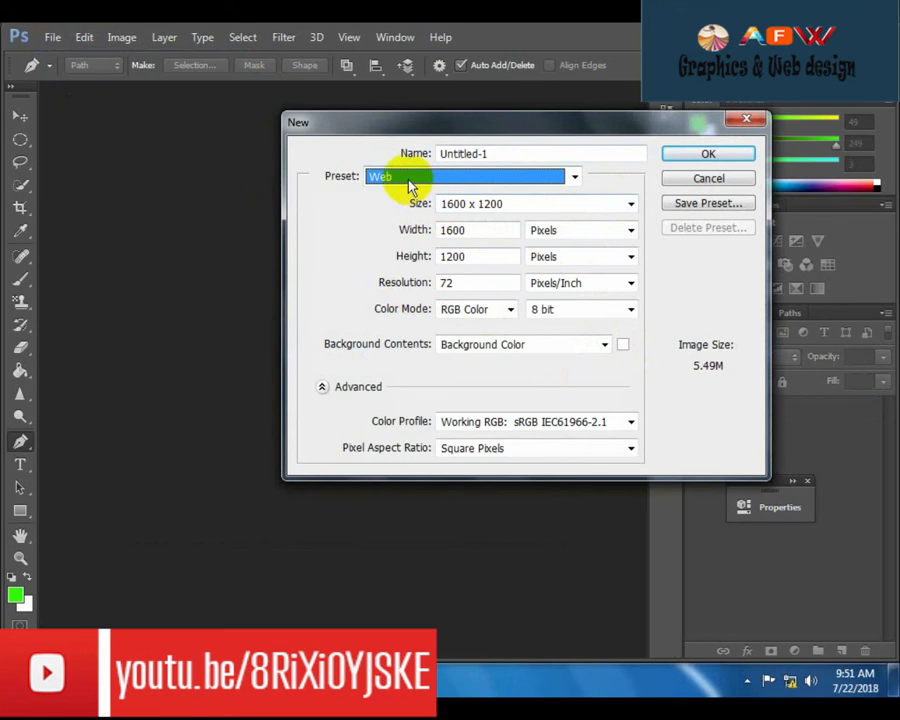
- Create a new document from the Web preset at 1600 x 1200 pixels
click(408, 184)
click(409, 185)
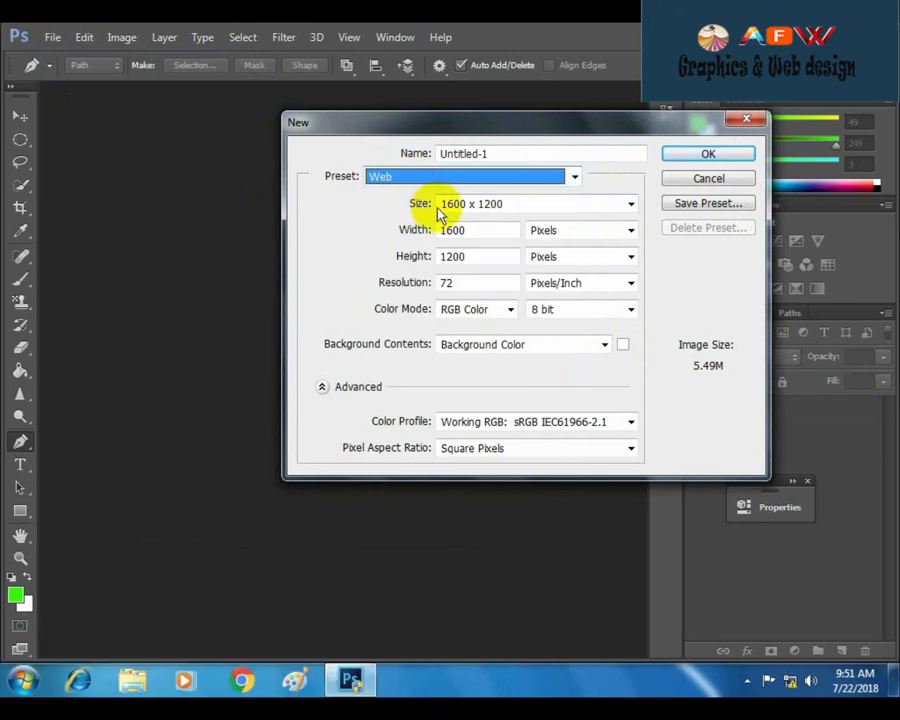
click(512, 205)
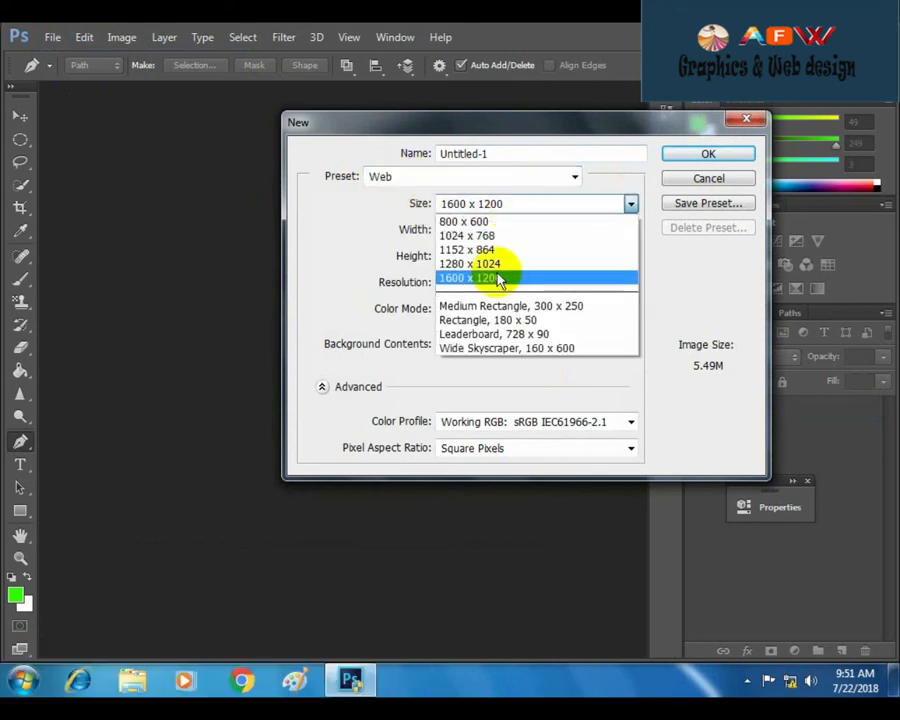
click(498, 276)
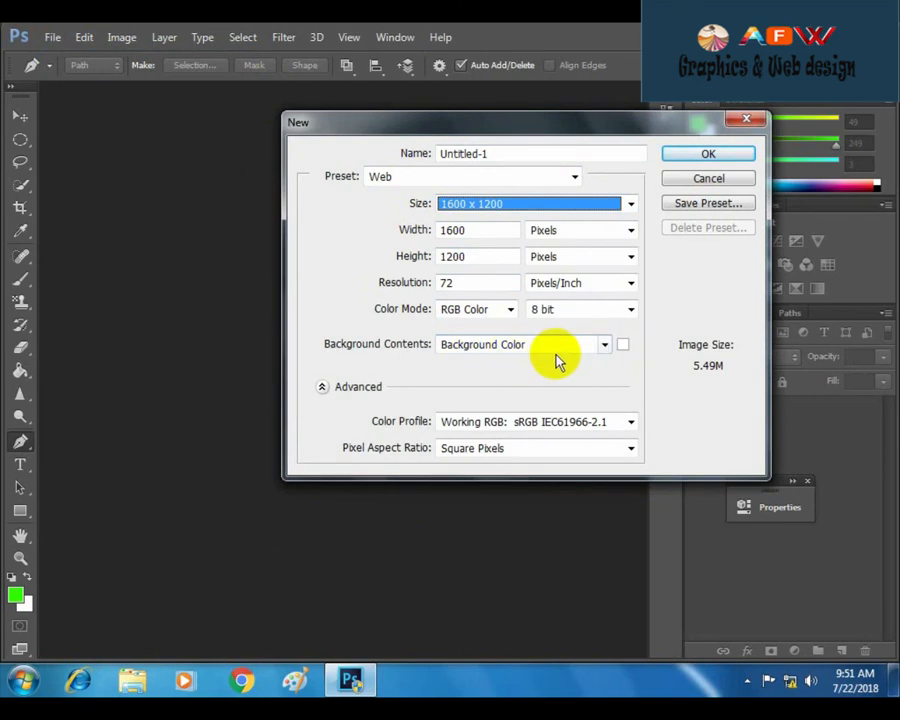
click(684, 158)
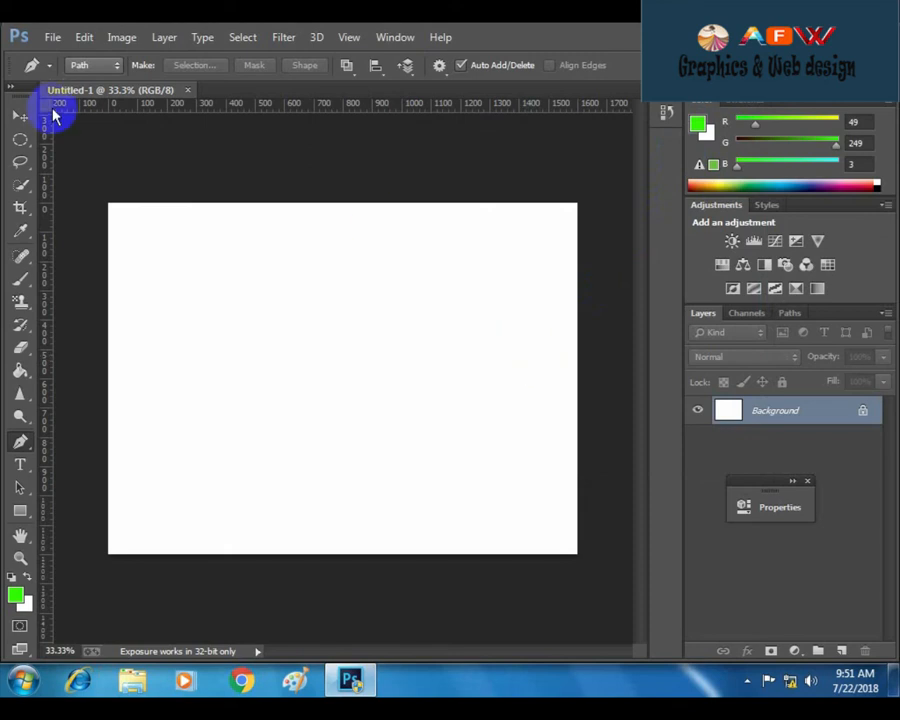
- Choose the Pen Tool and set its drawing mode to Shape
right_click(17, 447)
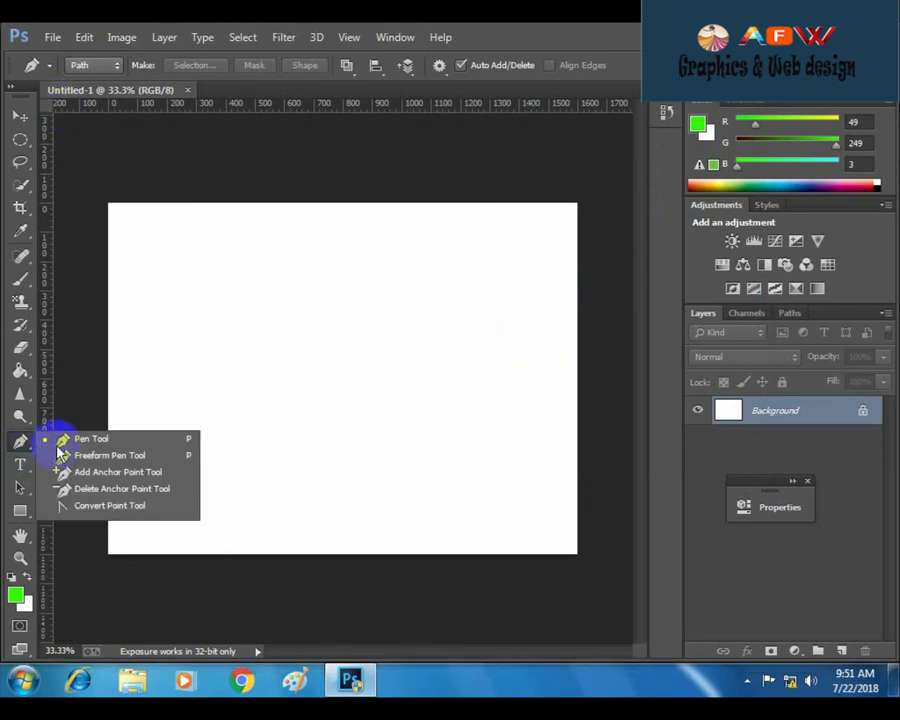
click(64, 445)
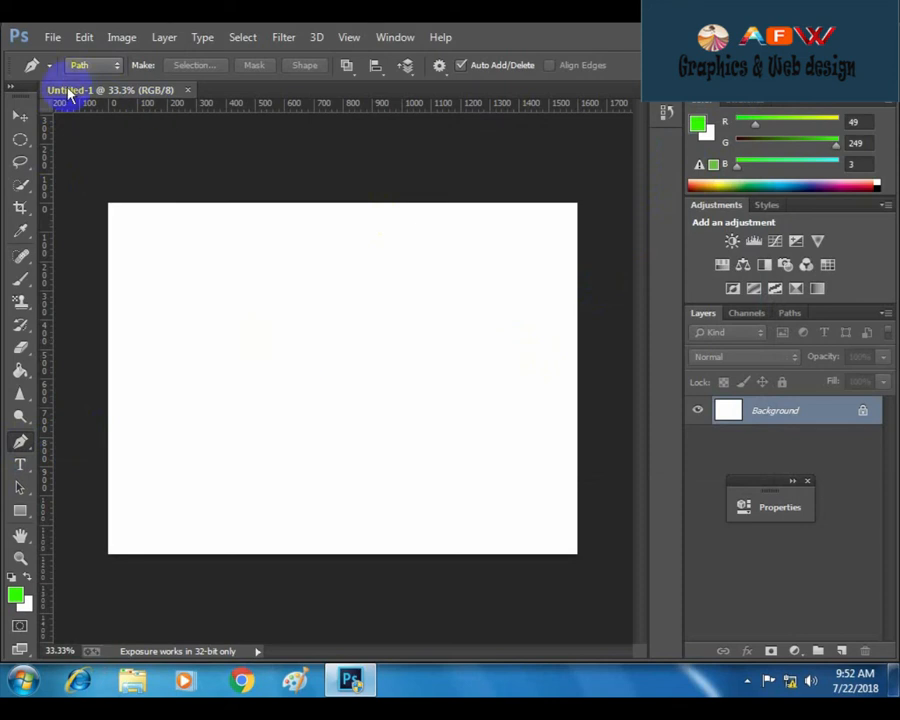
click(95, 66)
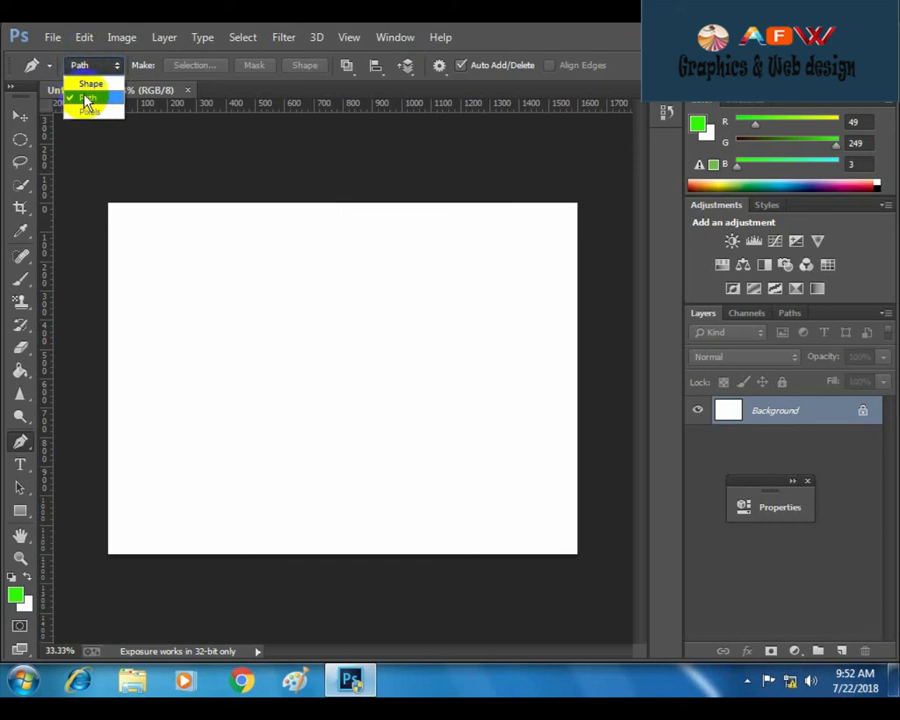
click(91, 85)
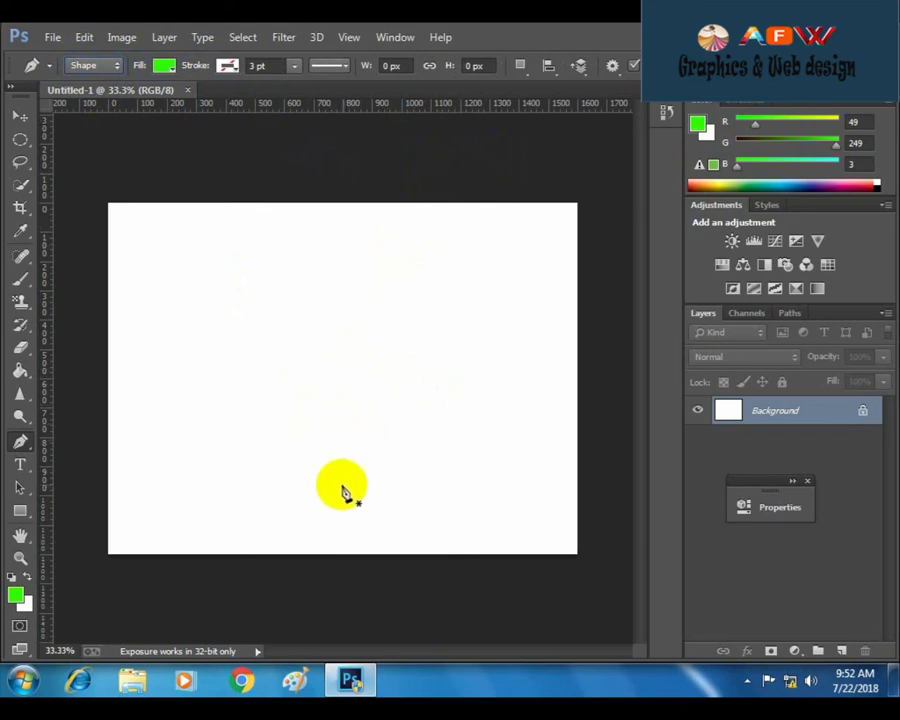
- Try a three-point S-curve shape about 997 × 801 px rising diagonally across the canvas, and undo it completely
click(206, 452)
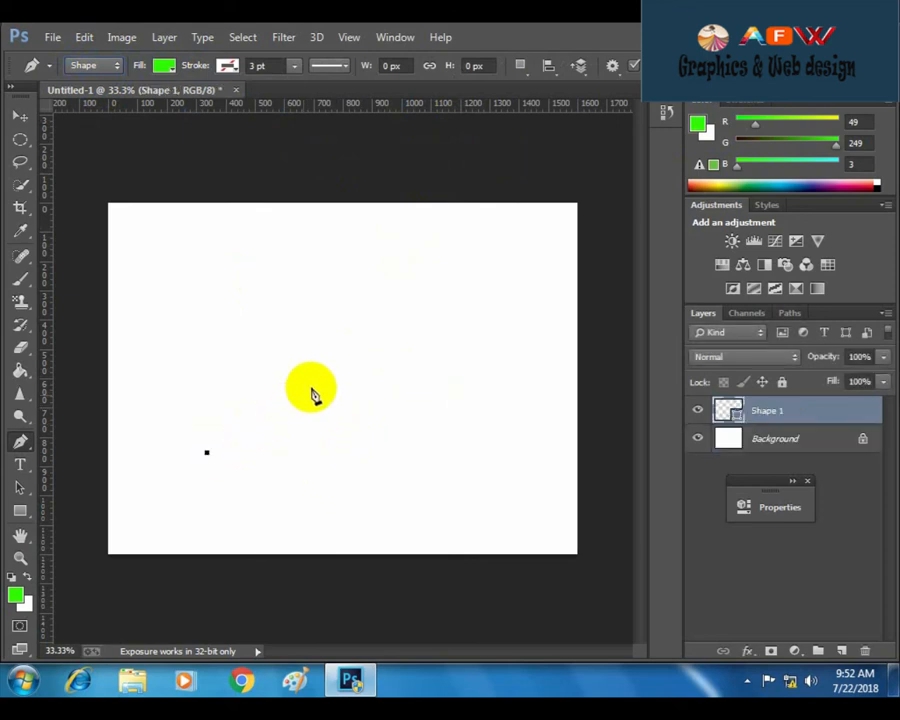
drag(338, 358, 478, 390)
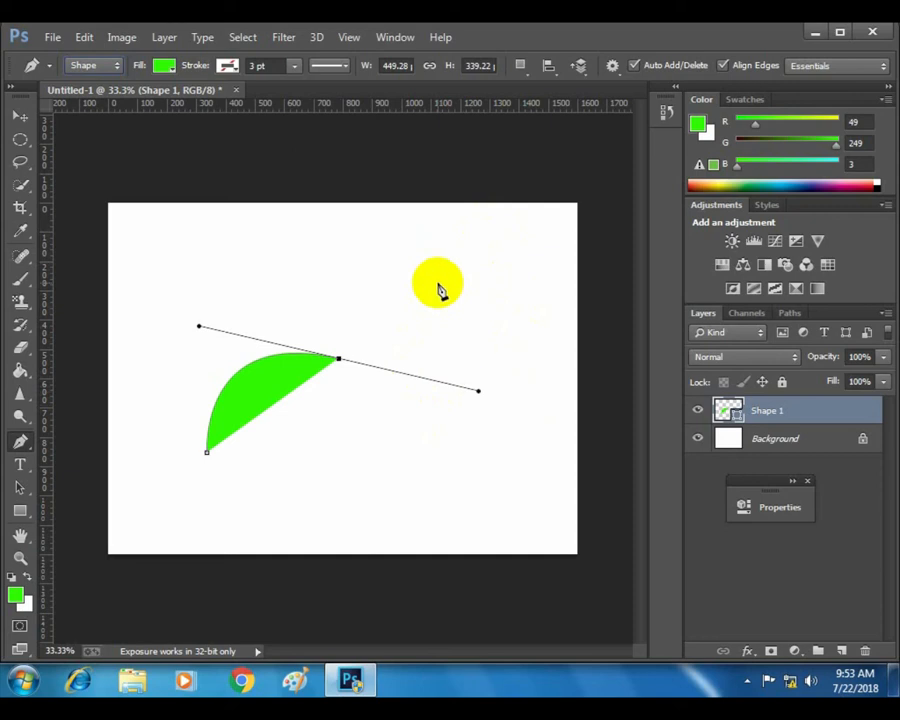
click(499, 219)
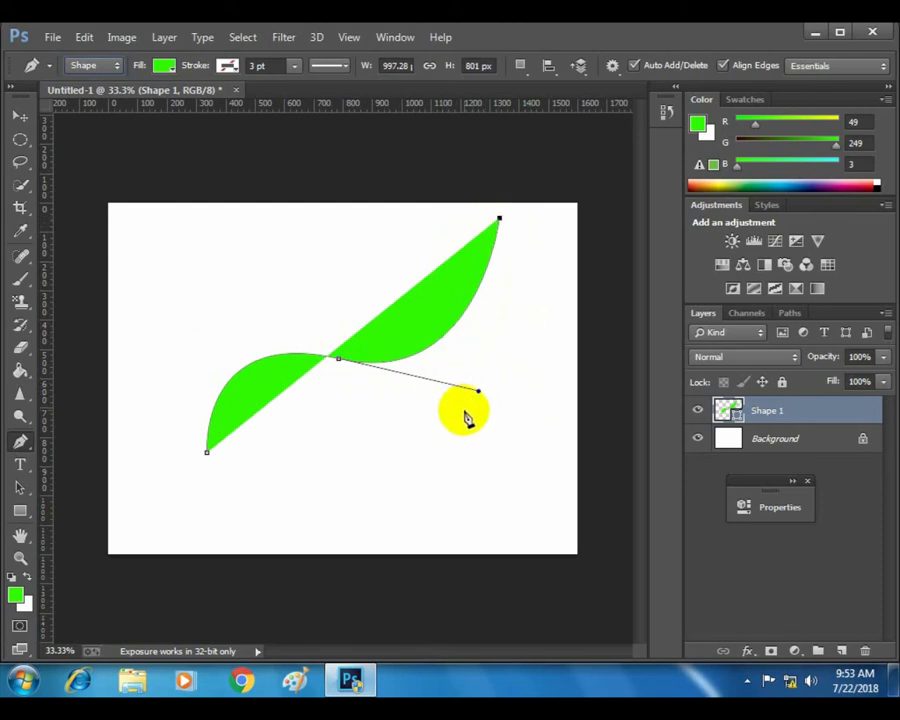
key(ctrl+alt+z)
key(ctrl+alt+z)
key(ctrl+alt+z)
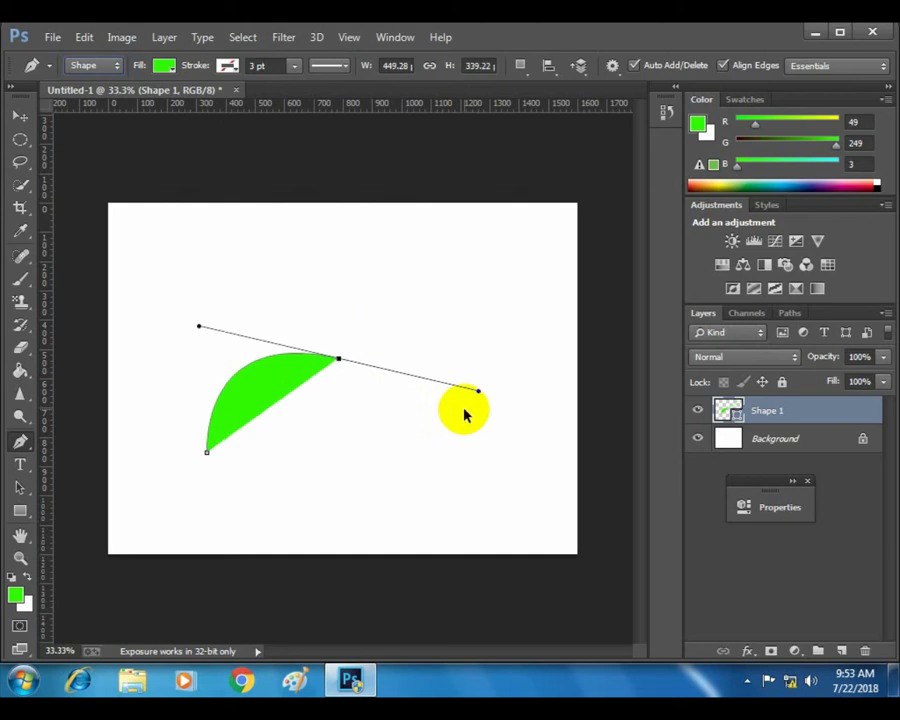
- Try a closed downward-pointing triangle about 522 × 543 px in the middle of the canvas, and undo it
click(245, 301)
click(398, 309)
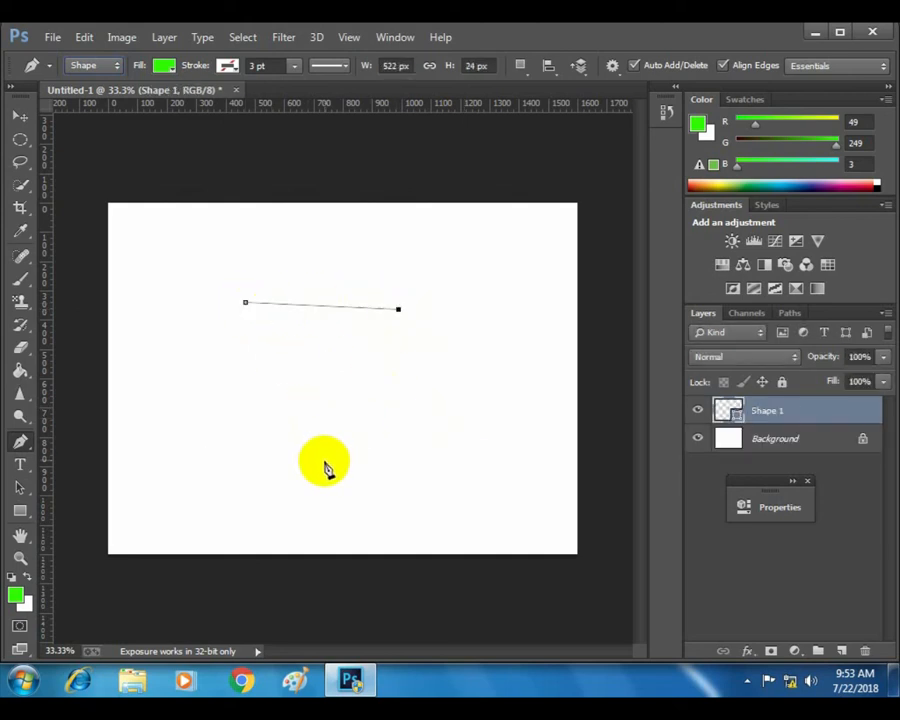
click(324, 461)
click(246, 302)
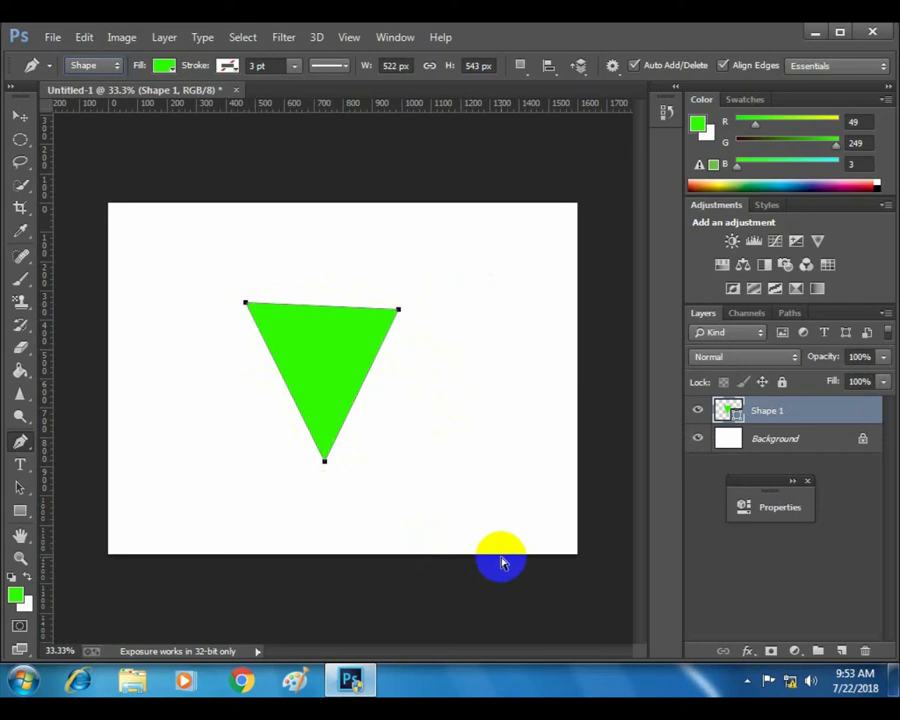
key(ctrl+z)
key(ctrl+alt+z)
key(ctrl+alt+z)
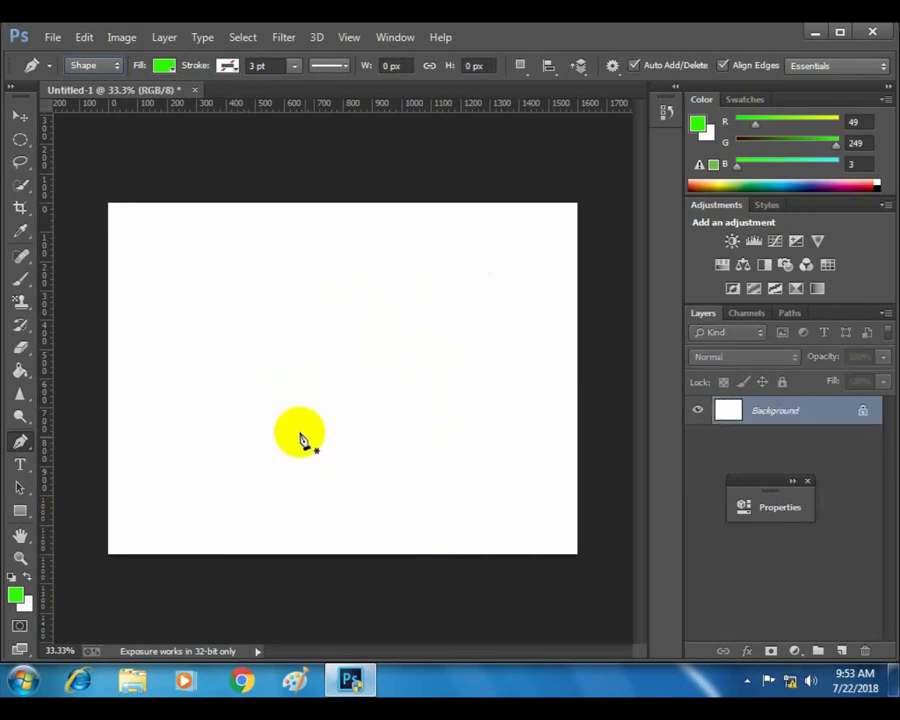
- Try a closed two-point curved leaf about 542 × 216 px in the upper half of the canvas, and undo it
click(238, 312)
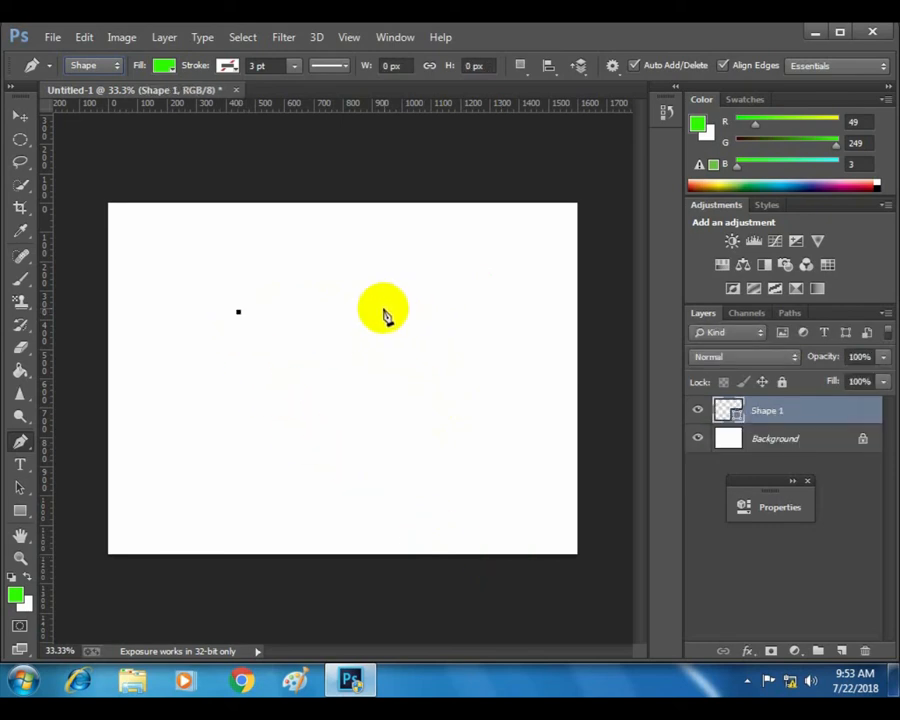
drag(391, 313, 434, 390)
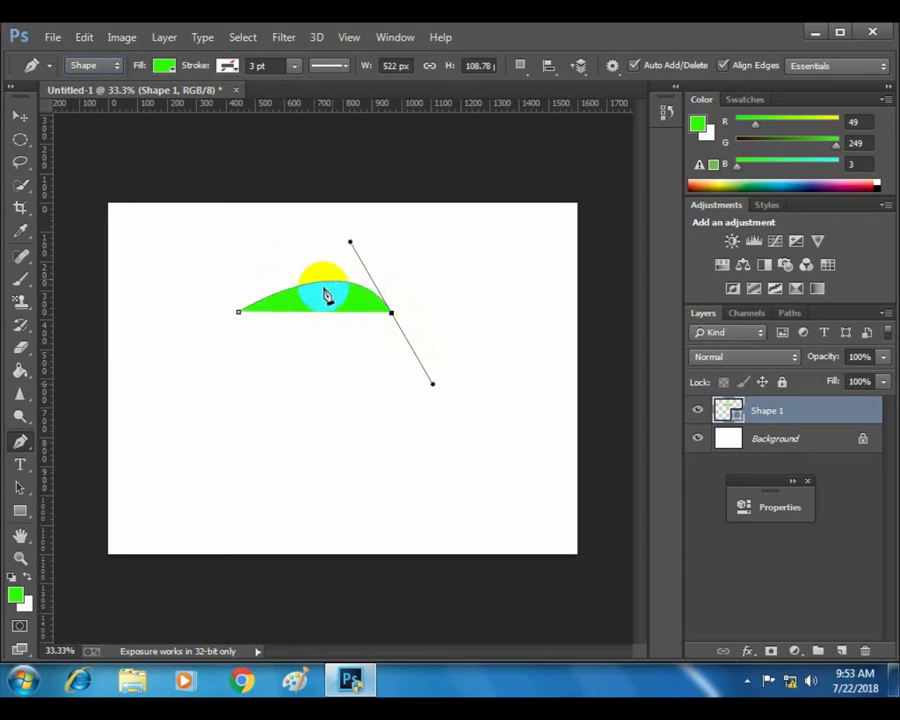
click(241, 316)
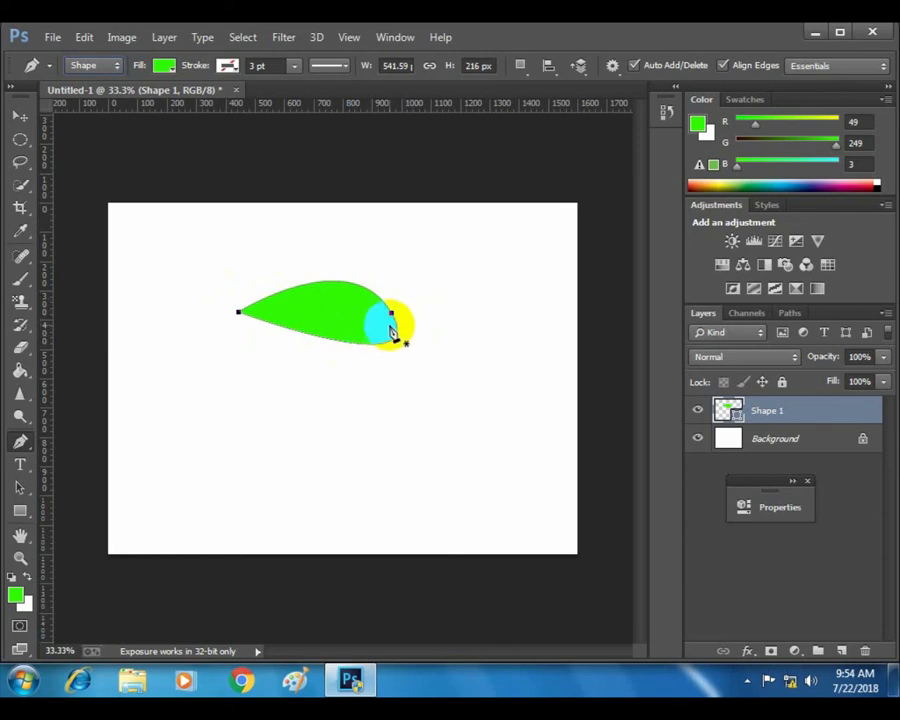
key(ctrl+alt+z)
key(ctrl+alt+z)
key(ctrl+alt+z)
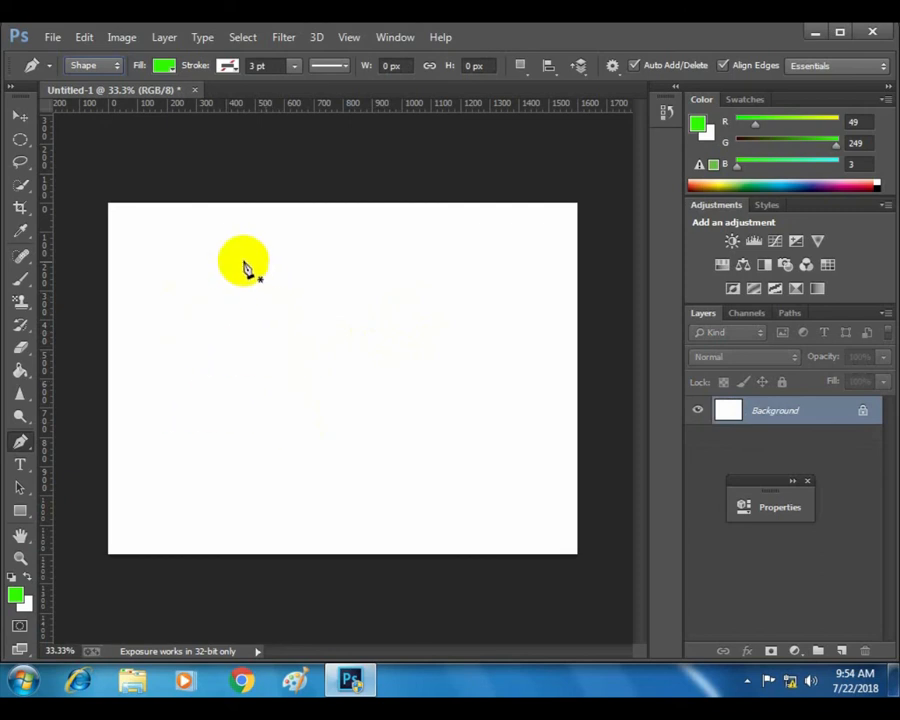
- Draw a closed four-sided, roughly rectangular shape about 224 × 282 px near the canvas's upper-left corner
click(165, 258)
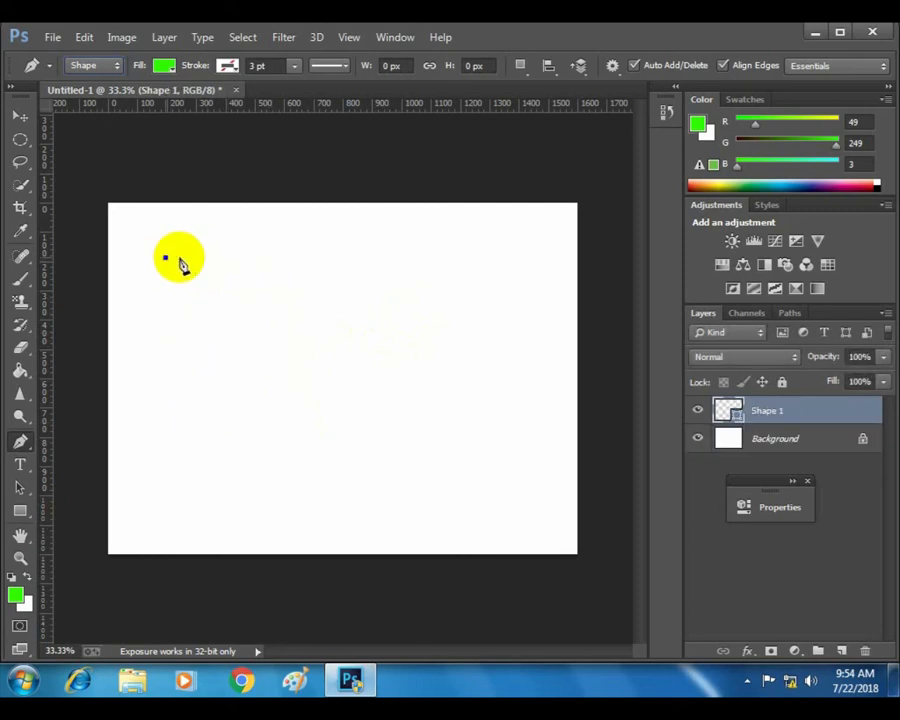
click(224, 340)
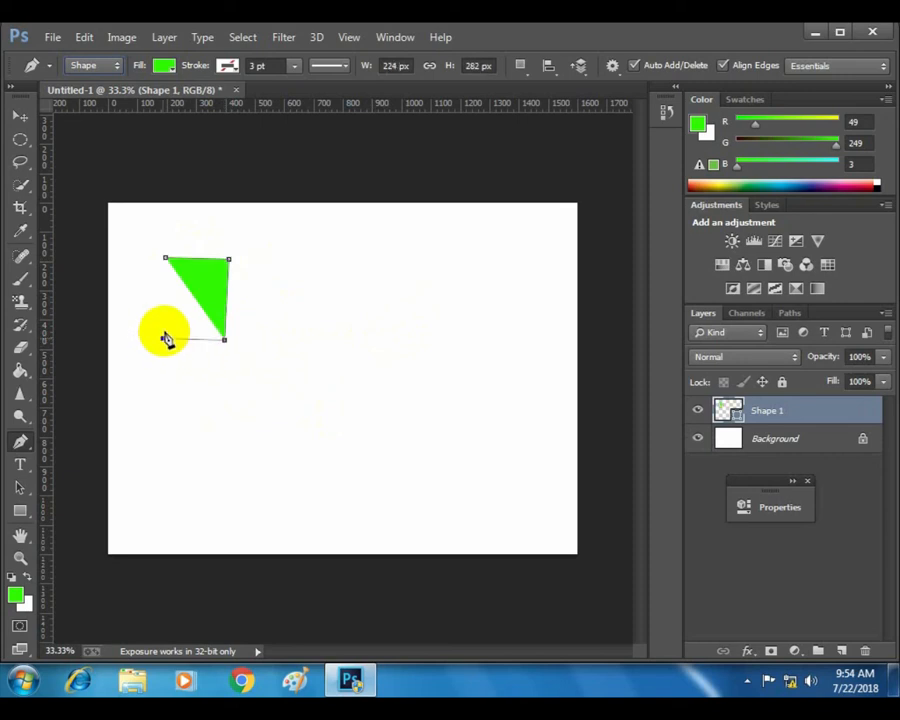
click(164, 338)
click(166, 260)
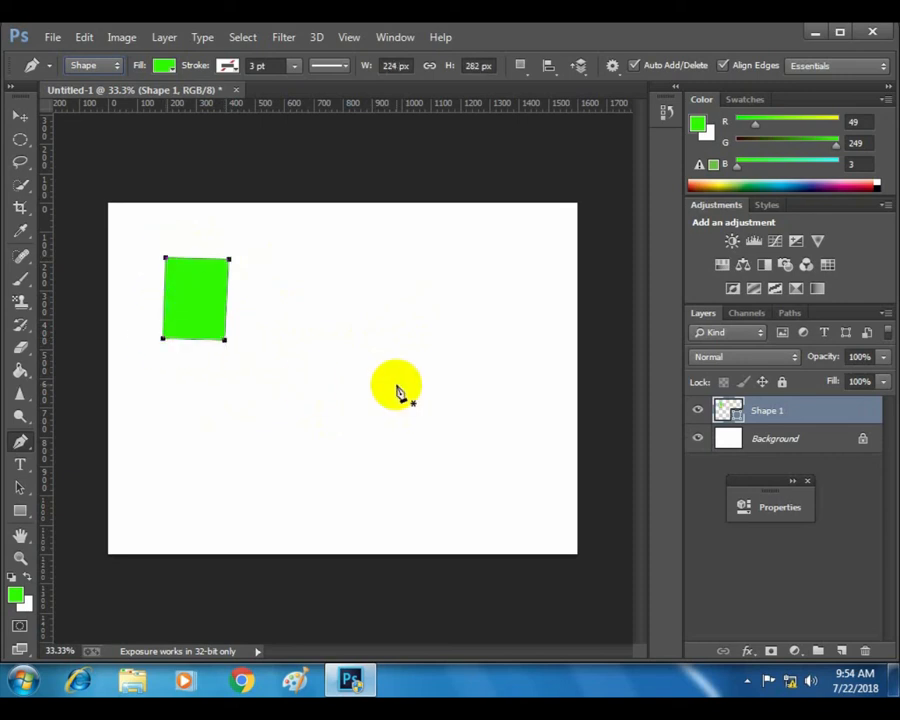
- Draw a closed downward-pointing triangle about 276 × 291 px to the right of the rectangle
click(271, 259)
click(352, 264)
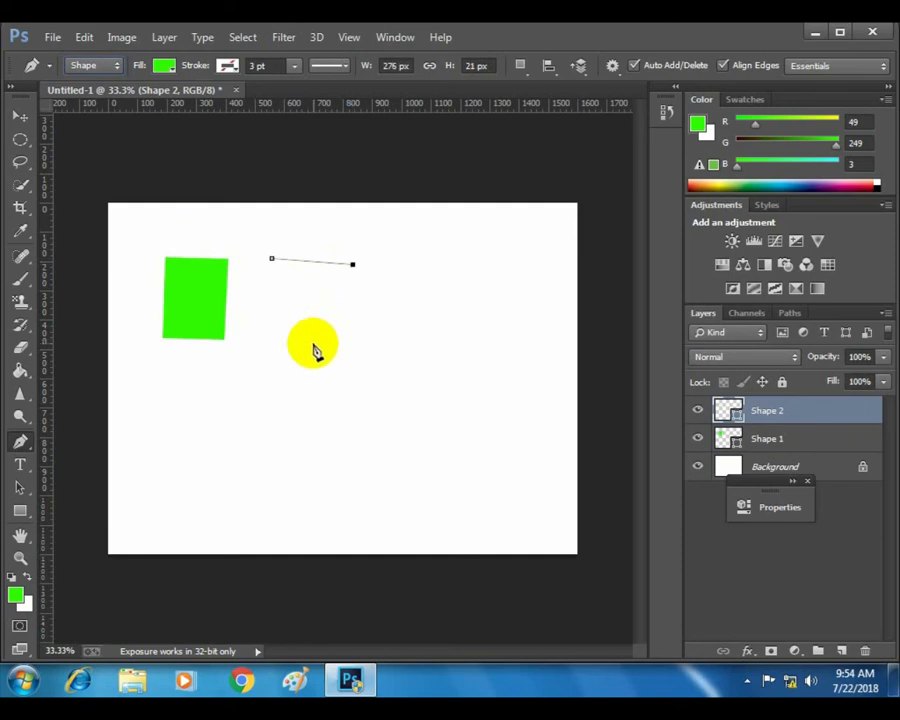
click(313, 343)
click(272, 260)
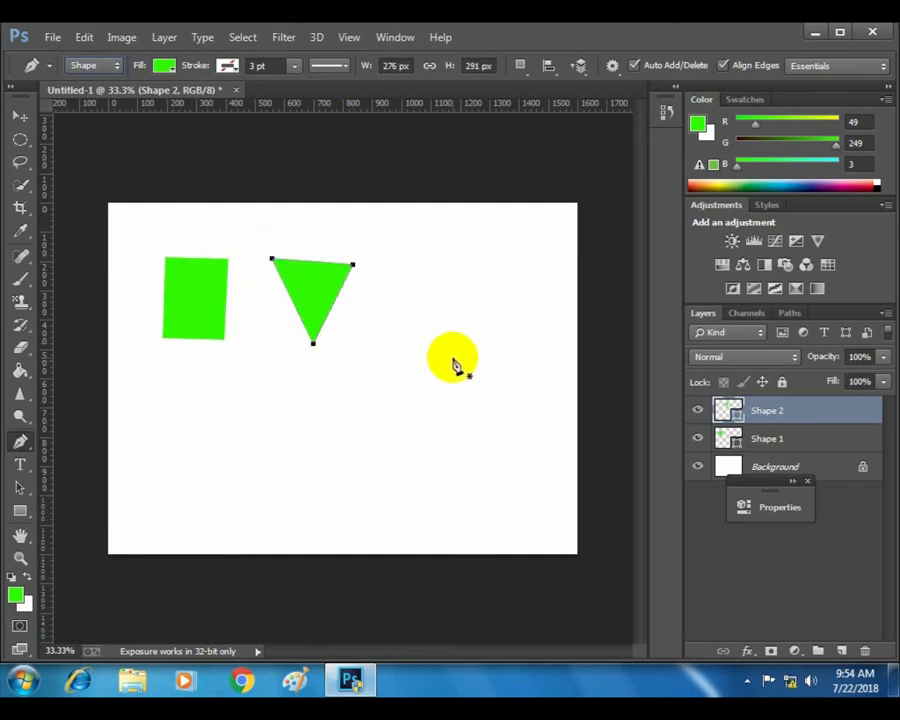
- Draw a closed, slanted leaf shape with curved sides, about 236 × 304 px, to the right of the triangle
click(362, 350)
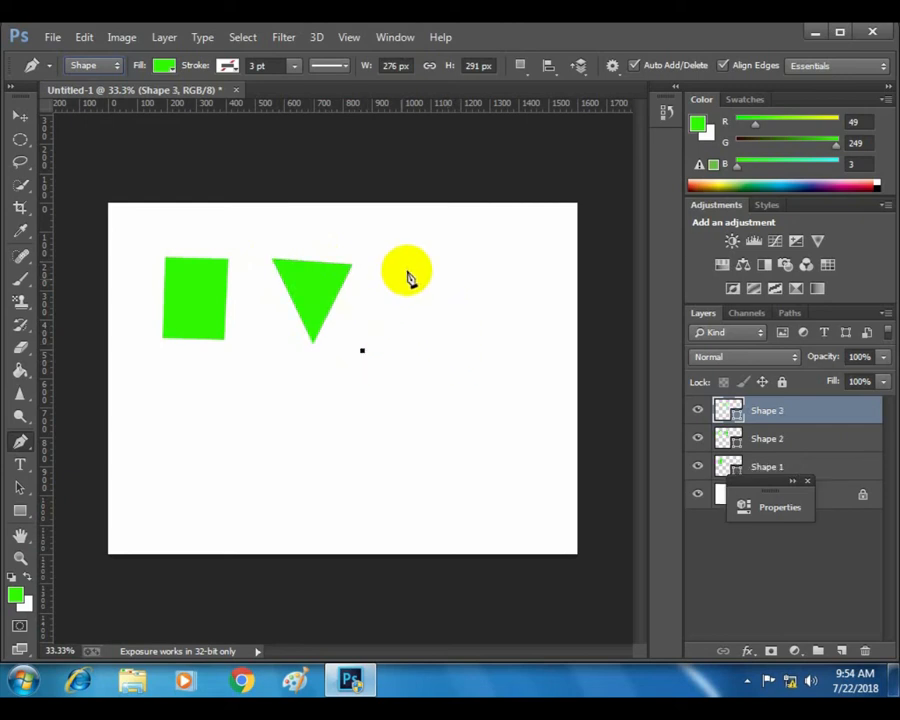
drag(410, 266, 474, 243)
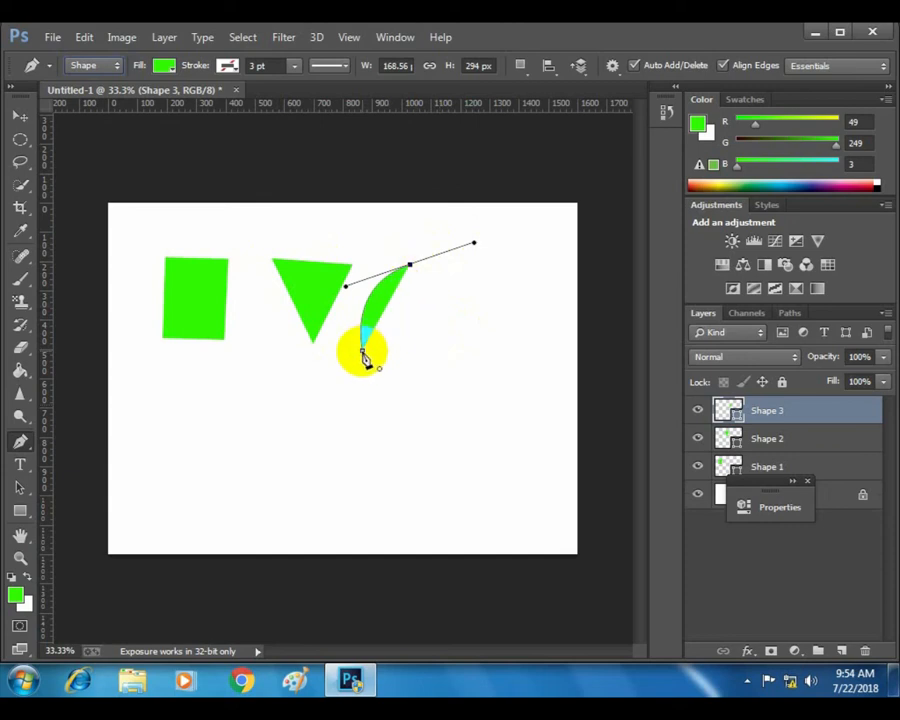
mouse_move(362, 350)
mouse_down()
mouse_move(366, 356)
mouse_move(460, 258)
mouse_move(400, 276)
mouse_move(372, 326)
mouse_move(402, 272)
mouse_move(386, 360)
mouse_move(363, 363)
mouse_up()
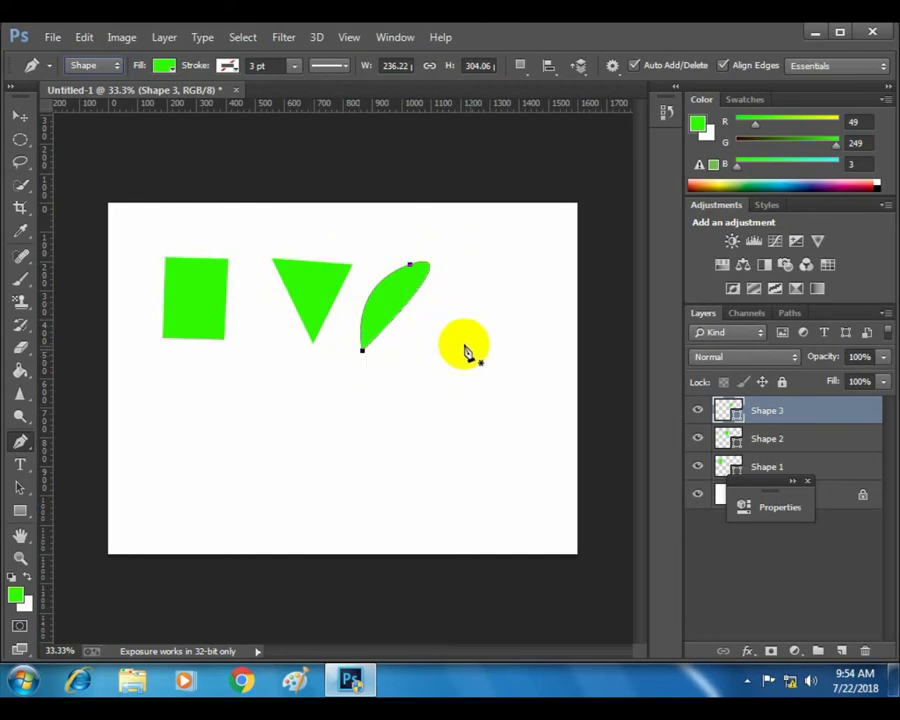
- Draw a closed, narrow wavy S-shaped ribbon about 75 × 480 px to the right of the leaf
click(478, 260)
drag(478, 336, 458, 382)
click(480, 400)
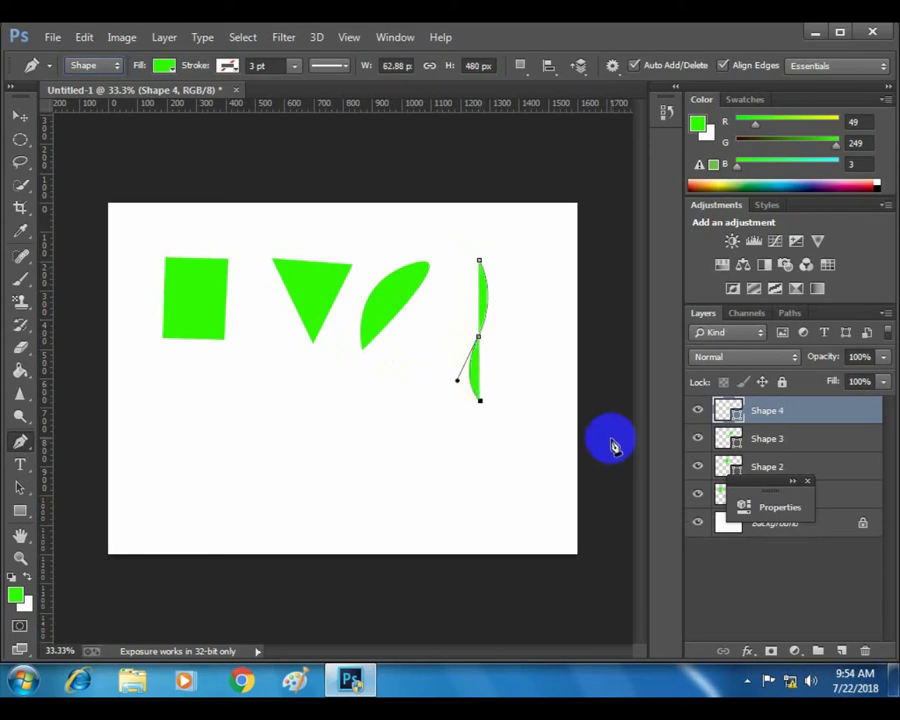
drag(479, 261, 477, 340)
drag(476, 335, 480, 262)
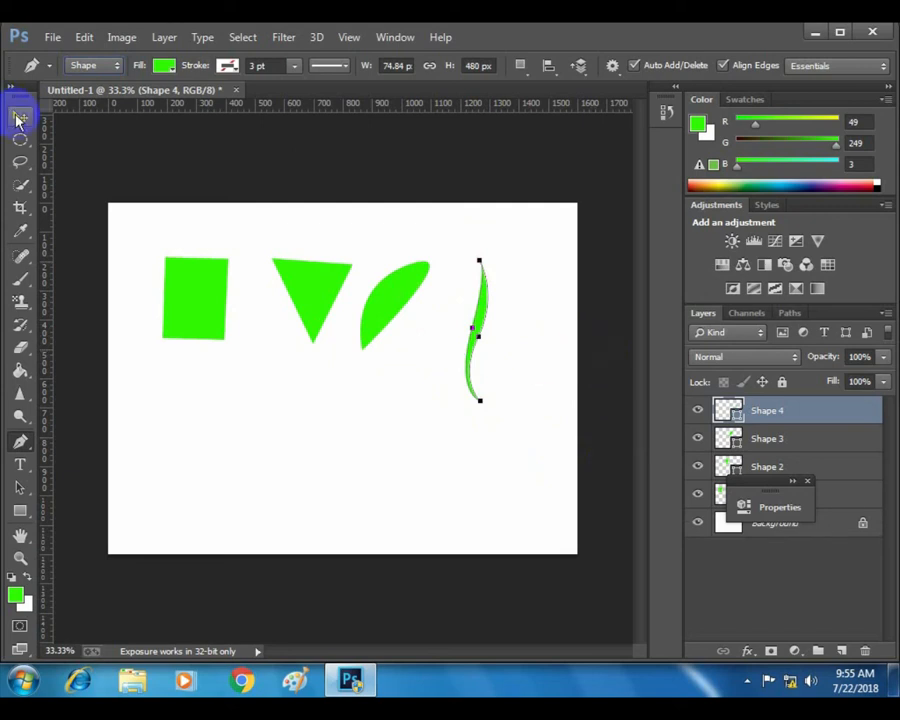
- Draw a closed straight-edged zigzag shape about 1234 × 333 px across the lower half of the canvas
click(18, 118)
click(22, 440)
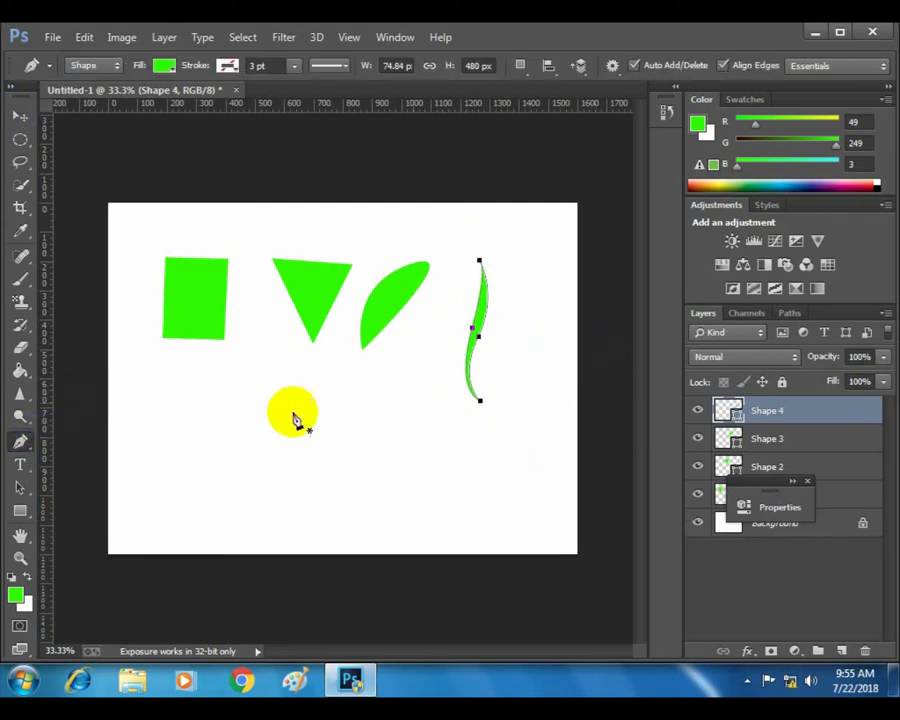
click(163, 440)
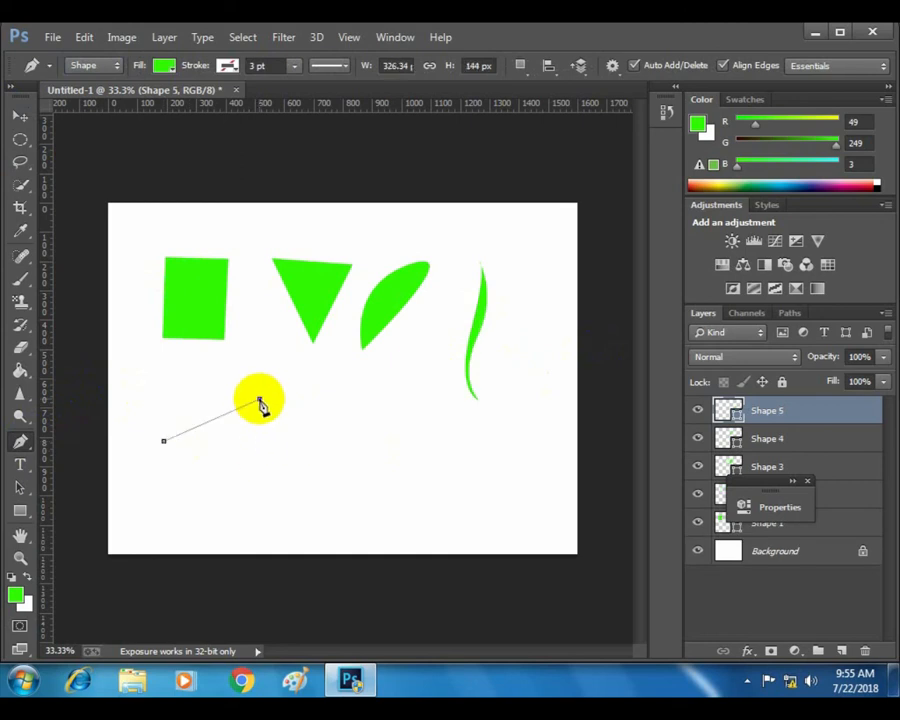
click(259, 400)
click(292, 477)
click(330, 398)
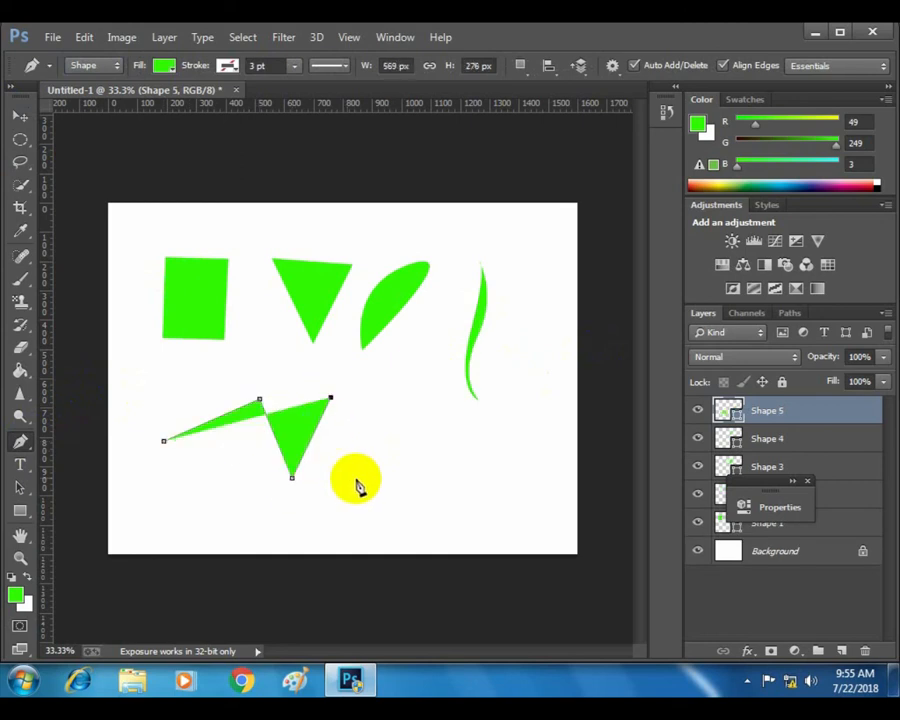
click(358, 477)
click(392, 389)
click(429, 472)
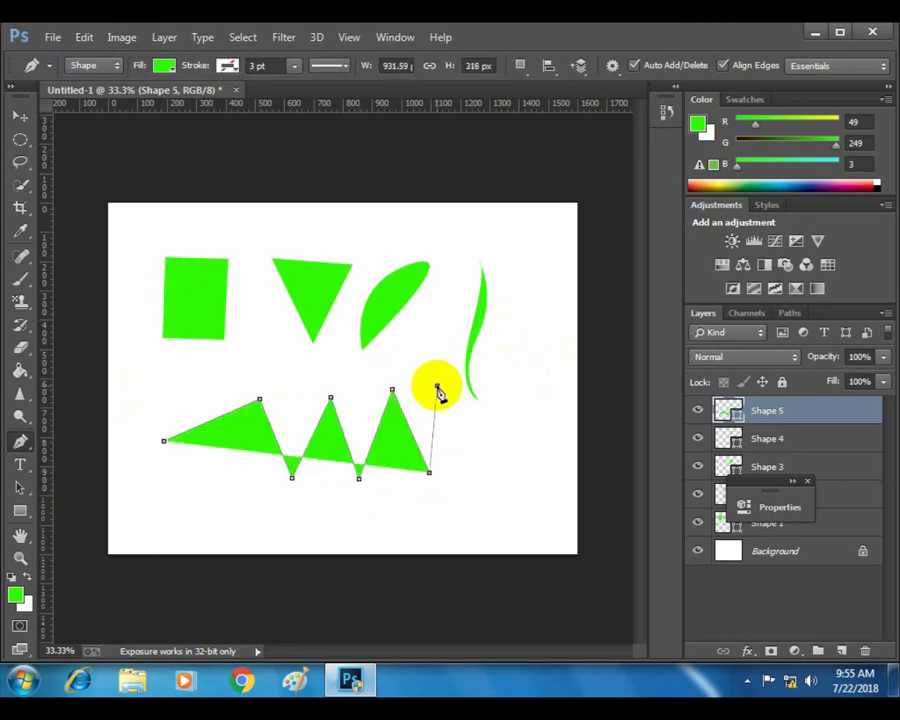
click(437, 385)
click(495, 480)
click(509, 406)
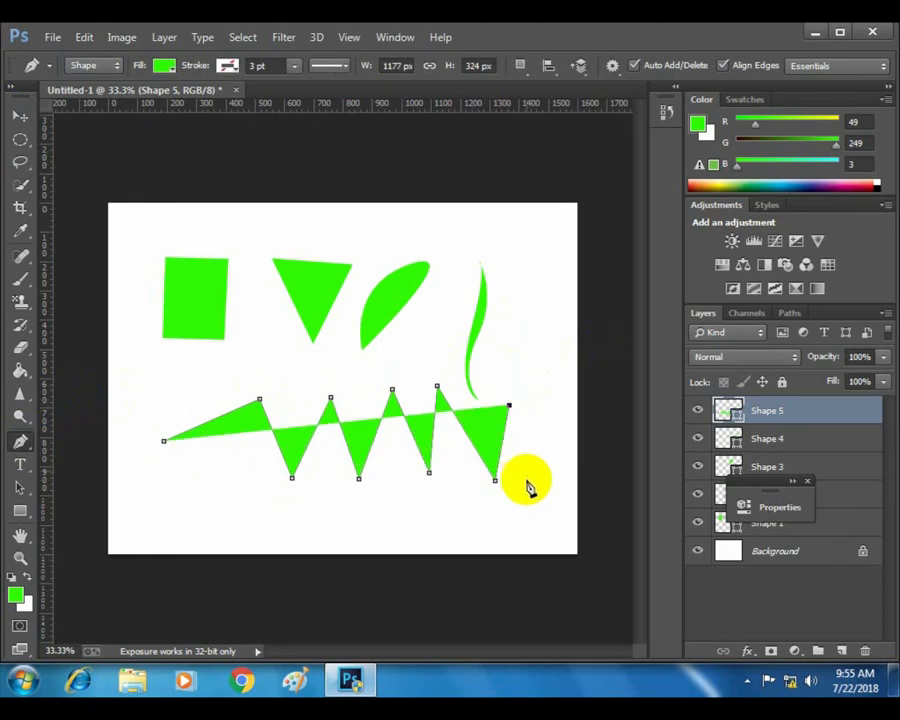
click(526, 483)
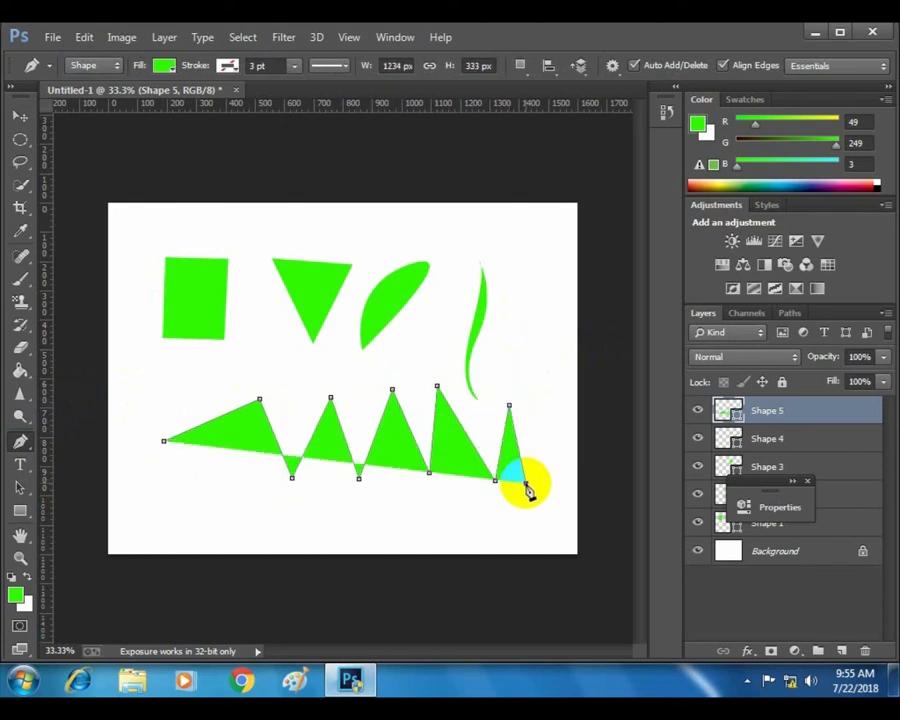
click(165, 446)
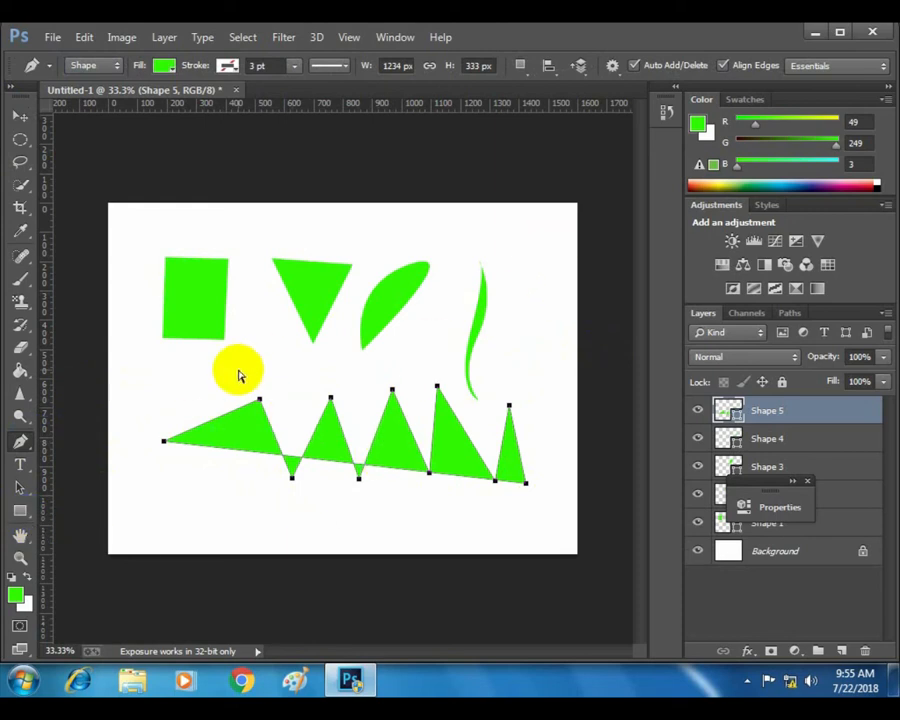
- Step backward through the drawing history, undoing the zigzag, the wavy ribbon and the leaf down to its first anchor point
key(ctrl+alt+z)
key(ctrl+alt+z)
key(ctrl+alt+z)
key(ctrl+alt+z)
key(ctrl+alt+z)
key(ctrl+alt+z)
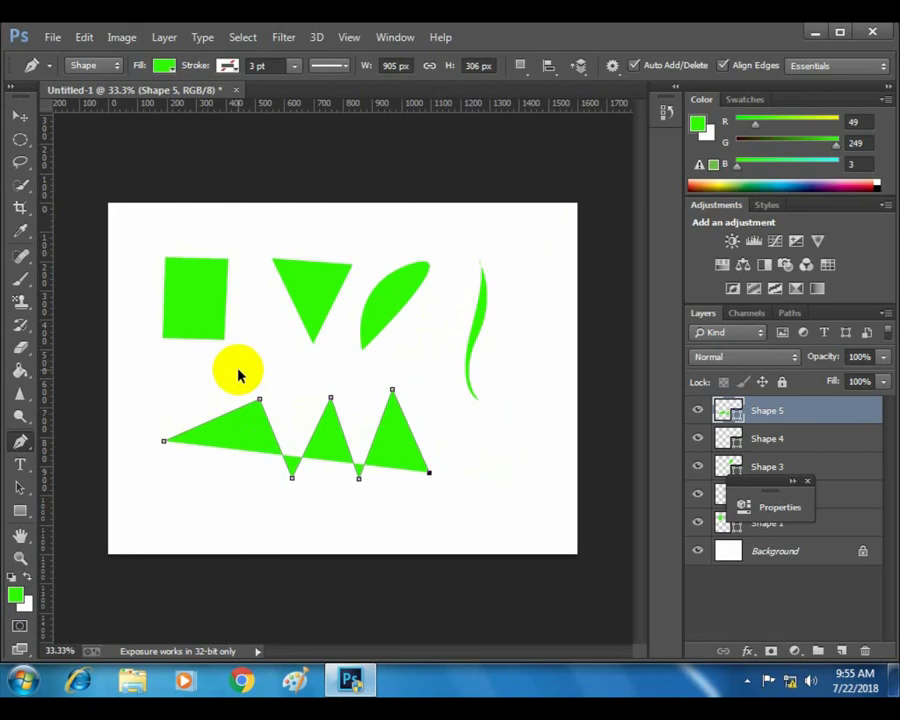
key(ctrl+alt+z)
key(ctrl+alt+z)
key(ctrl+alt+z)
key(ctrl+alt+z)
key(ctrl+alt+z)
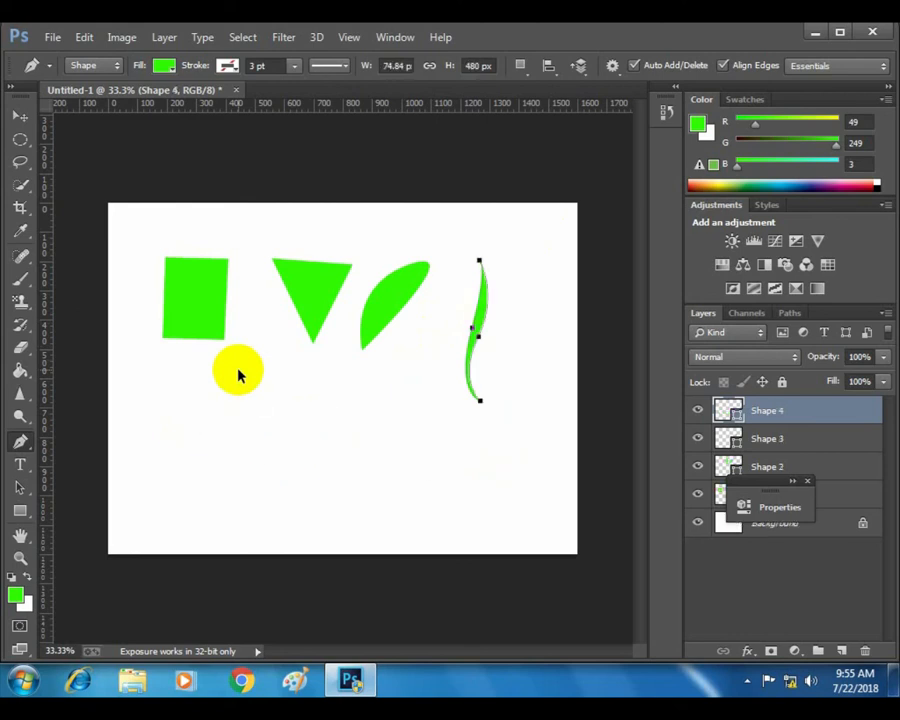
key(ctrl+alt+z)
key(ctrl+alt+z)
key(ctrl+alt+z)
key(ctrl+alt+z)
key(ctrl+alt+z)
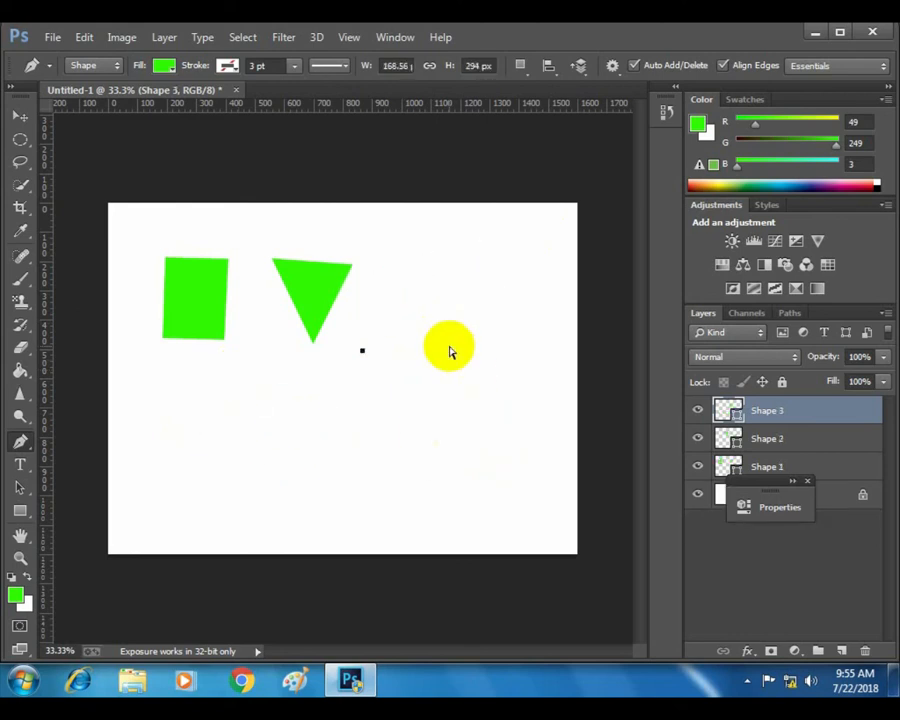
- Redo the undone leaf, wavy ribbon and zigzag by stepping forward through the drawing history
key(ctrl+shift+z)
key(ctrl+shift+z)
key(ctrl+shift+z)
key(ctrl+shift+z)
key(ctrl+shift+z)
key(ctrl+shift+z)
key(ctrl+shift+z)
key(ctrl+shift+z)
key(ctrl+shift+z)
key(ctrl+shift+z)
- Undo the restored zigzag, ribbon and leaf again, one anchor point at a time
key(ctrl+alt+z)
key(ctrl+alt+z)
key(ctrl+alt+z)
key(ctrl+alt+z)
key(ctrl+alt+z)
key(ctrl+alt+z)
key(ctrl+alt+z)
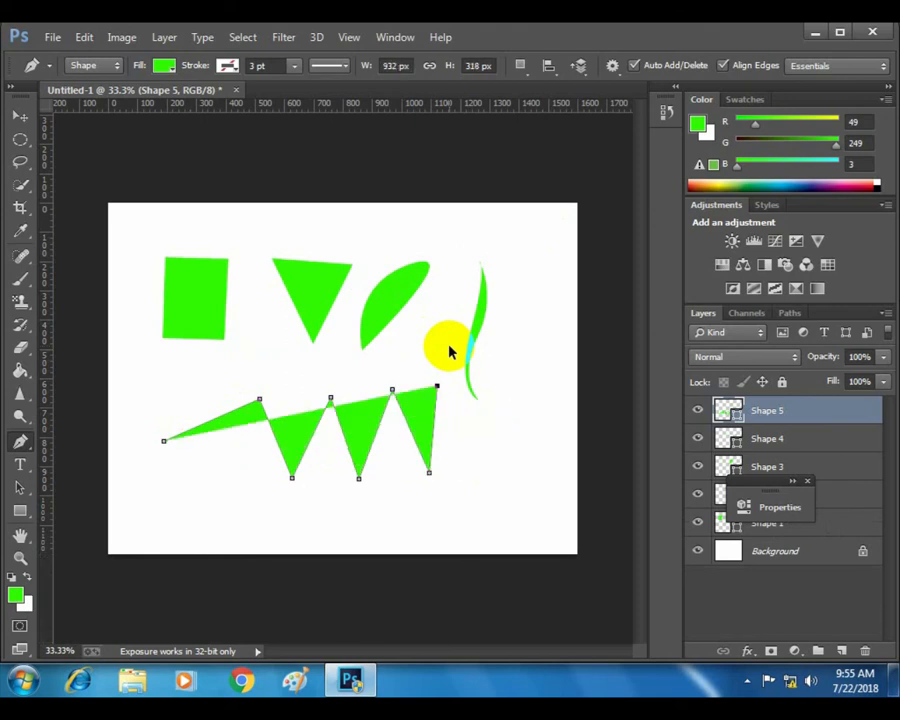
key(ctrl+alt+z)
key(ctrl+alt+z)
key(ctrl+alt+z)
key(ctrl+alt+z)
key(ctrl+alt+z)
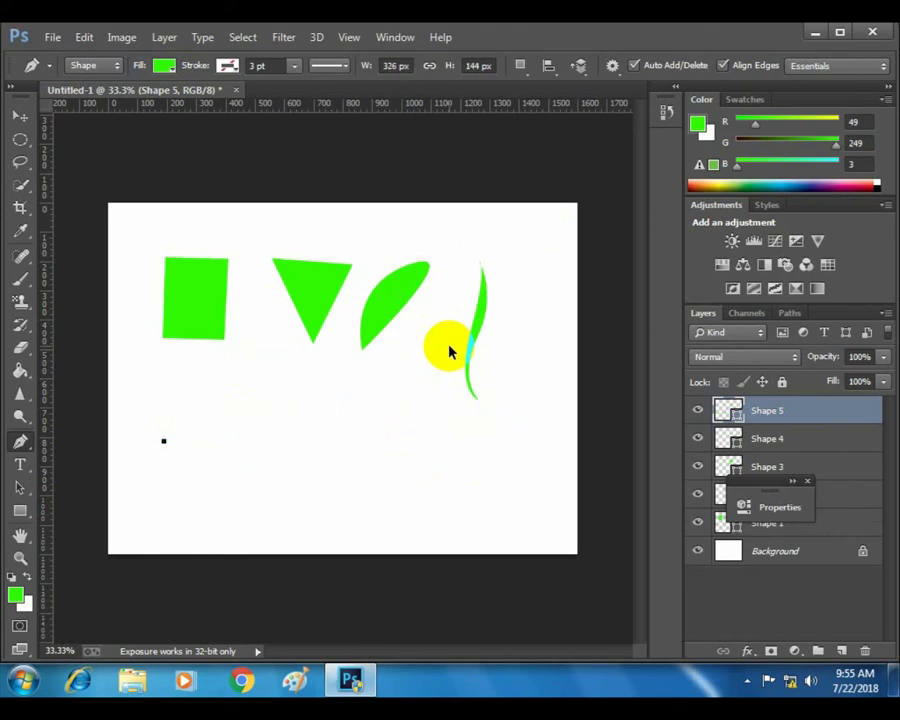
key(ctrl+alt+z)
key(ctrl+alt+z)
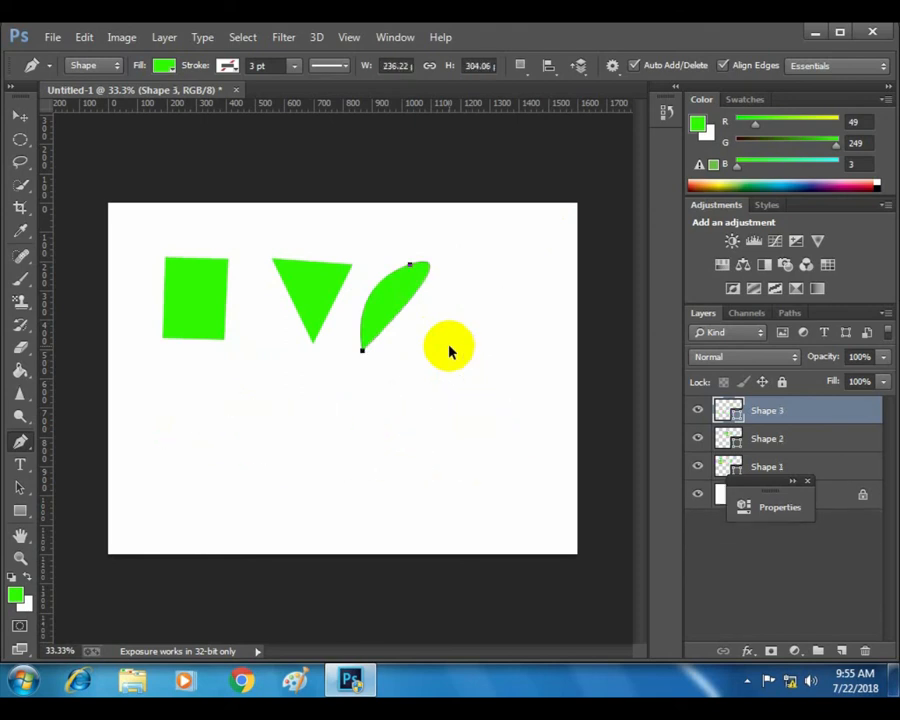
key(ctrl+alt+z)
key(ctrl+alt+z)
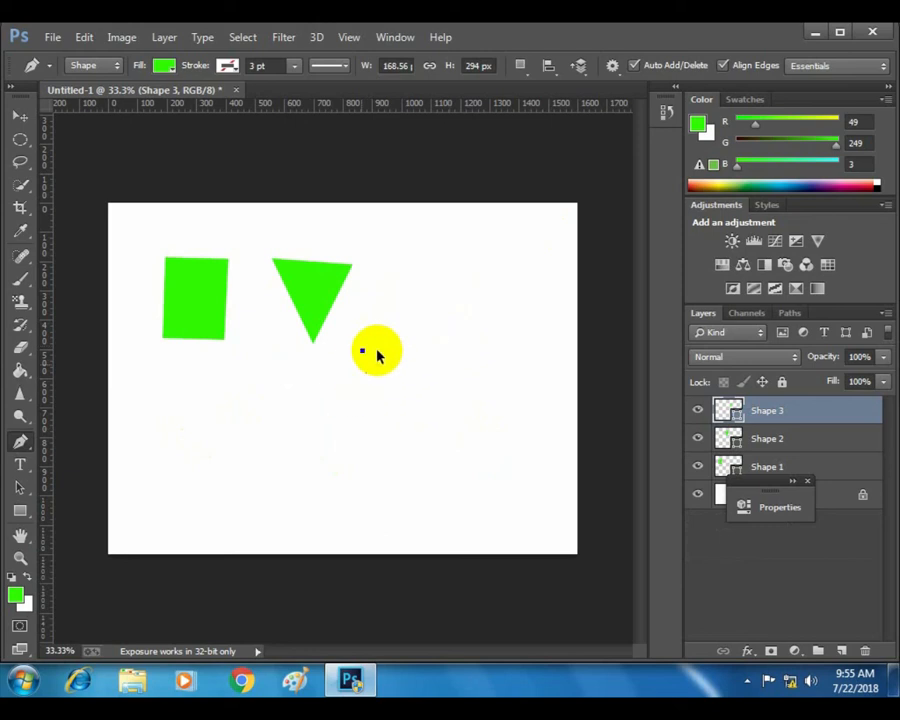
- Revert the document to its original Untitled-1 history snapshot and add a new empty layer
click(670, 115)
click(537, 125)
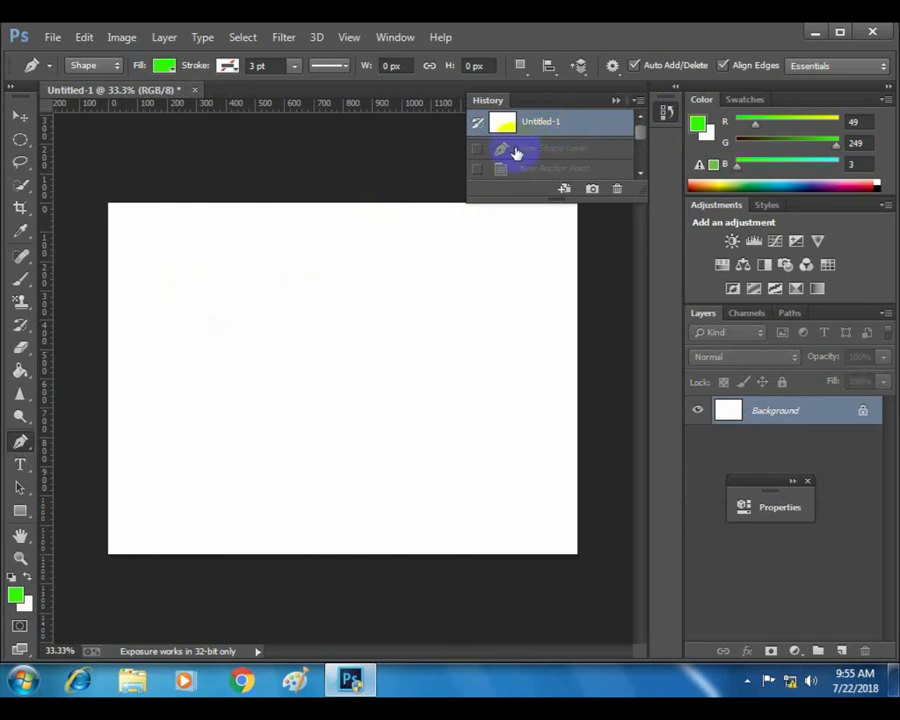
click(843, 651)
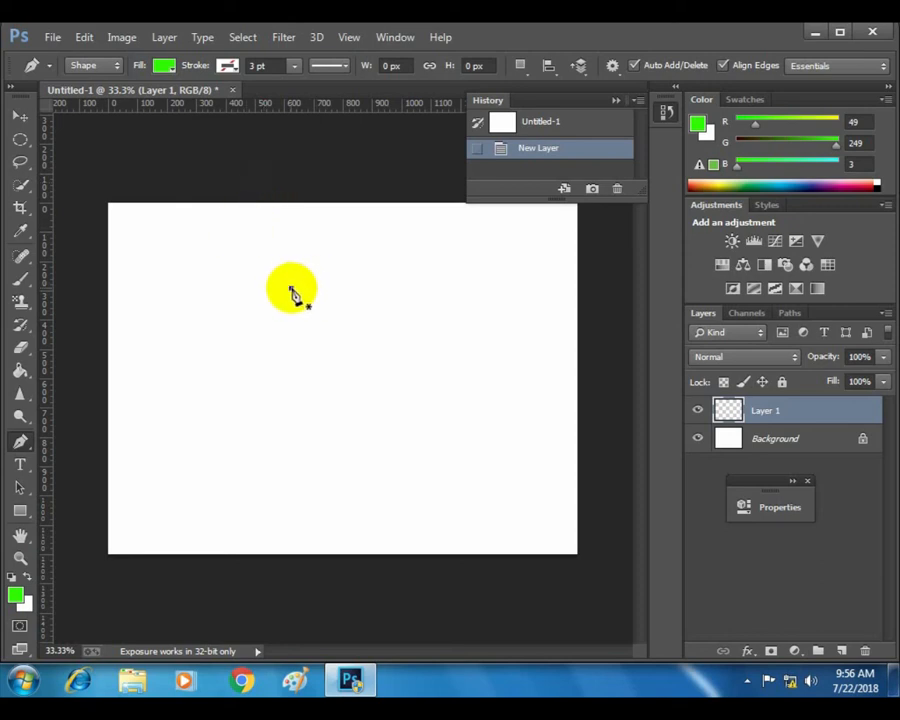
- Try to draw a freehand circle about 390 × 357 px from four curved anchor points in the canvas's upper middle
drag(291, 289, 329, 289)
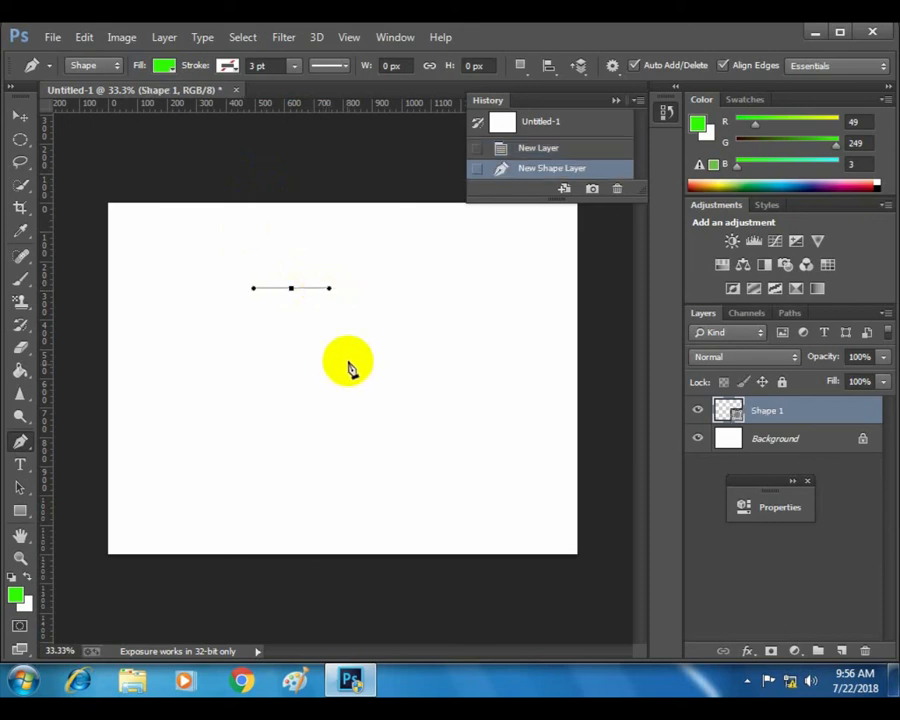
drag(343, 339, 343, 372)
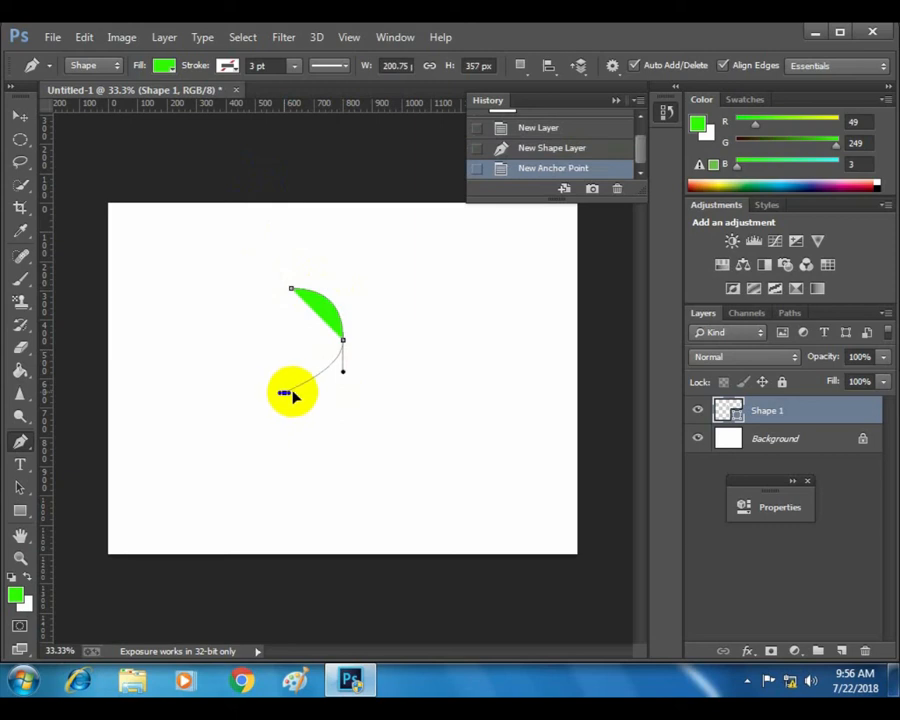
drag(285, 392, 271, 392)
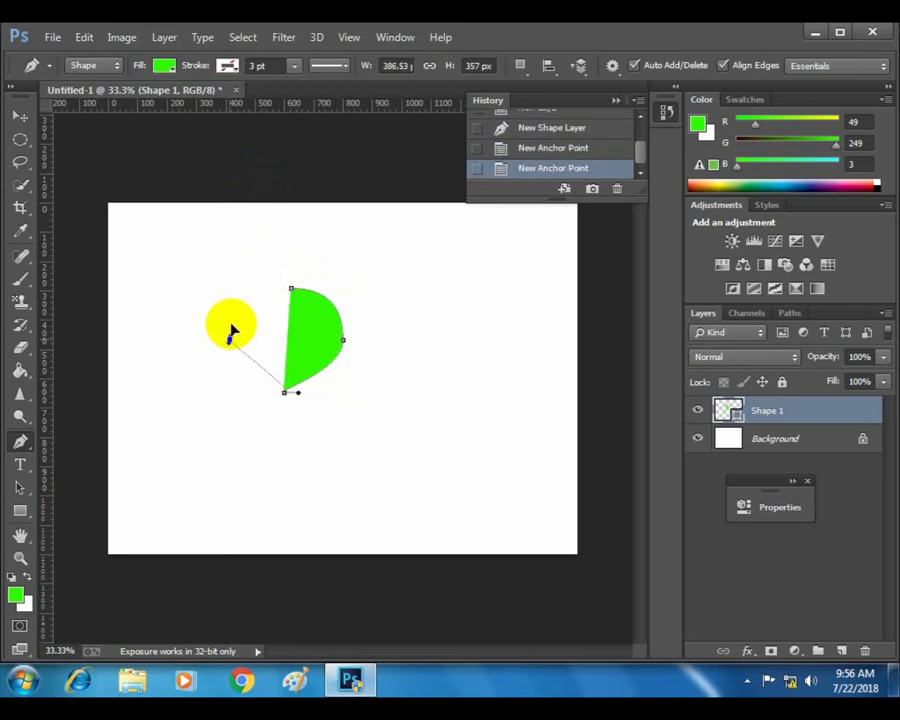
drag(229, 339, 239, 285)
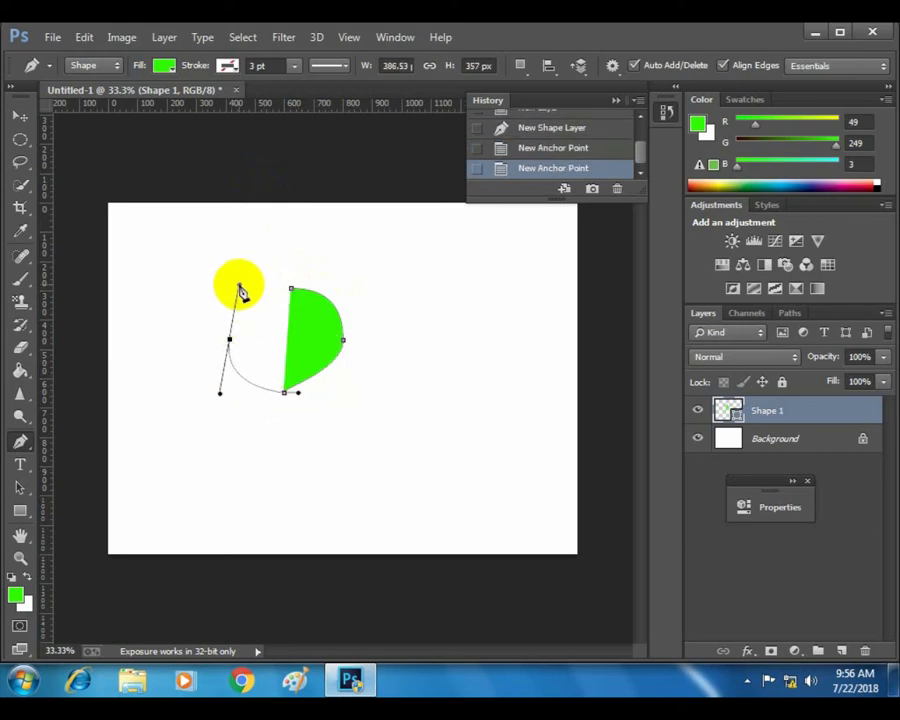
click(291, 291)
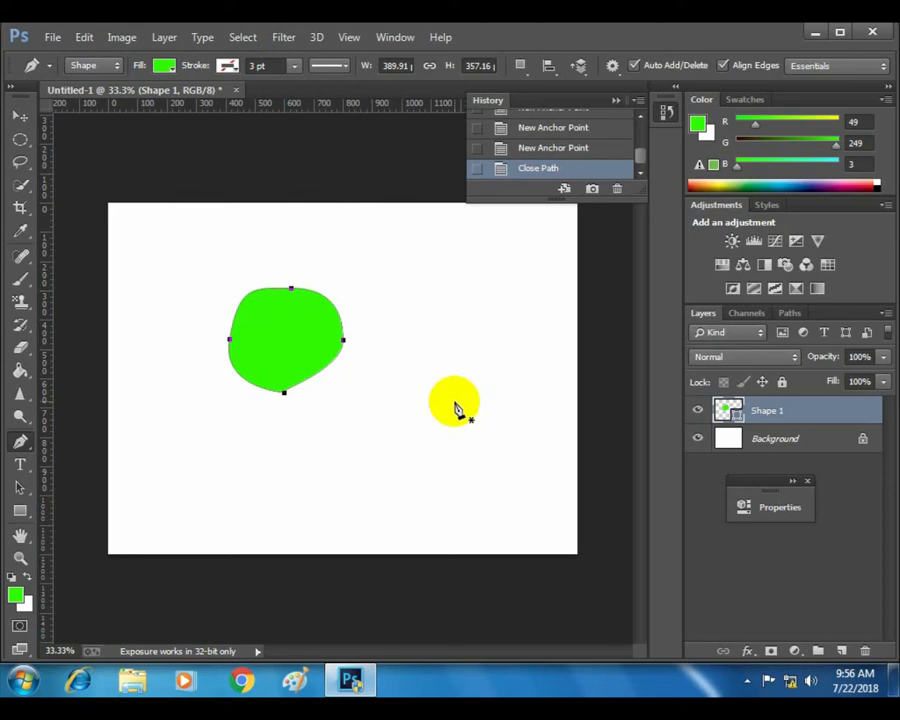
- Undo the whole freehand circle, back to the empty new layer
key(ctrl+alt+z)
key(ctrl+alt+z)
key(ctrl+alt+z)
key(ctrl+alt+z)
key(ctrl+alt+z)
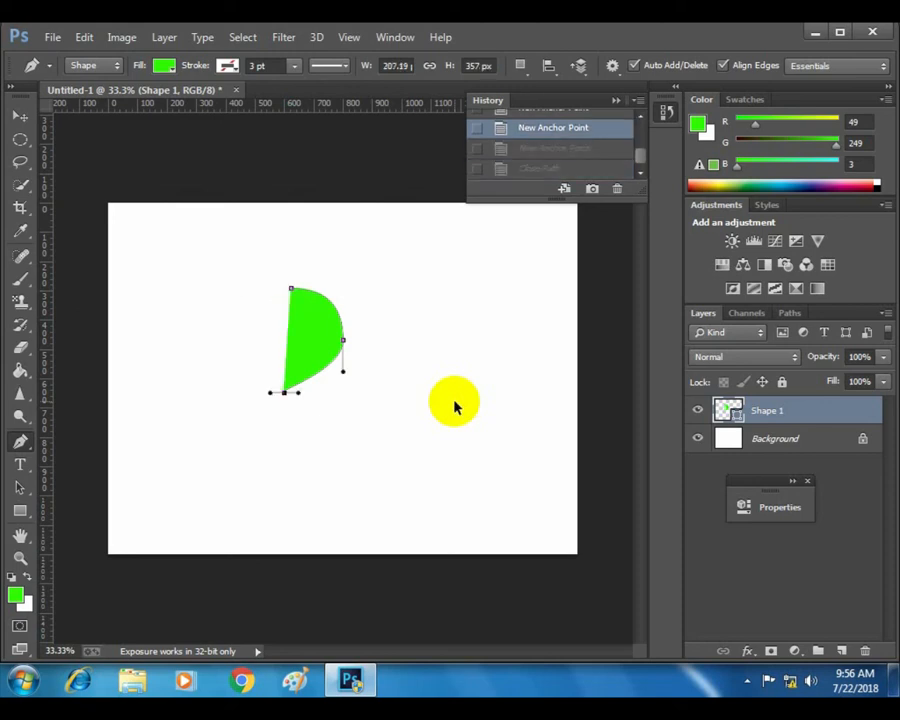
- Display the grid over the canvas
click(349, 38)
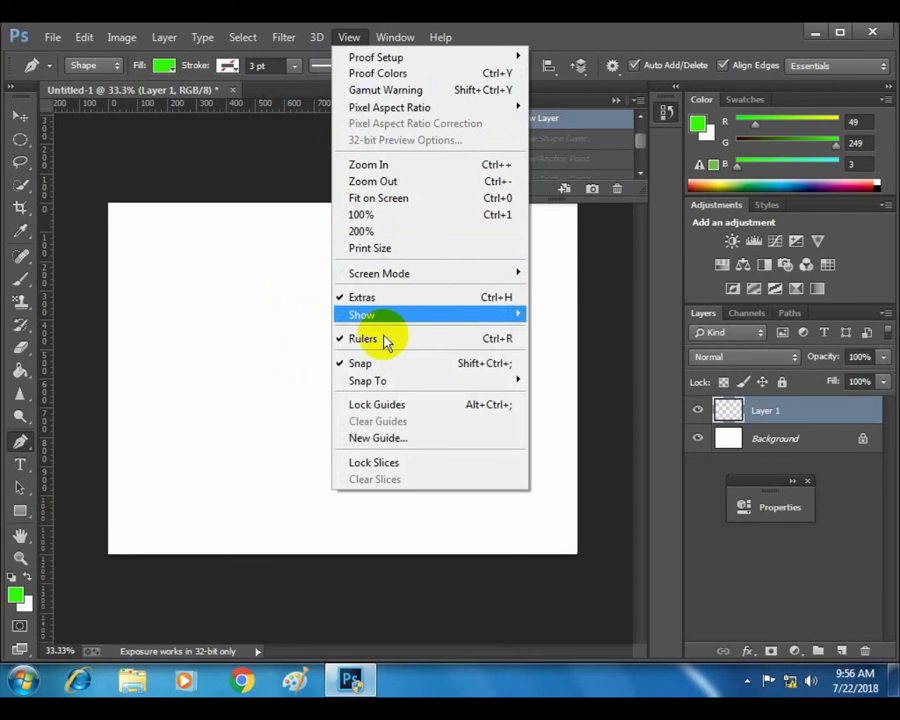
mouse_move(392, 374)
mouse_move(396, 318)
click(570, 367)
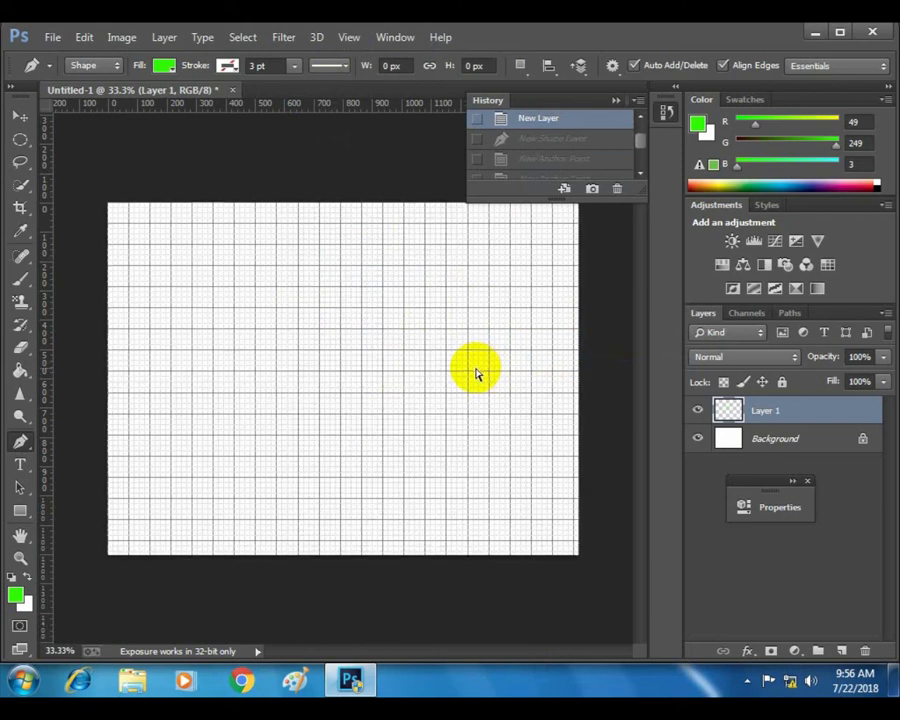
- Draw a 72 × 72 px quarter-circle curve at 300% zoom from a grid intersection, with the first anchor's horizontal handles one major square long
key(ctrl+plus)
key(ctrl+plus)
key(ctrl+plus)
key(ctrl+plus)
key(ctrl+plus)
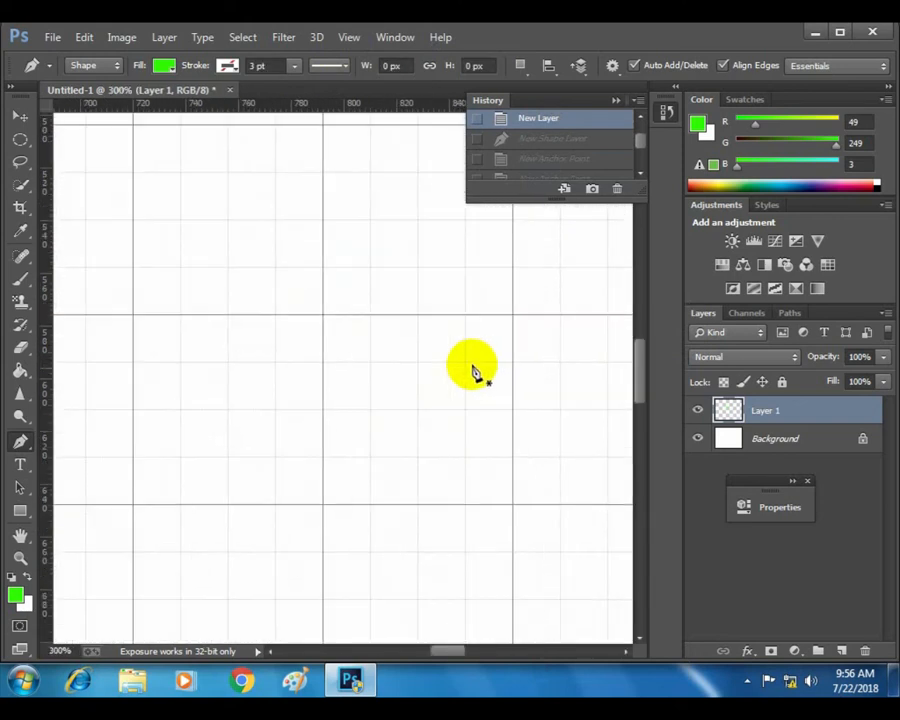
scroll(407, 317, up, 2)
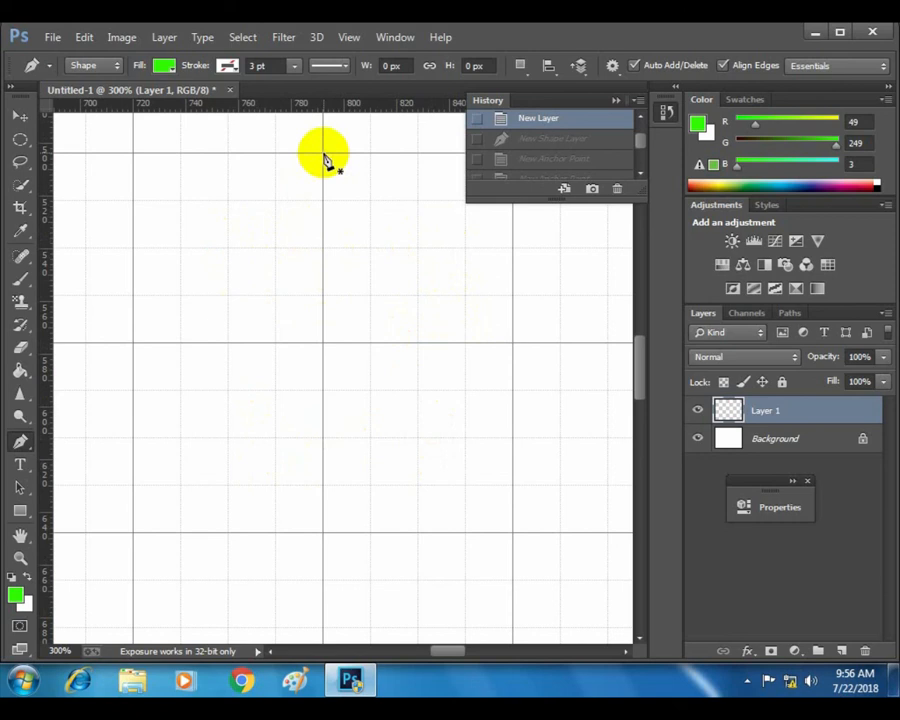
drag(323, 153, 505, 157)
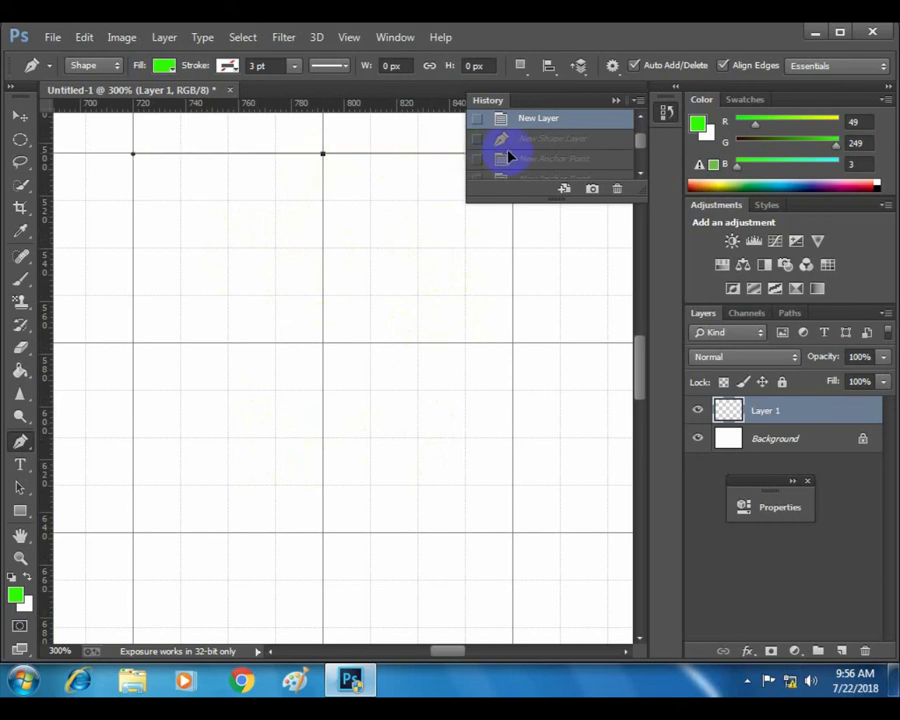
click(506, 150)
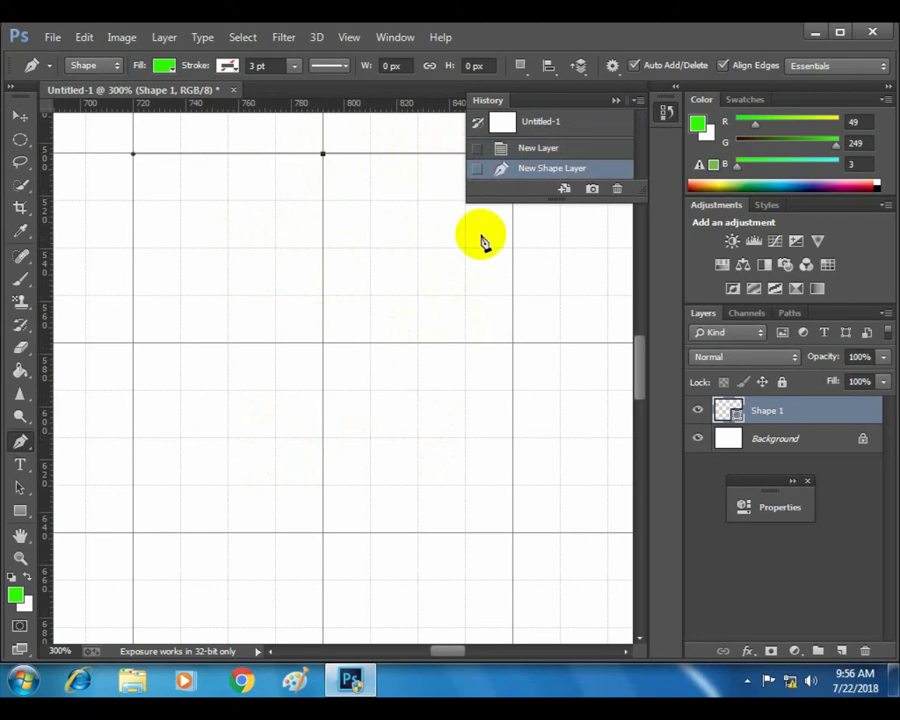
click(512, 344)
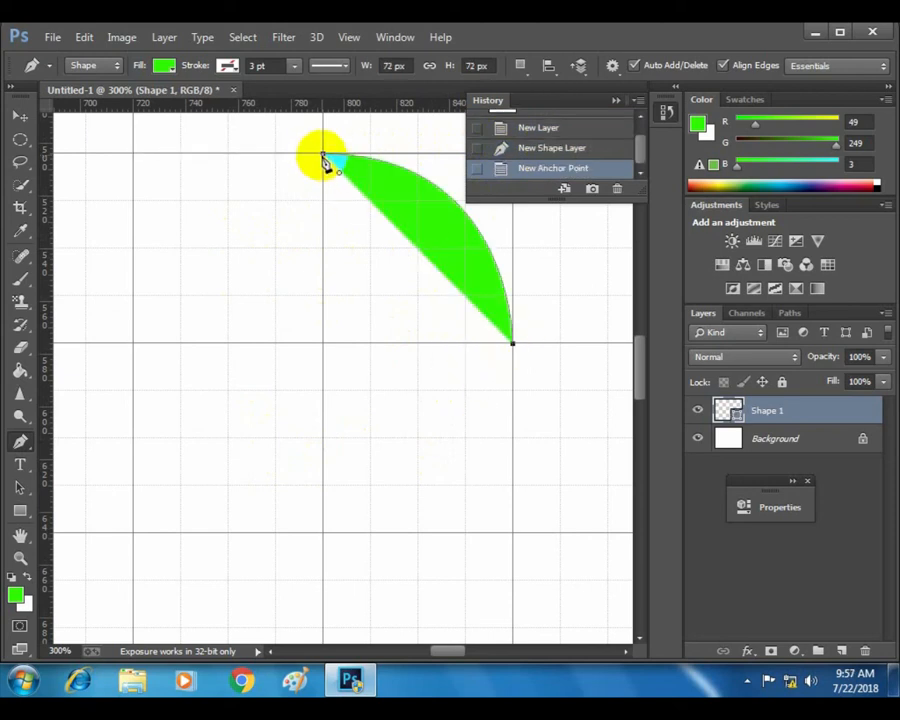
click(615, 100)
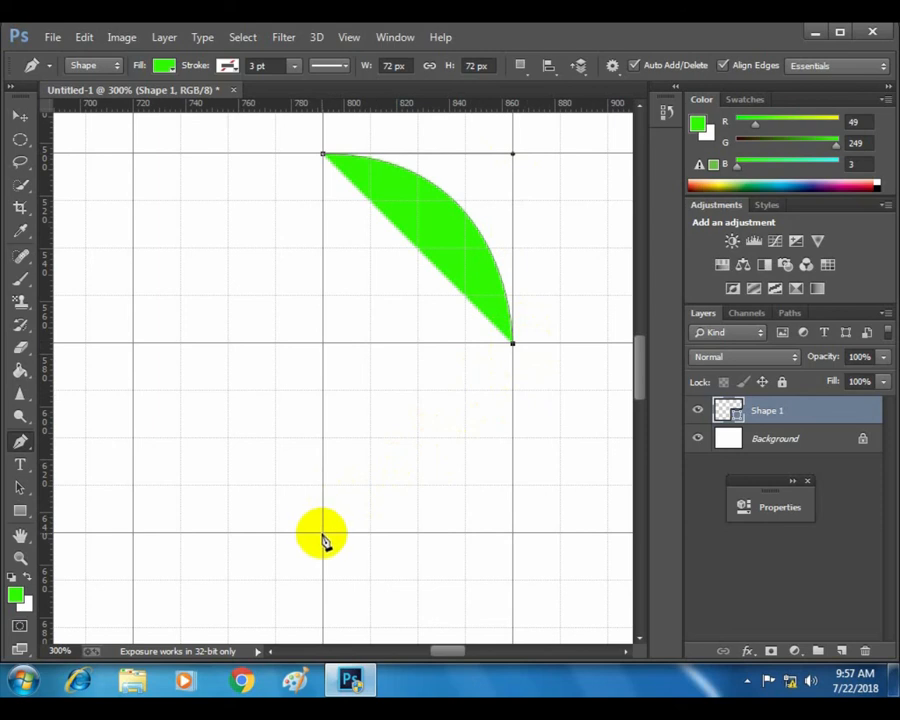
- Add the circle's bottom and left anchors on grid intersections and close the path at the top anchor, making it 144 × 144 px
drag(323, 533, 135, 545)
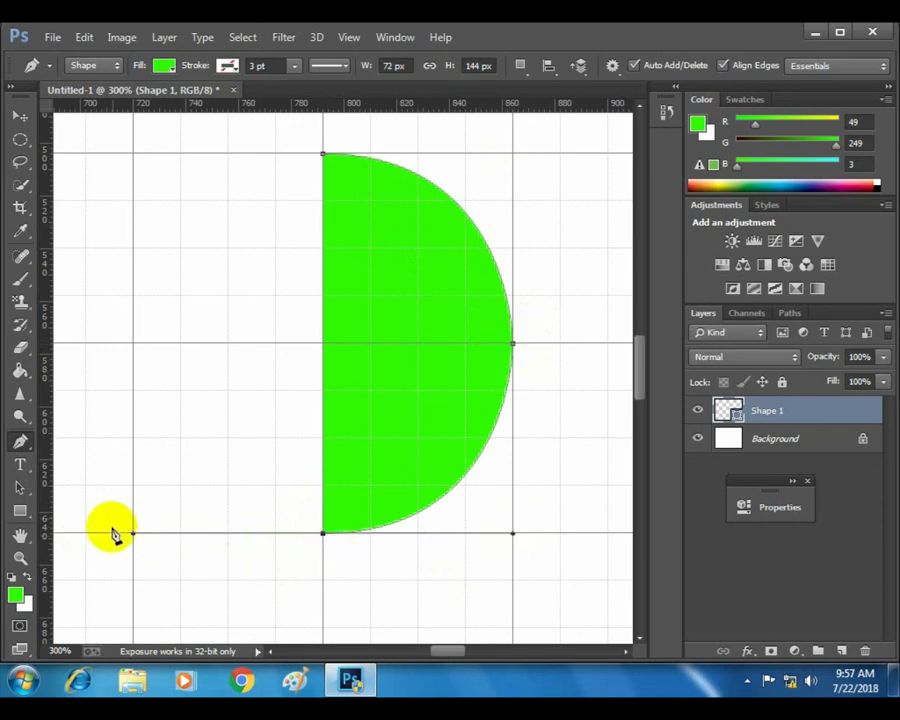
click(134, 344)
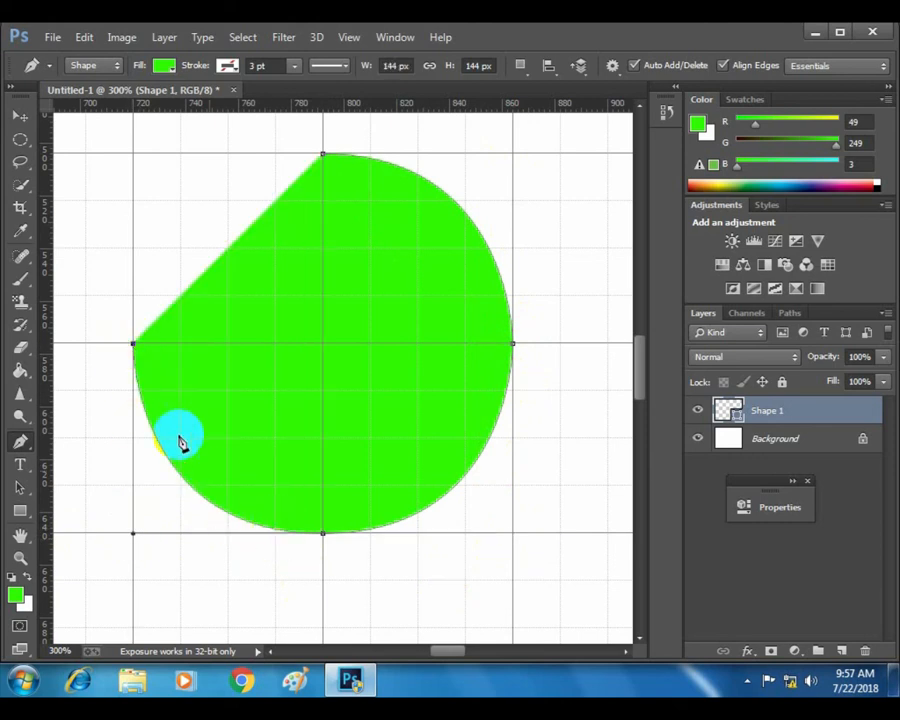
click(323, 156)
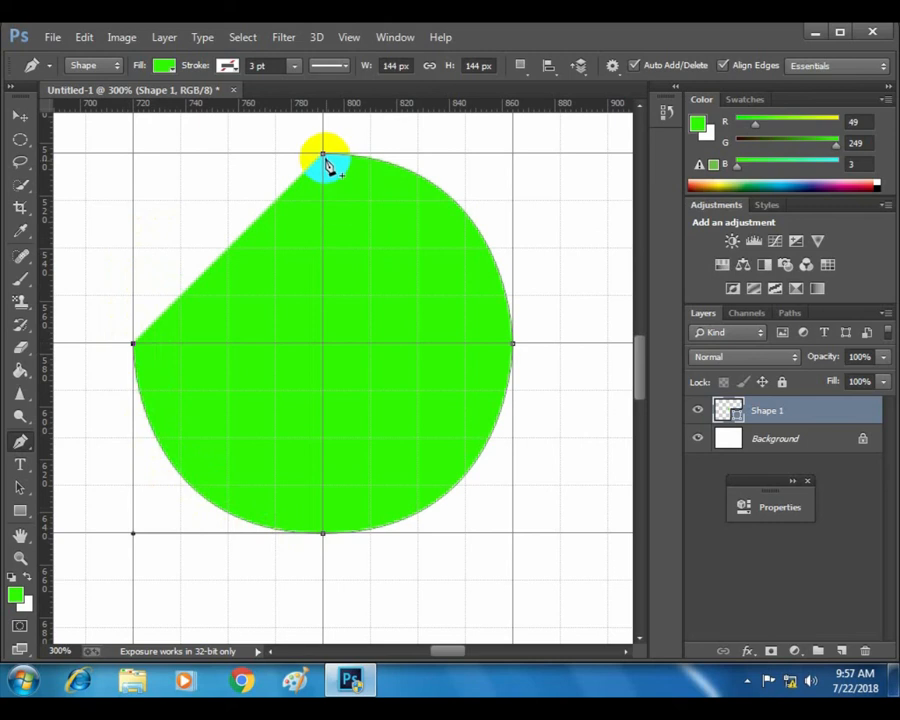
drag(323, 156, 328, 161)
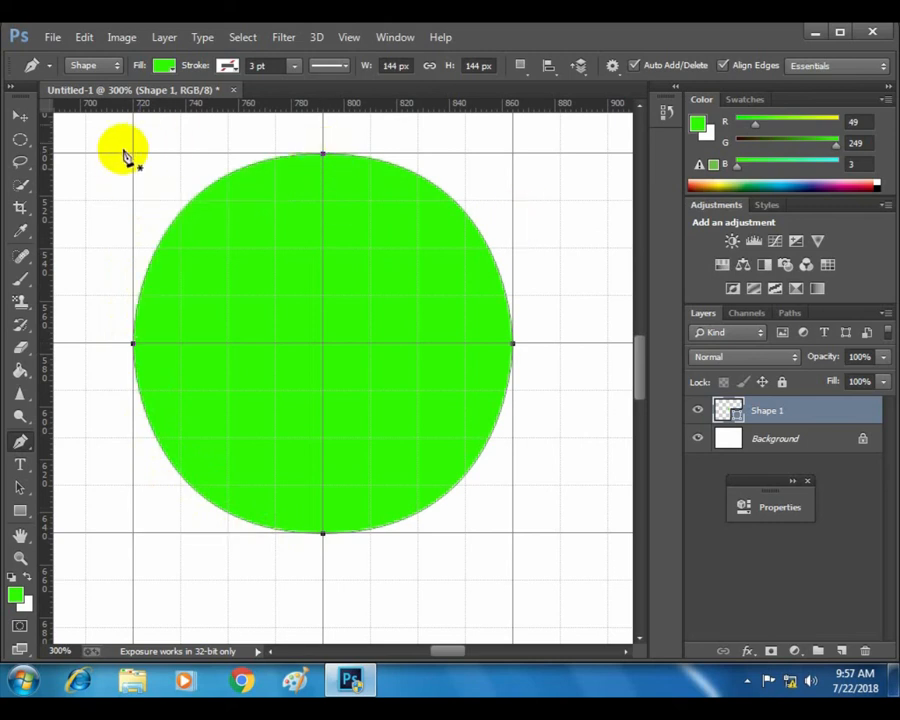
- Hide the grid to view the finished circle at 100% zoom, and delete the circle's shape layer
click(347, 37)
mouse_move(402, 315)
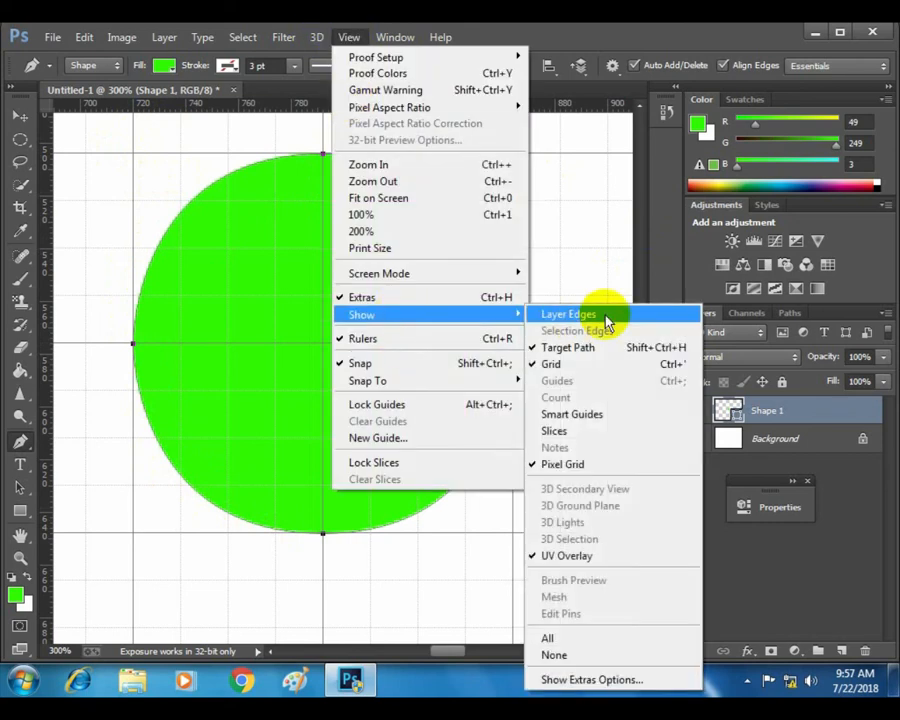
click(597, 371)
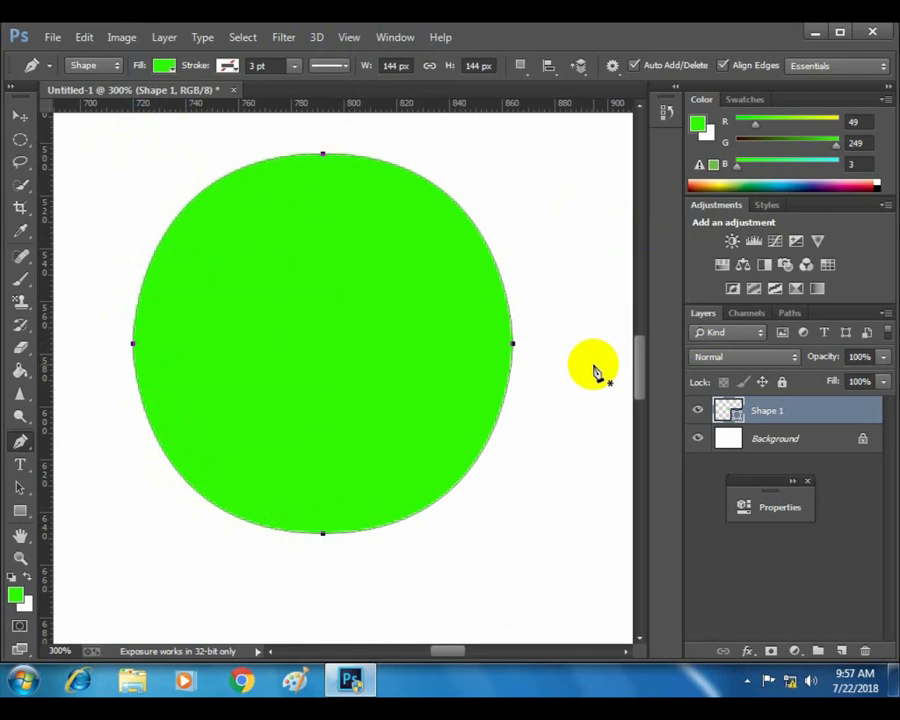
key(ctrl+minus)
key(ctrl+minus)
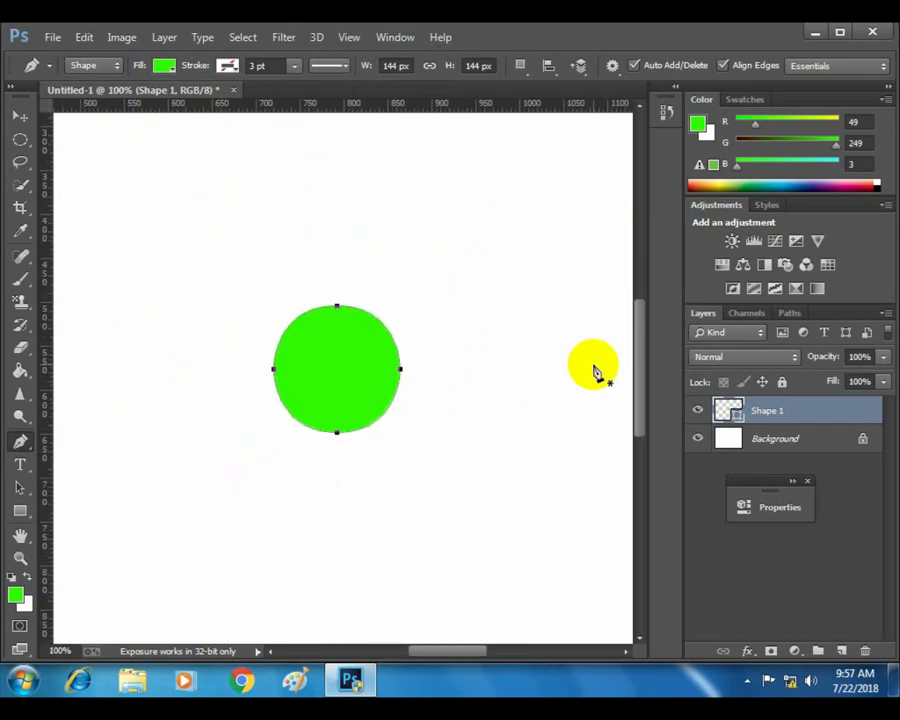
key(Delete)
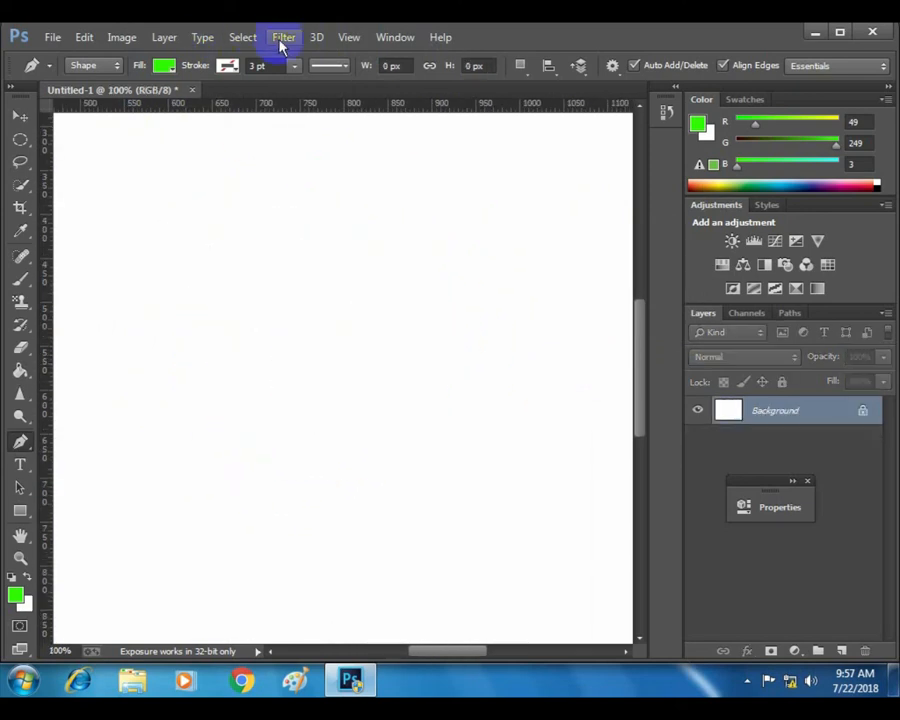
- Display the grid again over the empty canvas
click(283, 37)
mouse_move(349, 38)
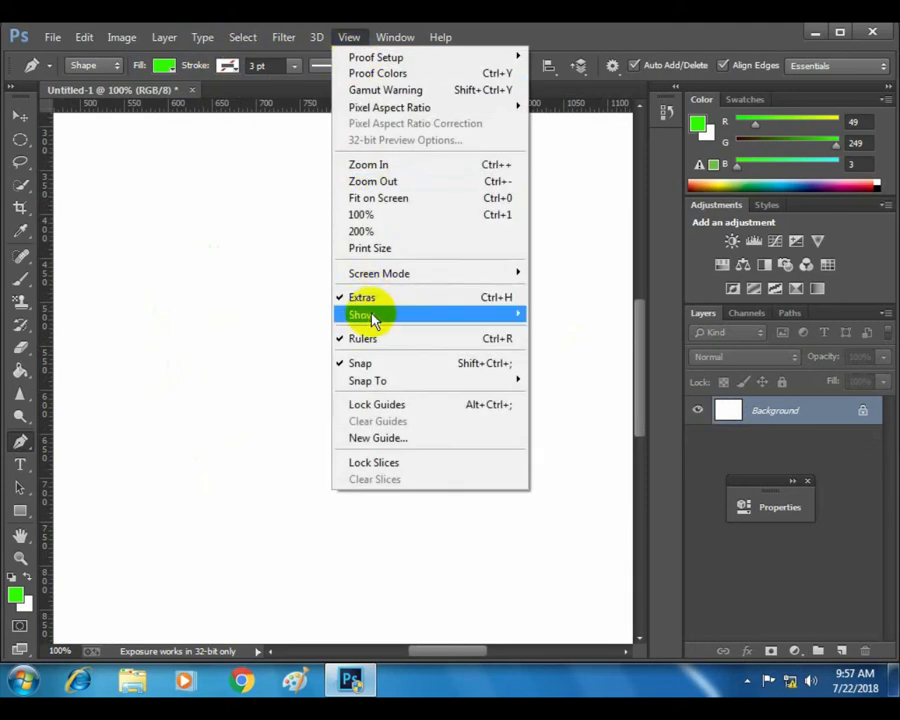
mouse_move(372, 314)
click(556, 364)
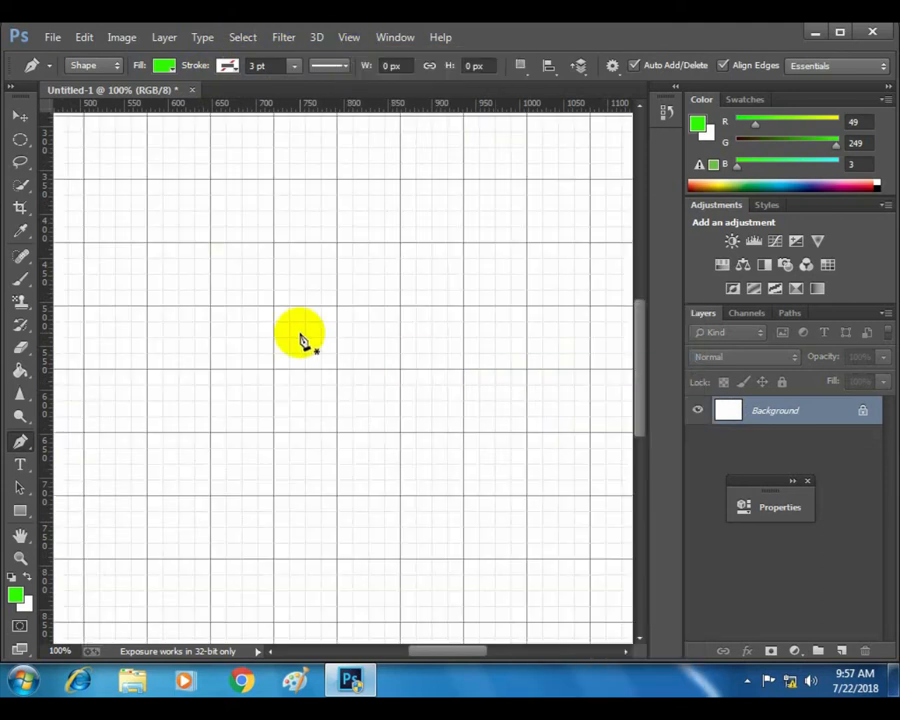
key(ctrl+plus)
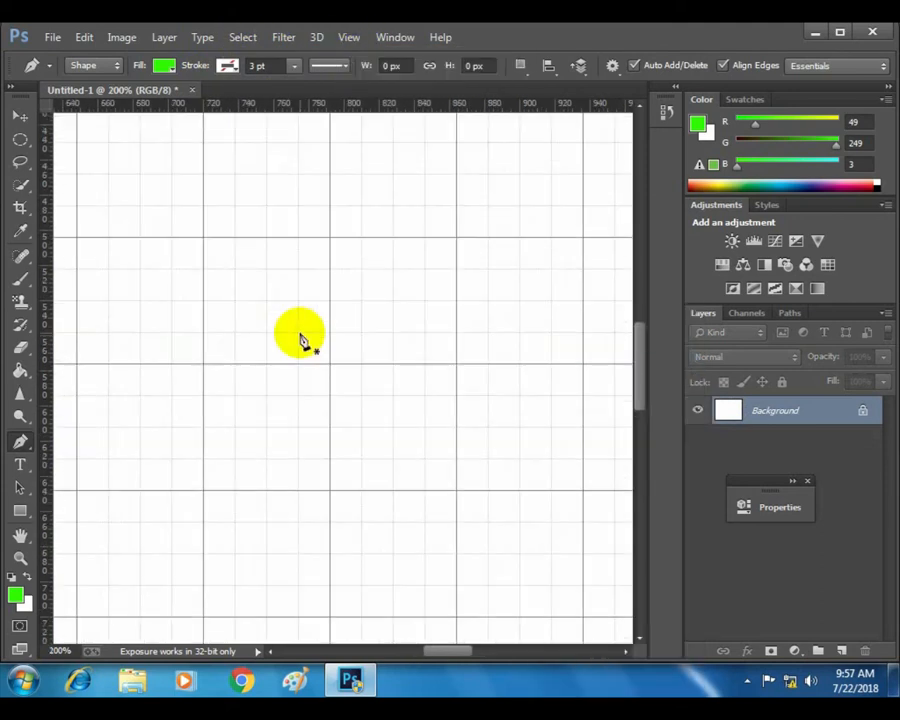
click(346, 40)
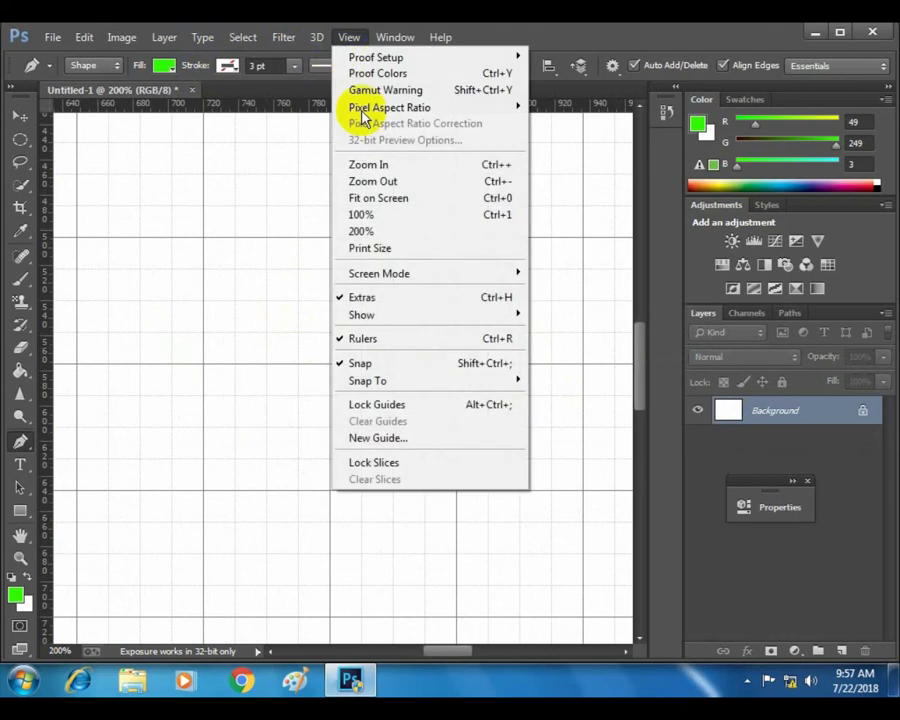
mouse_move(392, 318)
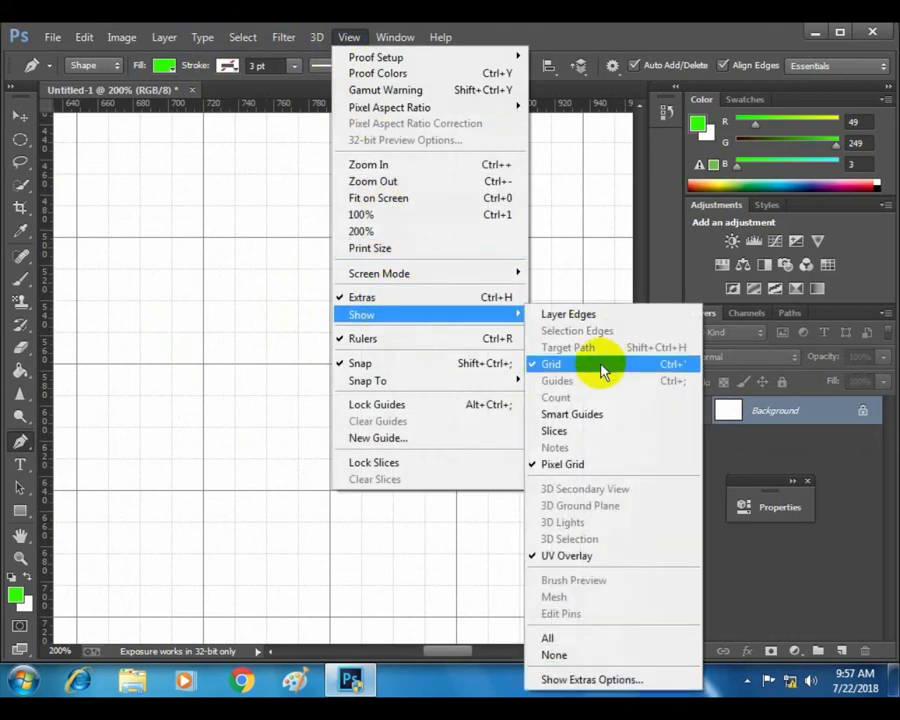
click(580, 32)
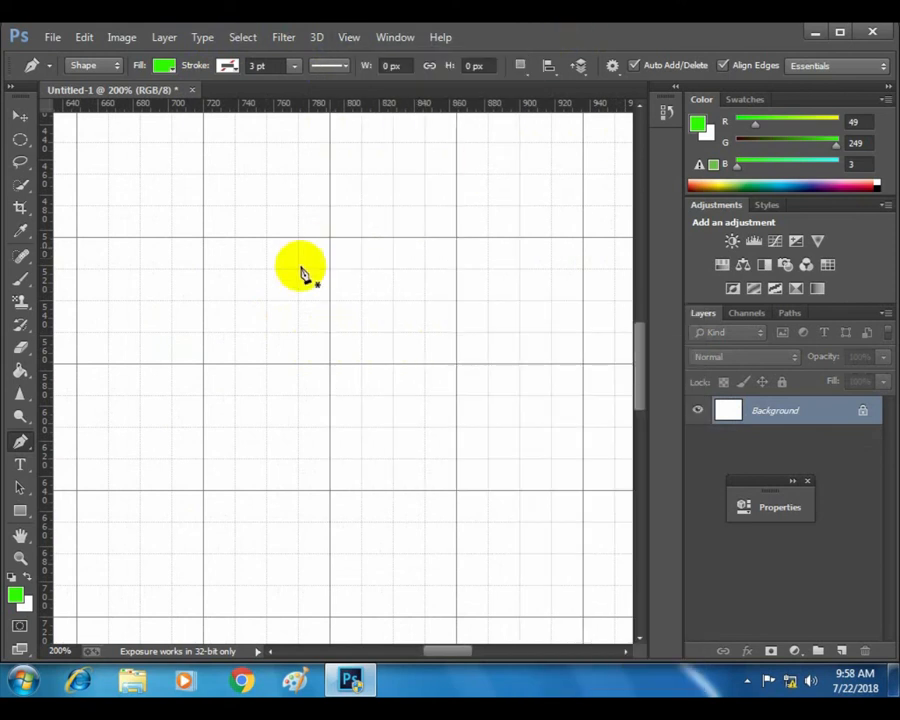
- Draw a closed triangle 144 px wide and 72 px high with the Pen tool, placing its corners on major grid intersections
click(203, 365)
click(330, 238)
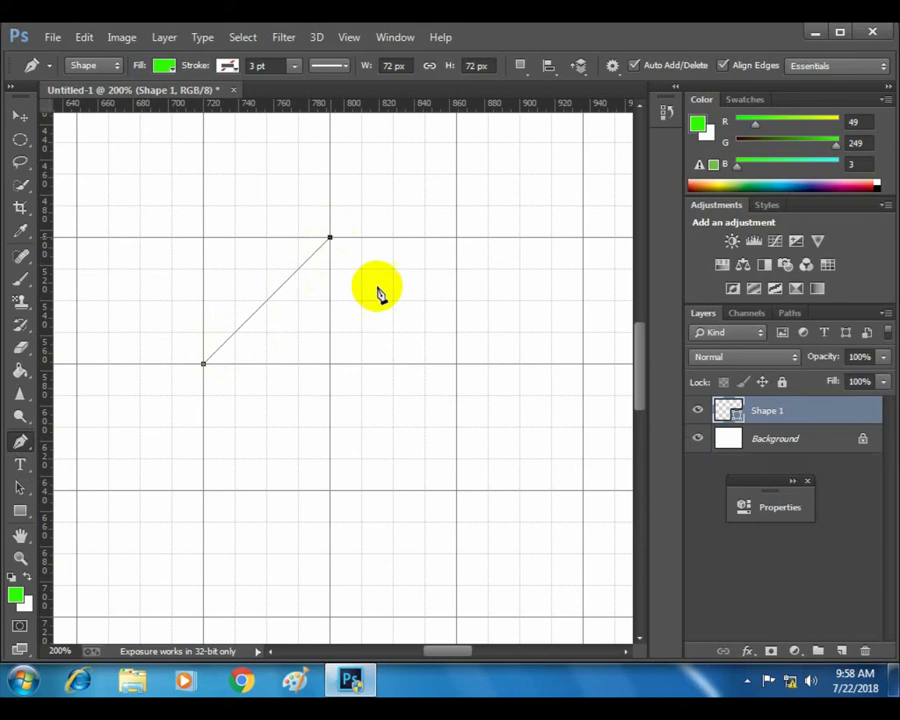
click(457, 365)
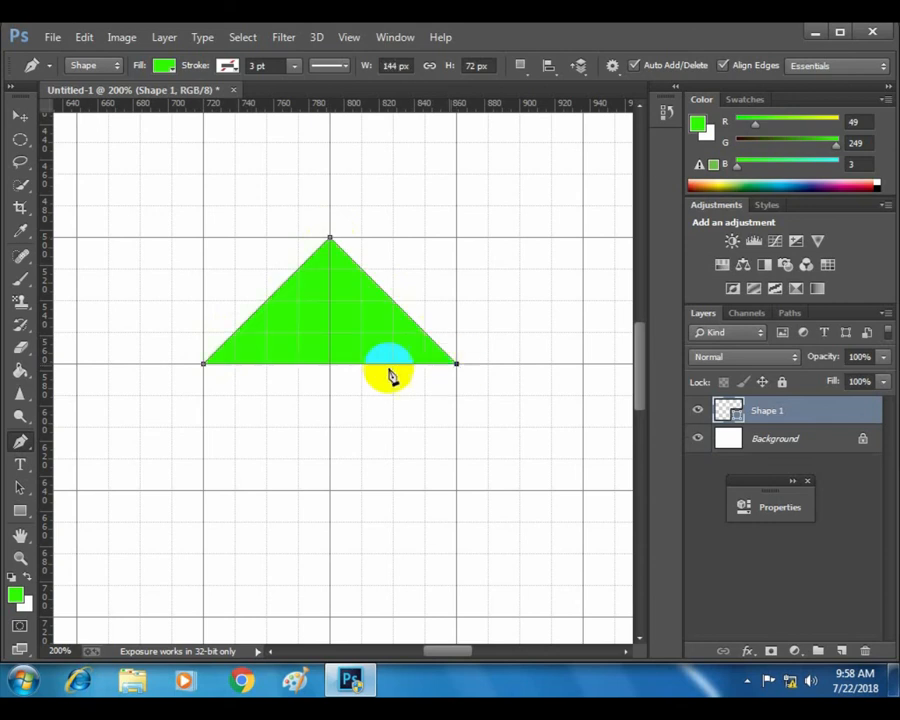
click(203, 365)
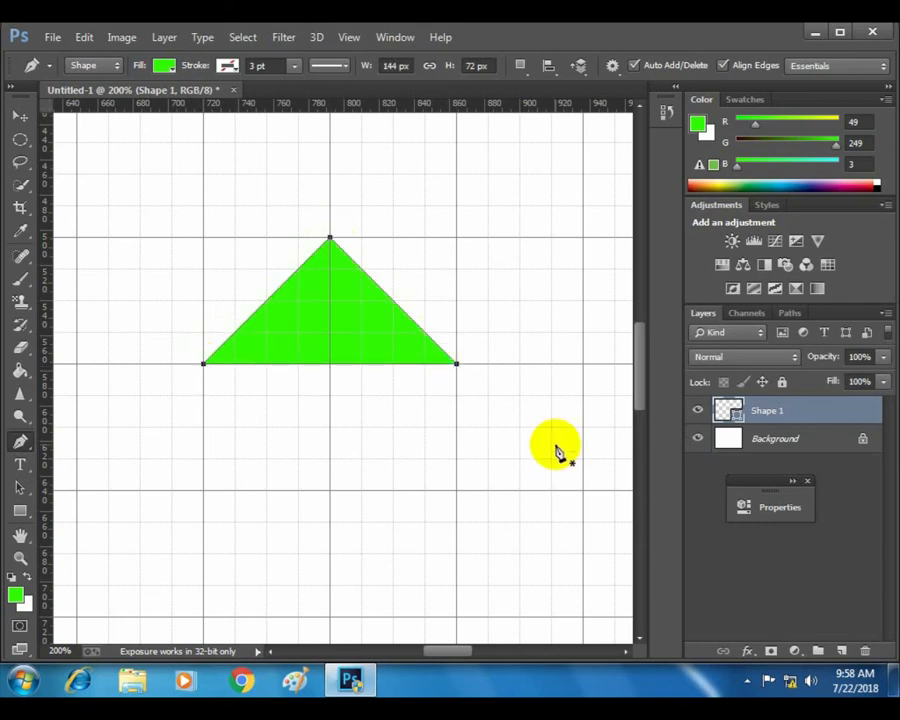
- Transform the triangle into a narrow upright trunk, 12.5% of its width and 225% of its height, centred on a vertical major grid line
click(20, 115)
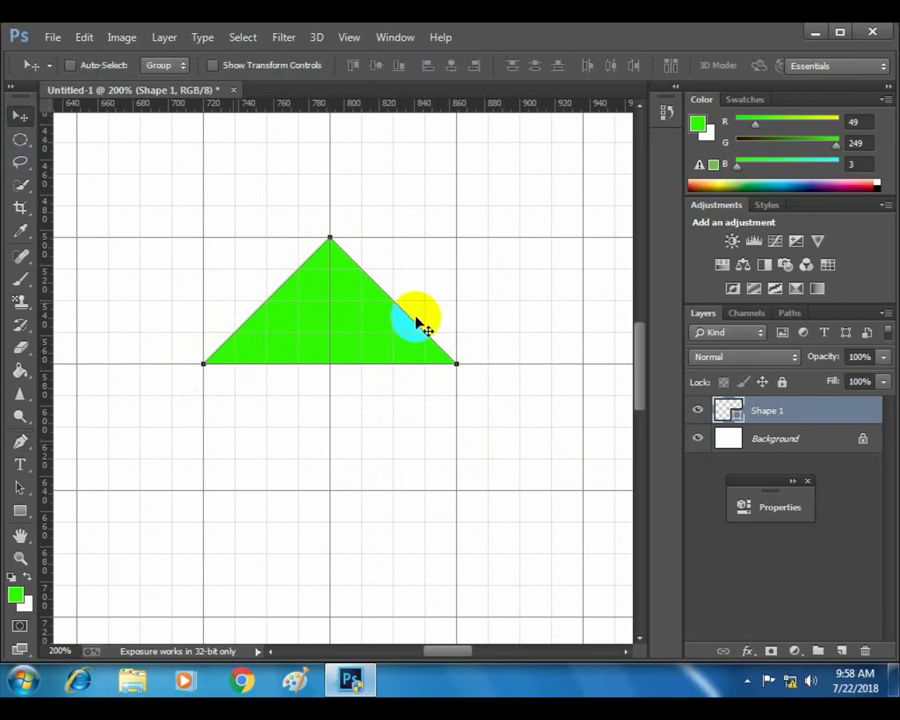
drag(352, 293, 357, 229)
drag(352, 213, 352, 313)
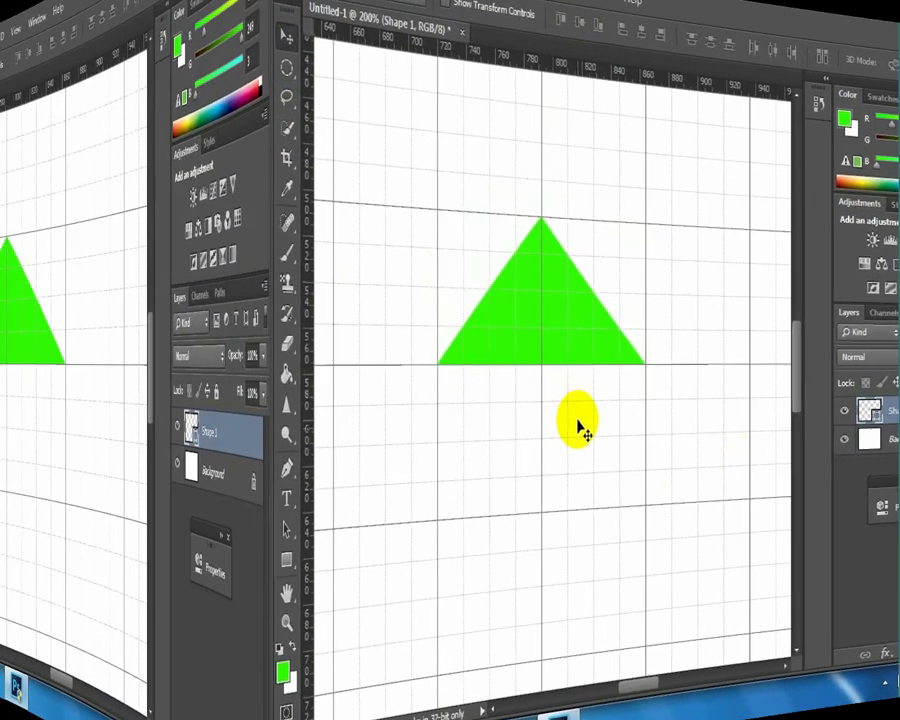
drag(155, 357, 295, 306)
drag(295, 306, 234, 311)
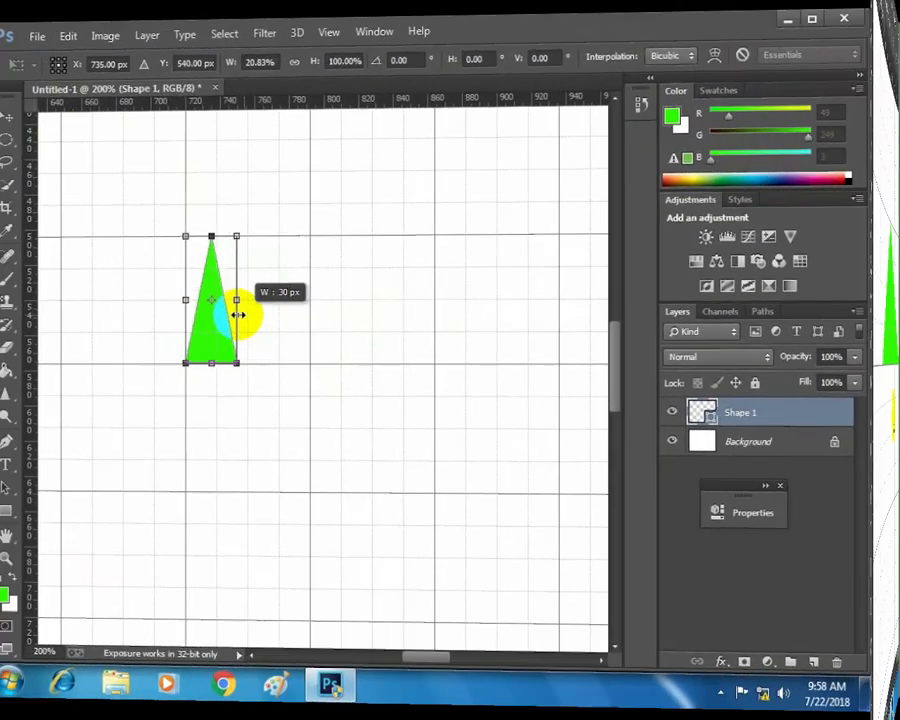
drag(205, 355, 327, 470)
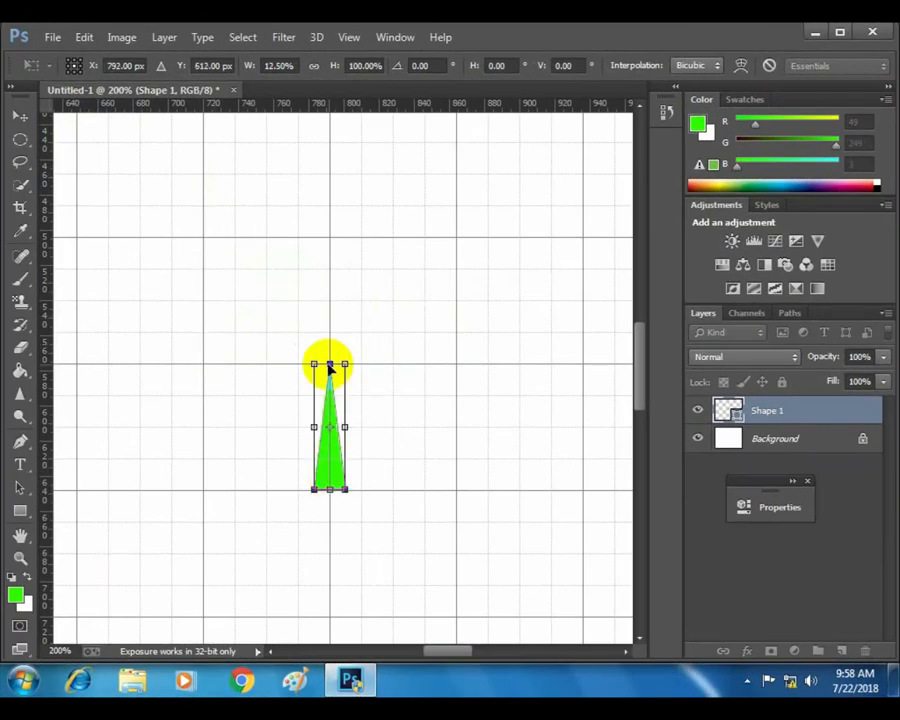
drag(331, 368, 331, 142)
drag(337, 247, 333, 330)
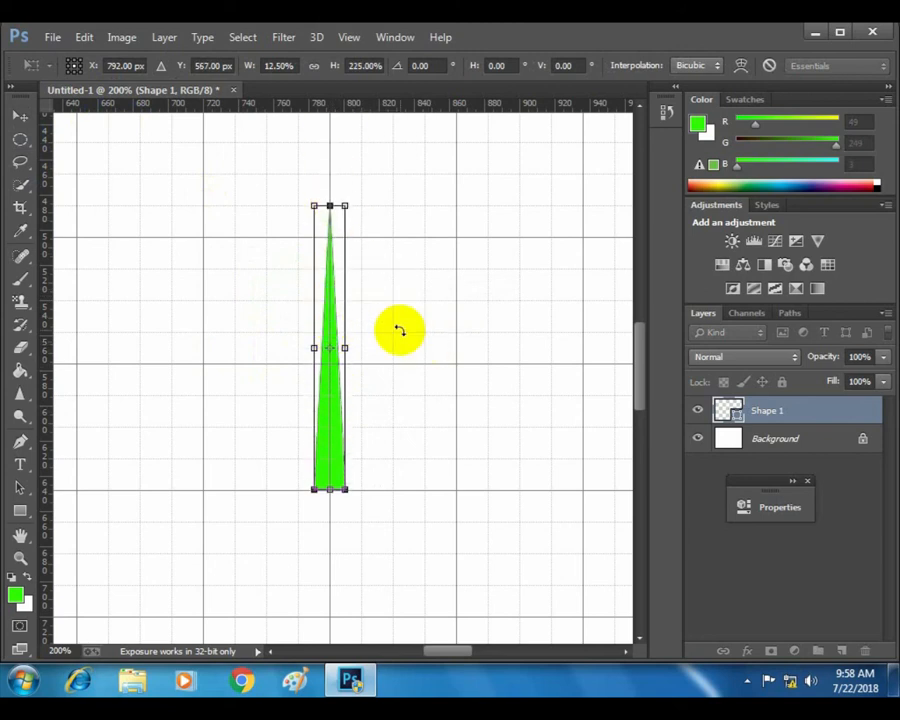
key(Return)
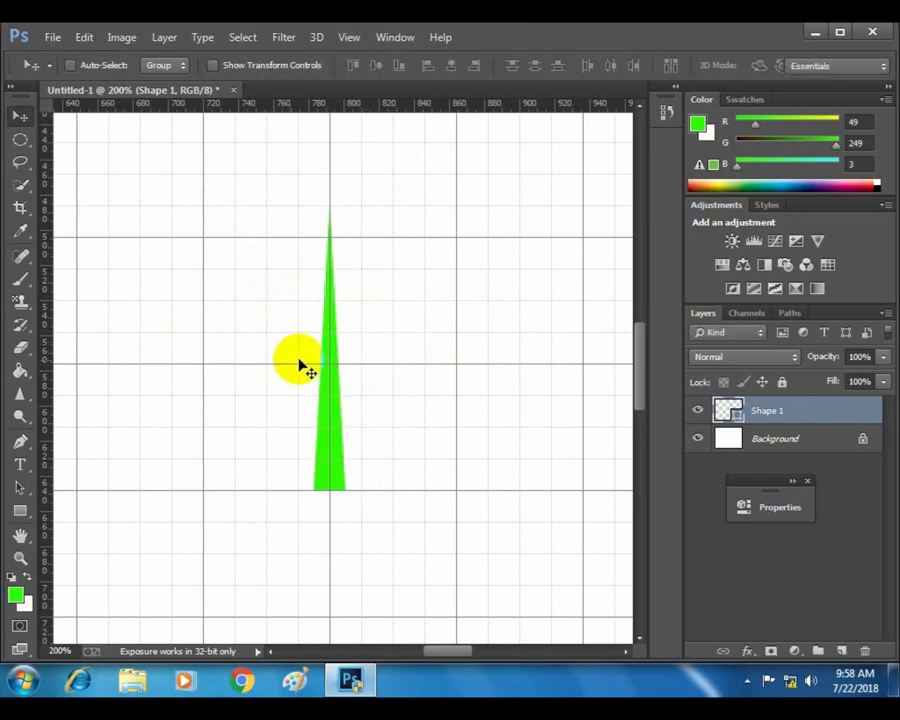
- Draw a pointed triangular branch 36 × 72 px rising to the right from the lower part of the trunk
click(20, 441)
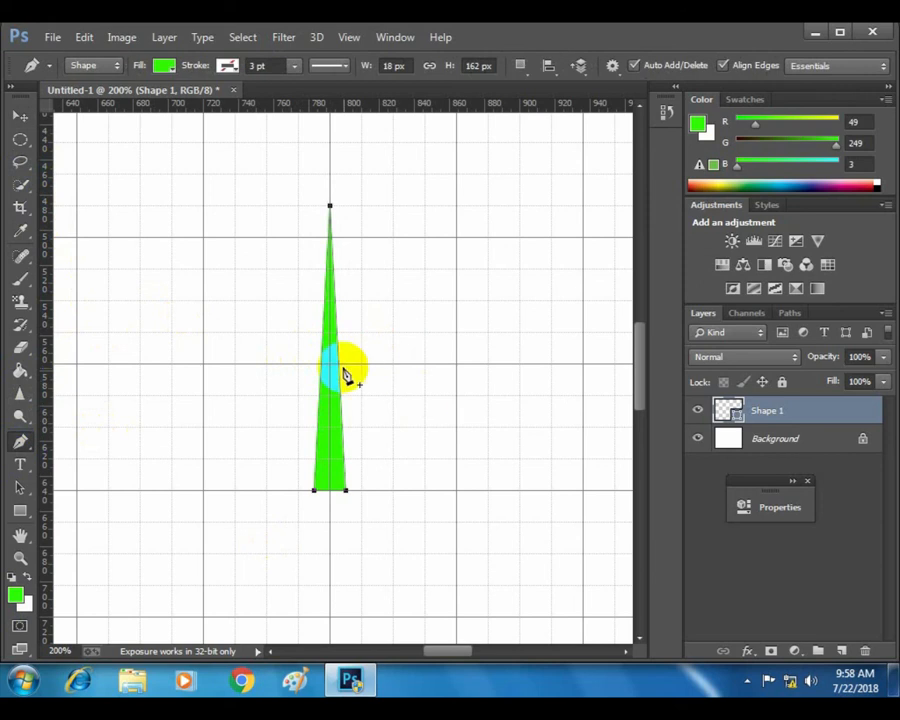
click(330, 445)
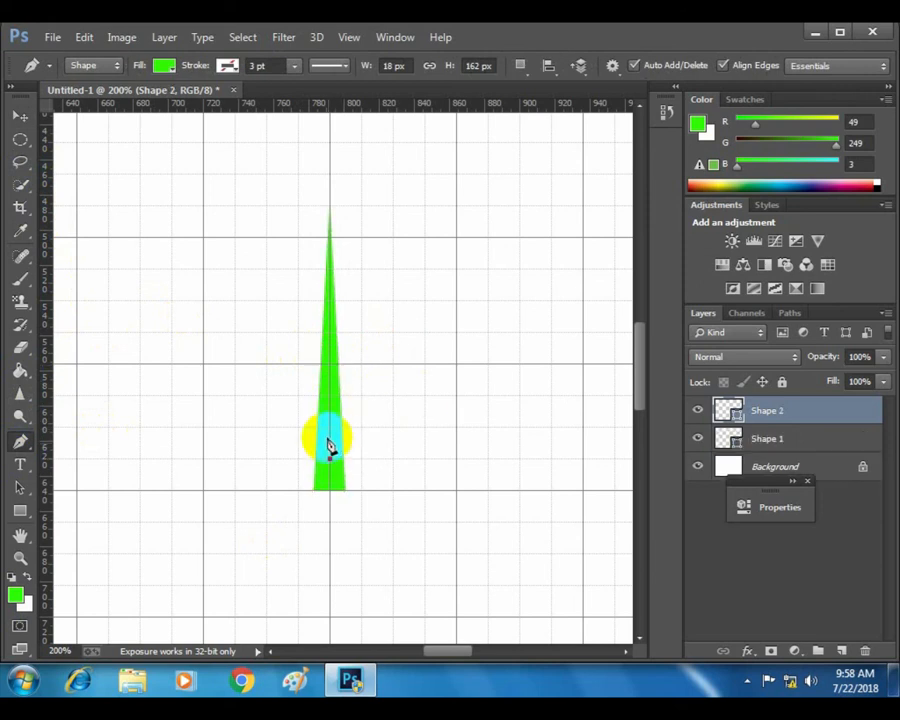
click(392, 332)
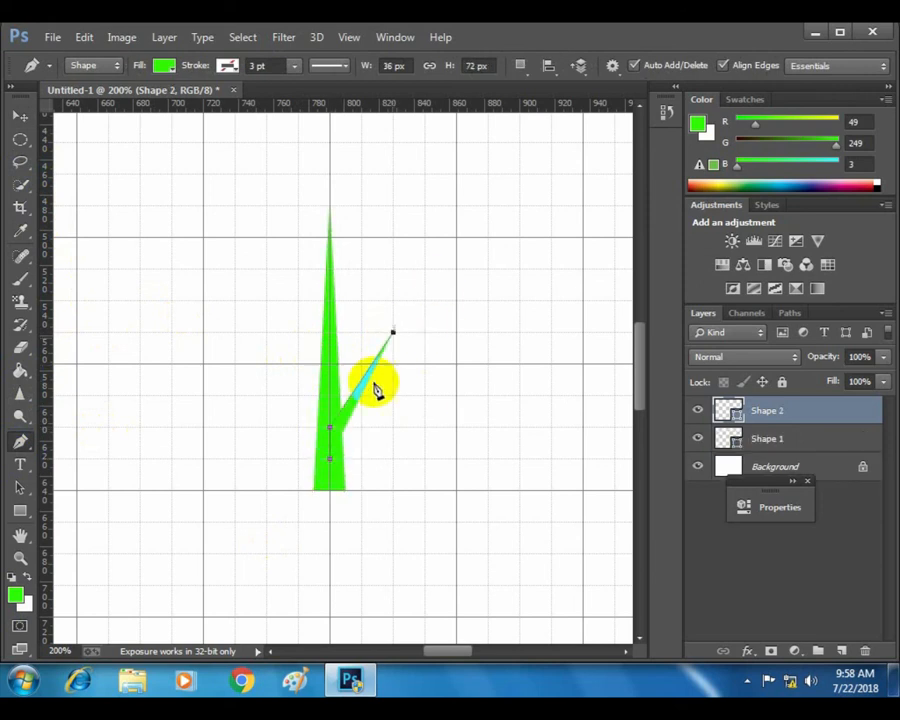
click(333, 463)
- Draw a smaller pointed branch 18 × 36 px rising to the left from the middle of the trunk
click(331, 369)
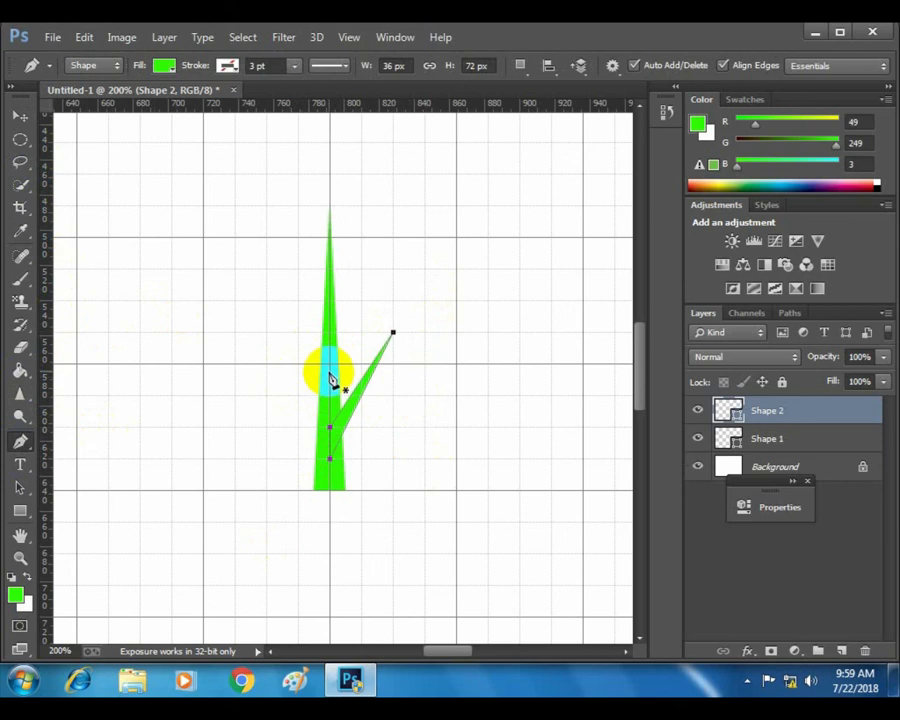
click(331, 333)
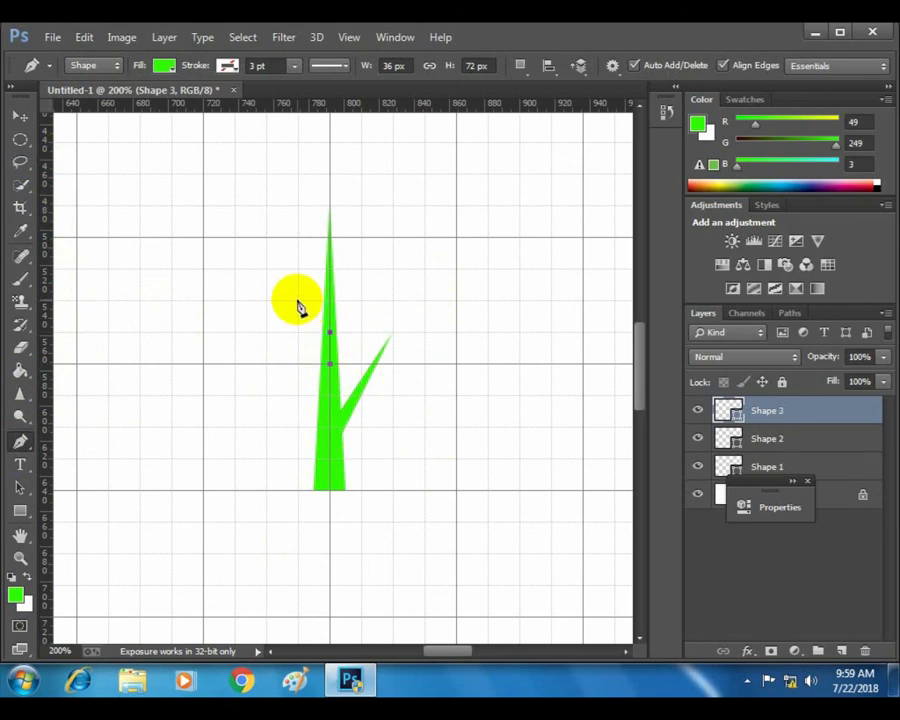
click(297, 300)
click(334, 332)
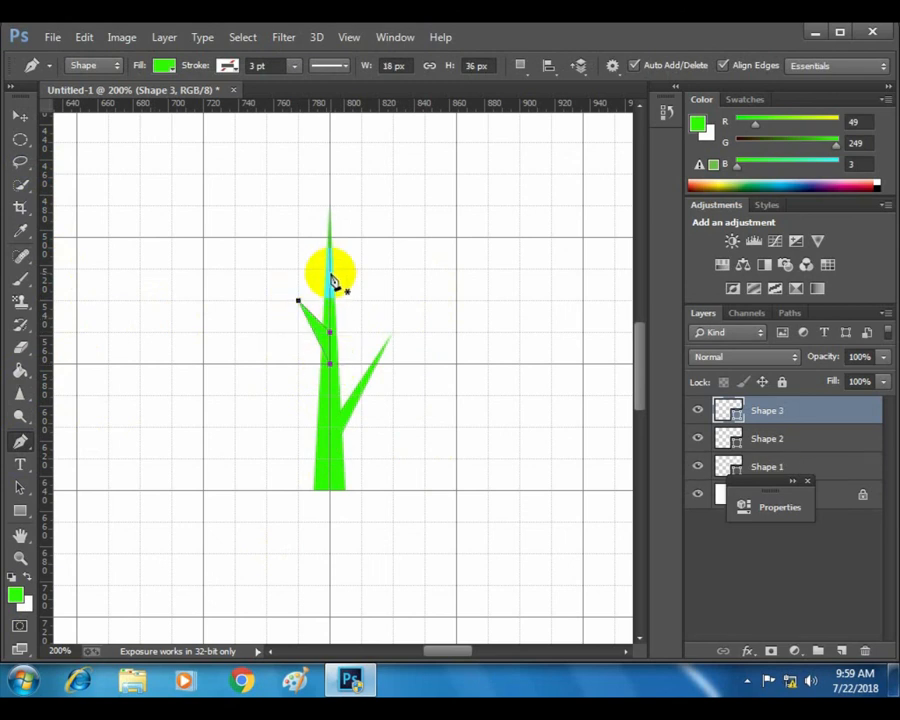
- Draw a short pointed twig about 11 × 26 px to the right near the trunk's tip
click(331, 264)
click(330, 237)
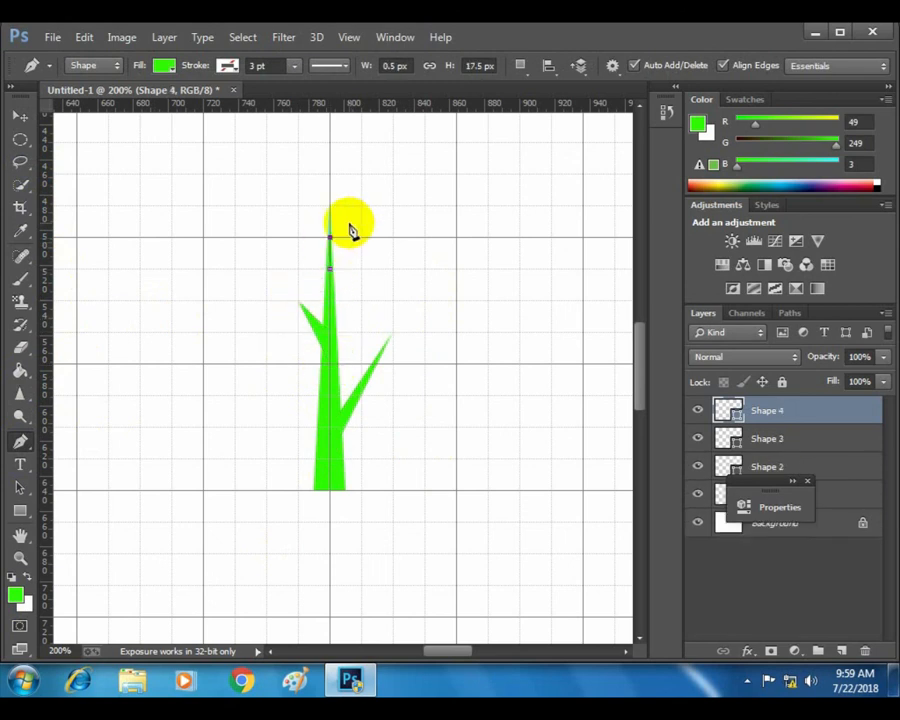
click(349, 223)
click(331, 266)
click(20, 116)
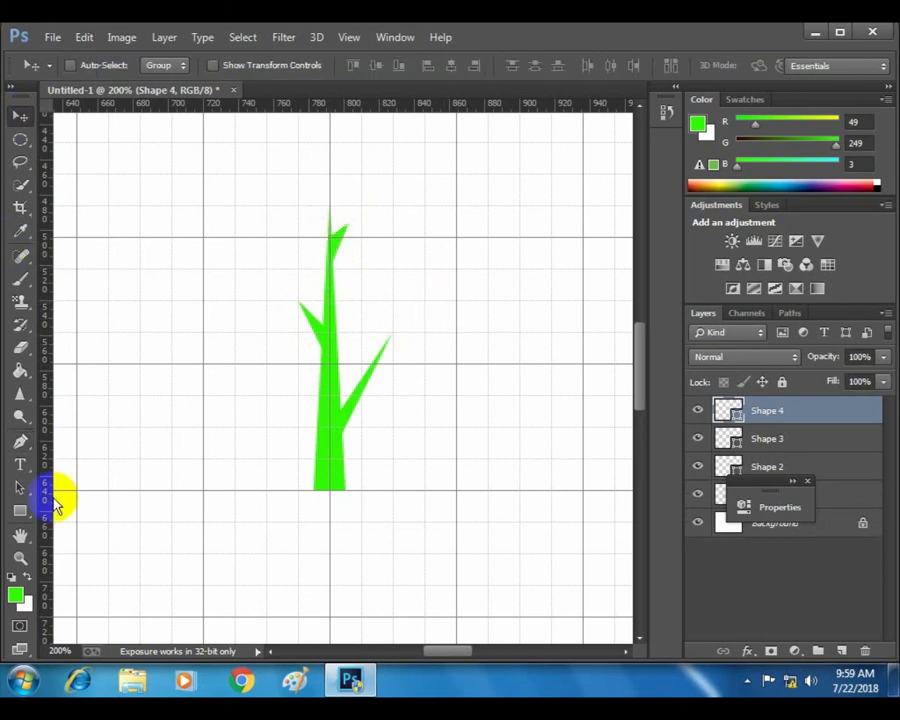
- Draw a closed curved leaf about 56 × 63 px at the end of the uppermost right twig with the Pen tool
click(19, 440)
scroll(268, 374, up, 3)
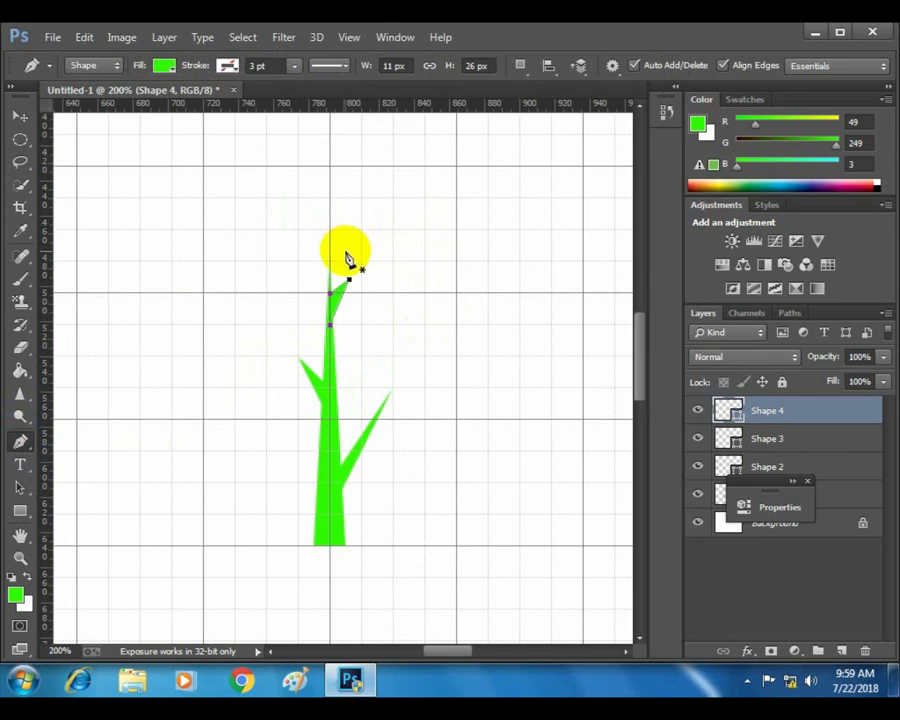
drag(346, 253, 400, 261)
drag(400, 307, 380, 325)
drag(361, 325, 352, 325)
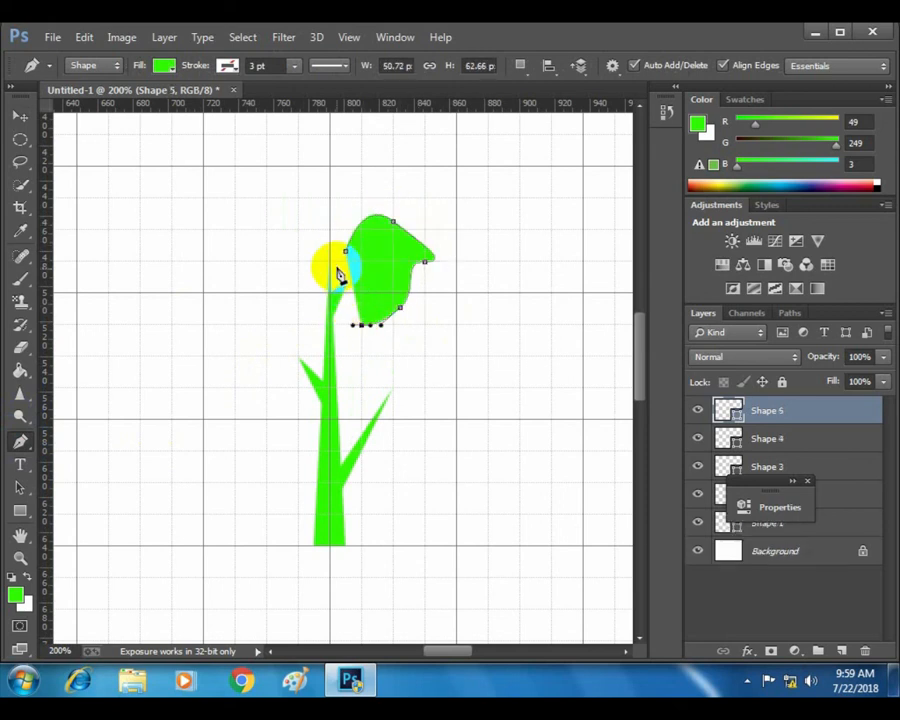
click(344, 253)
- Draw a closed curved leaf about 69 × 96 px over the end of the lower right branch
click(349, 436)
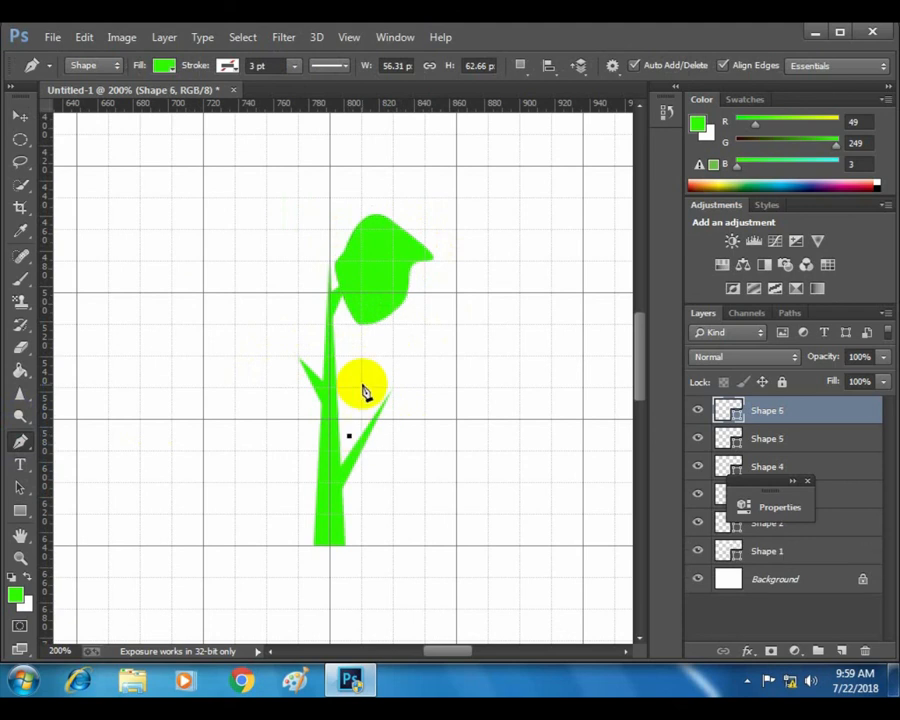
drag(361, 388, 394, 370)
drag(425, 350, 456, 388)
drag(463, 409, 456, 450)
drag(437, 493, 401, 515)
drag(370, 484, 361, 460)
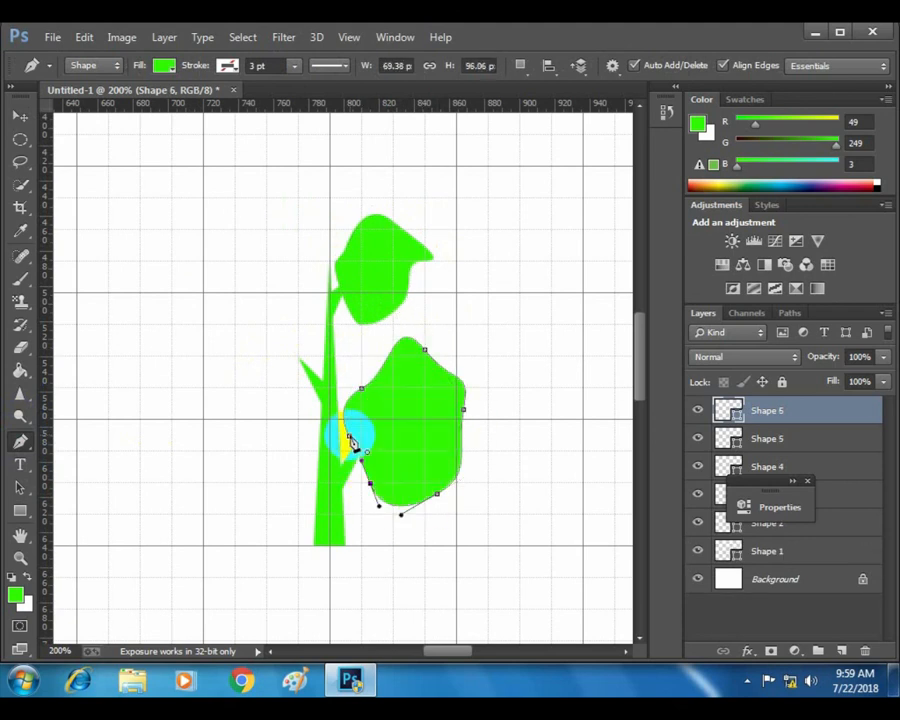
click(351, 440)
- Draw a closed curved leaf about 53 × 85 px at the end of the left branch, and expand the shape's mask properties
click(310, 342)
drag(286, 283, 303, 283)
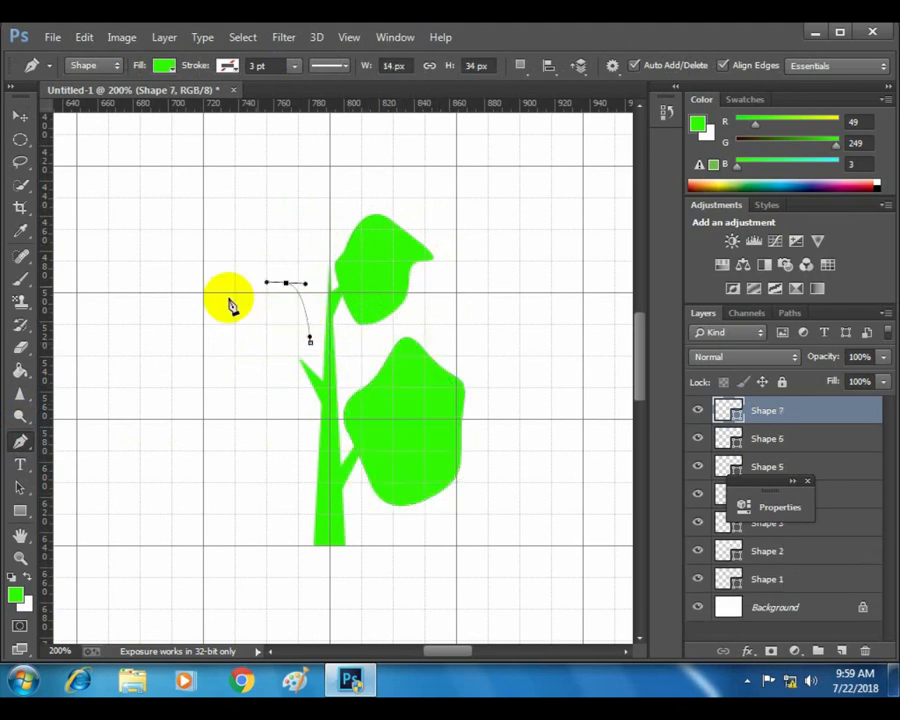
drag(234, 294, 232, 406)
drag(254, 420, 306, 318)
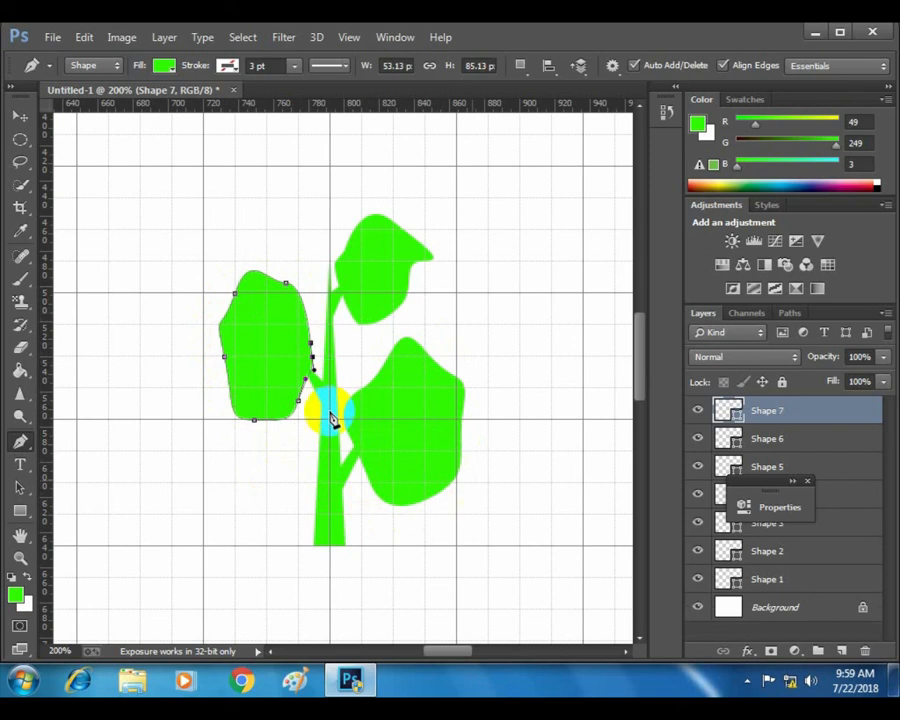
click(20, 116)
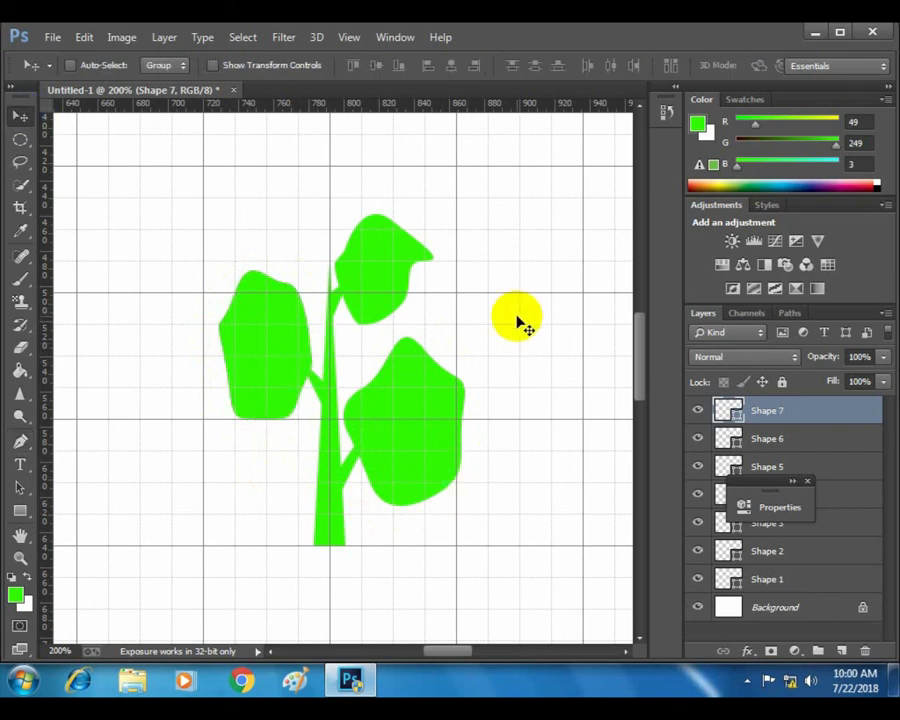
click(780, 507)
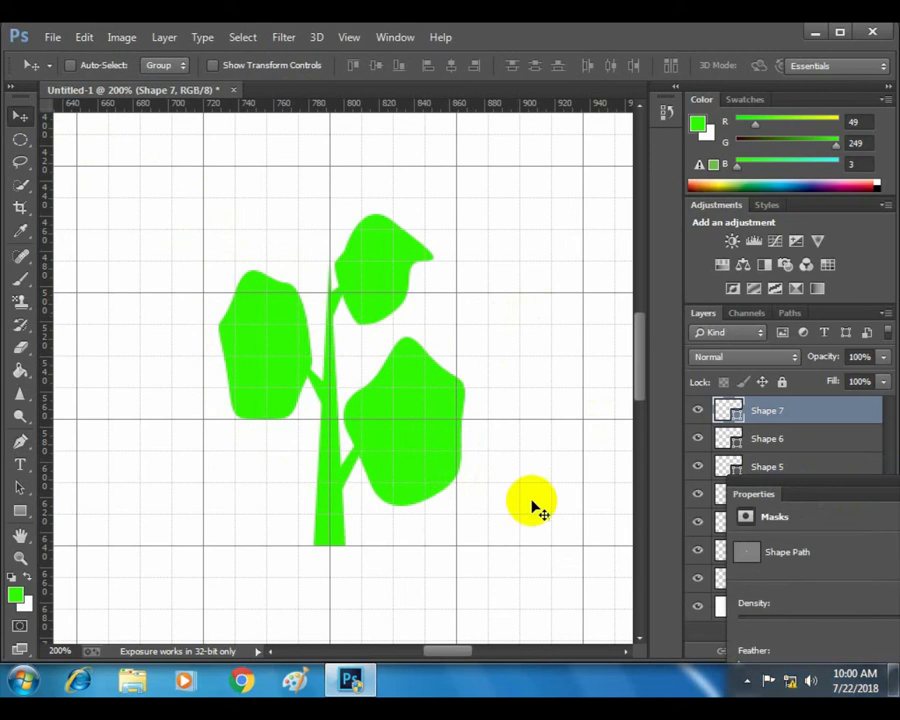
- Collapse the mask properties, select all seven tree shapes and scale them up to about 163%
drag(832, 510, 748, 325)
click(704, 650)
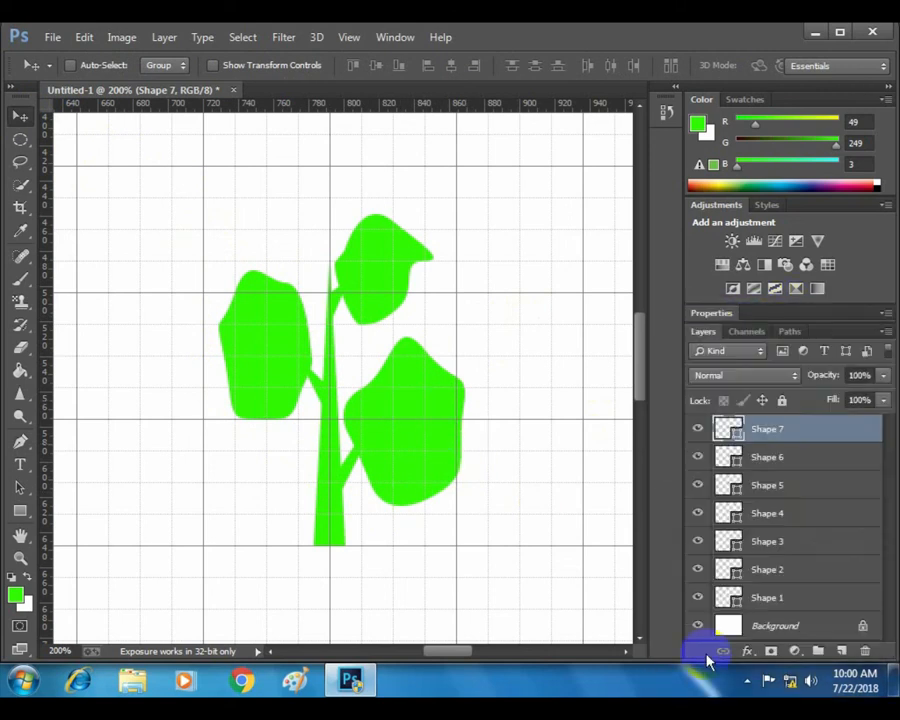
shift+click(778, 600)
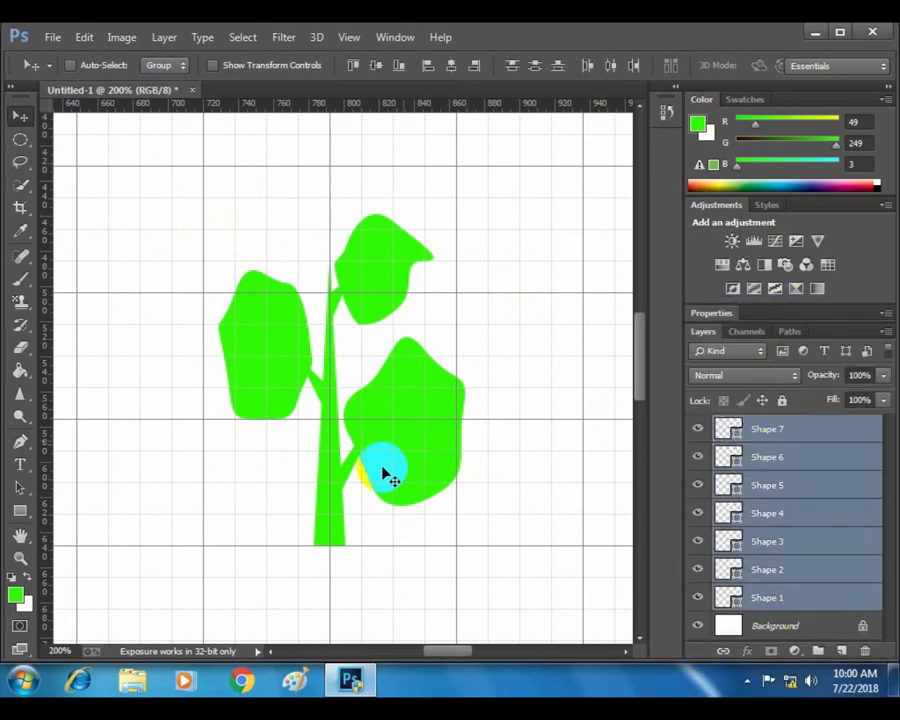
key(ctrl+t)
drag(468, 545, 545, 645)
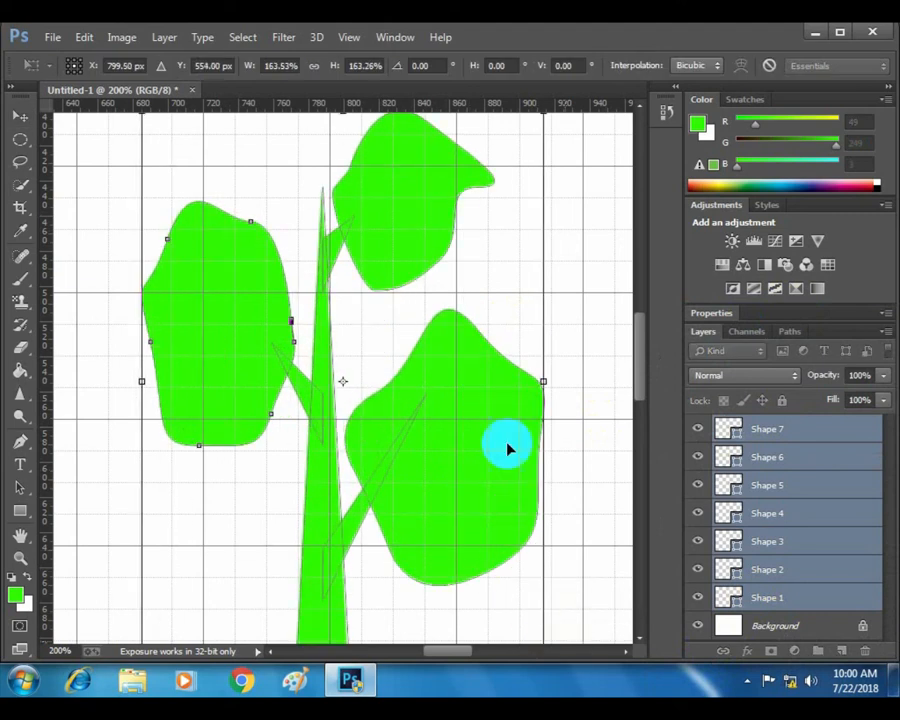
key(Return)
- Enlarge the whole tree again with Free Transform and place it in the canvas's lower left area
key(ctrl+0)
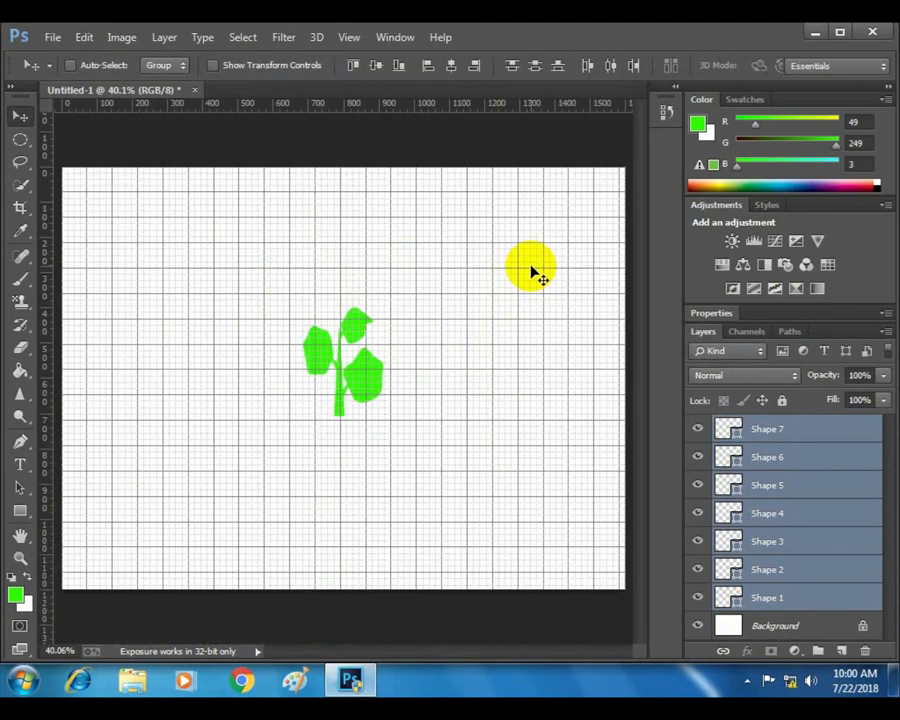
key(ctrl+t)
drag(384, 420, 414, 474)
key(Return)
- Duplicate the whole tree to the right of the original and scale the copy down to about 68%
drag(312, 436, 375, 481)
key(ctrl+t)
drag(412, 535, 320, 480)
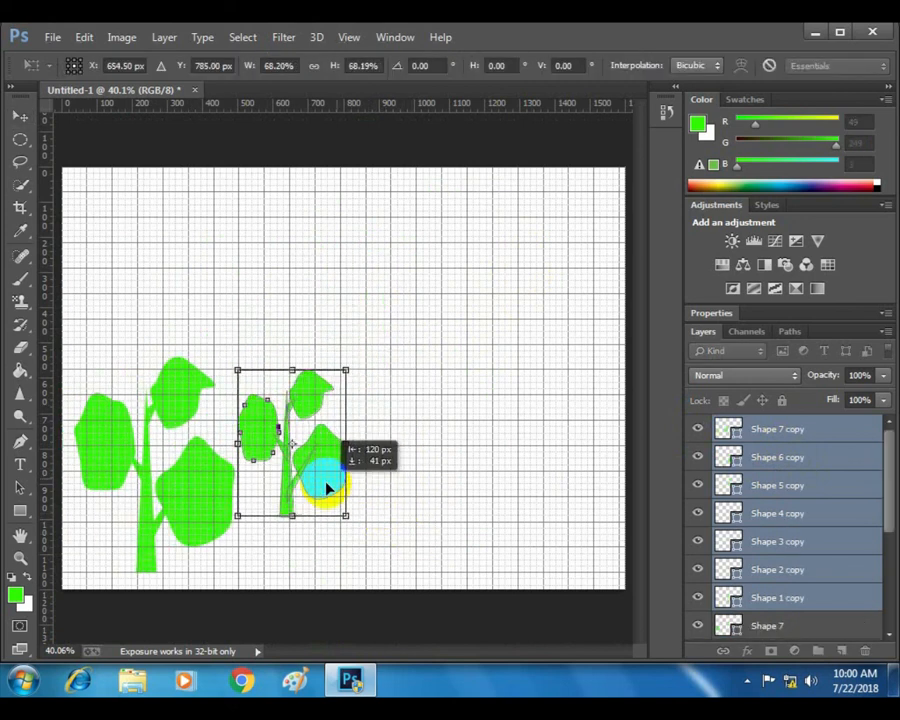
key(Return)
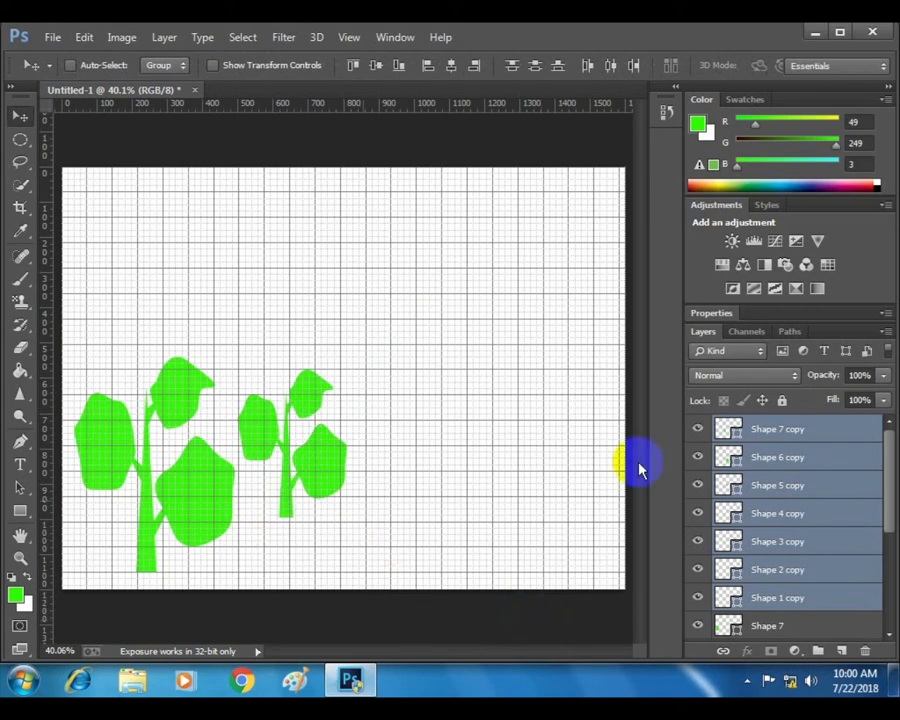
- Delete the duplicated tree and all seven original shape layers, keeping only the background
key(Delete)
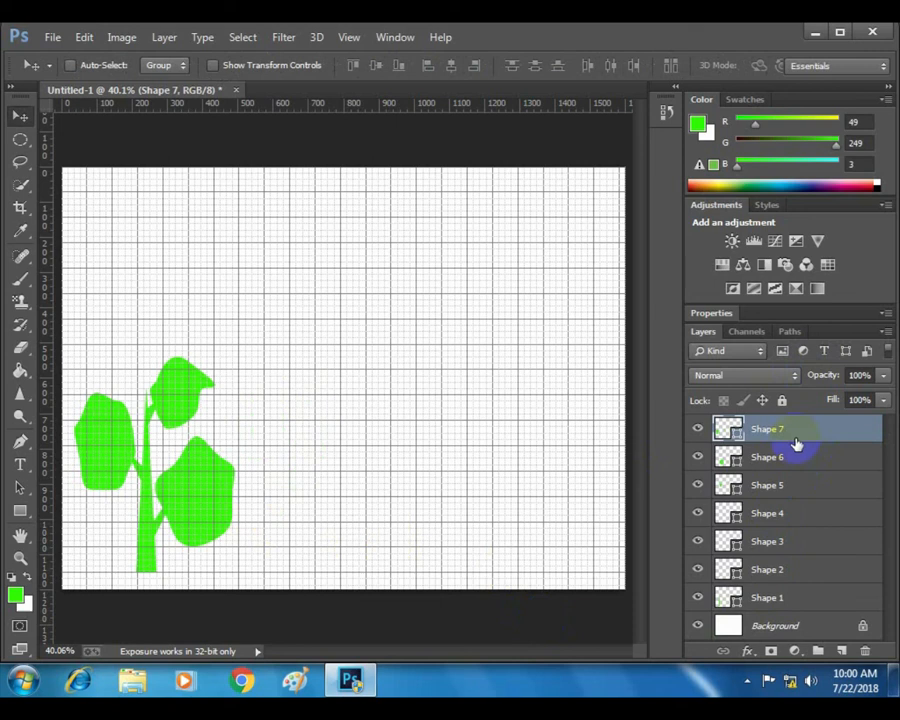
shift+click(786, 598)
key(Delete)
- Add a new empty layer above the background
key(ctrl+plus)
key(ctrl+plus)
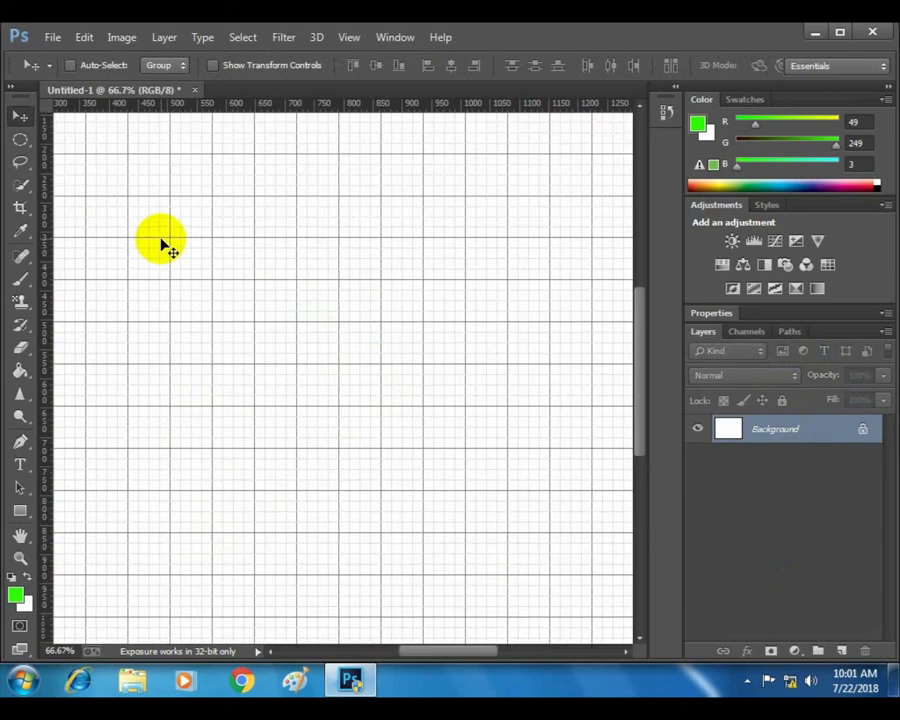
click(842, 651)
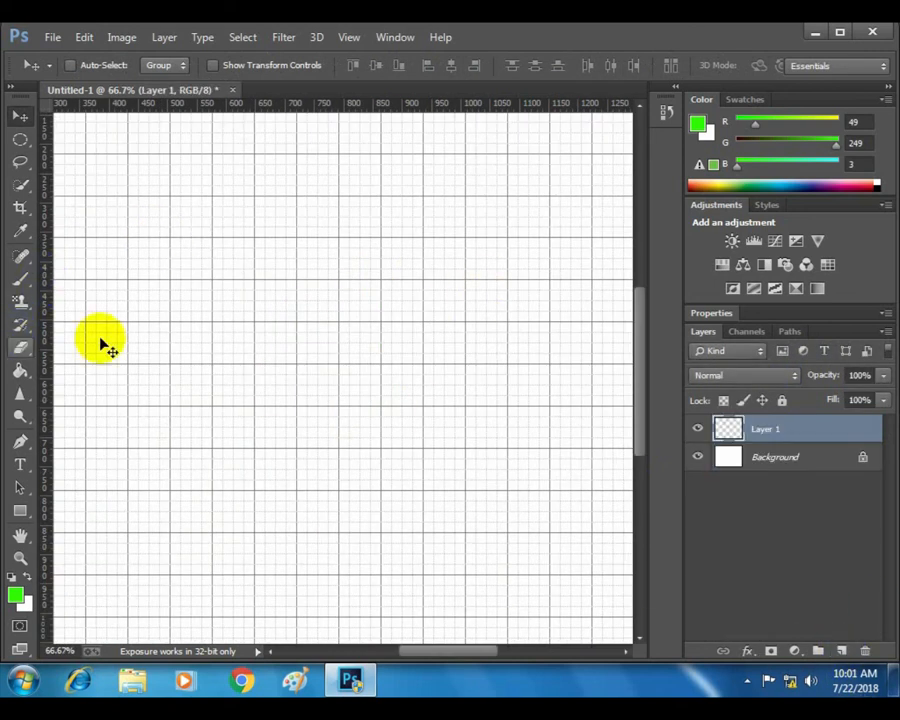
- Draw a closed green circle 144 × 144 px on the grid with the Pen tool, using four anchor points
key(ctrl+plus)
key(ctrl+plus)
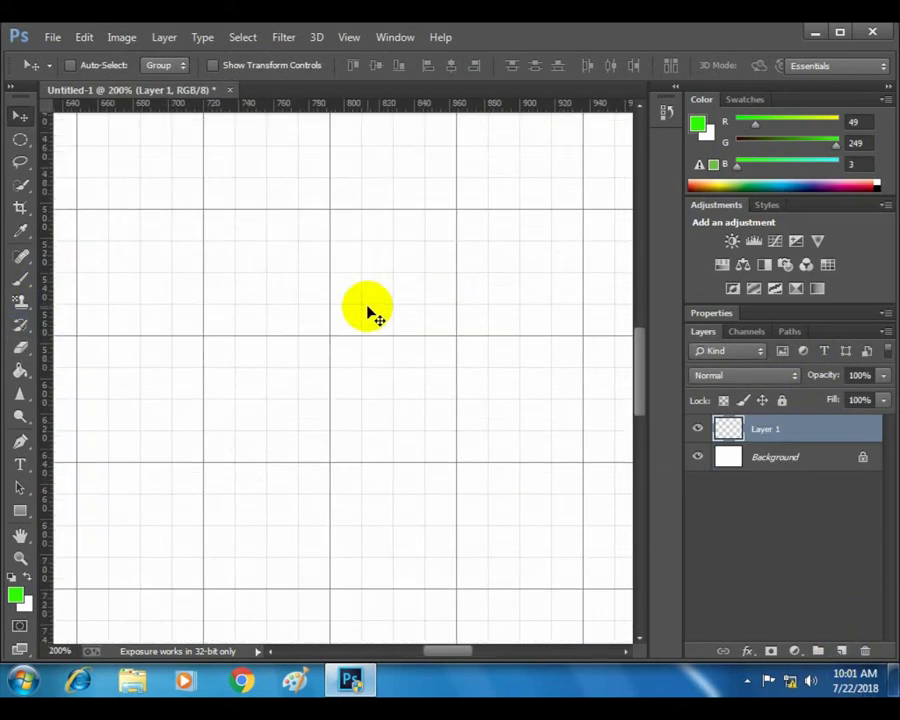
click(31, 439)
click(330, 210)
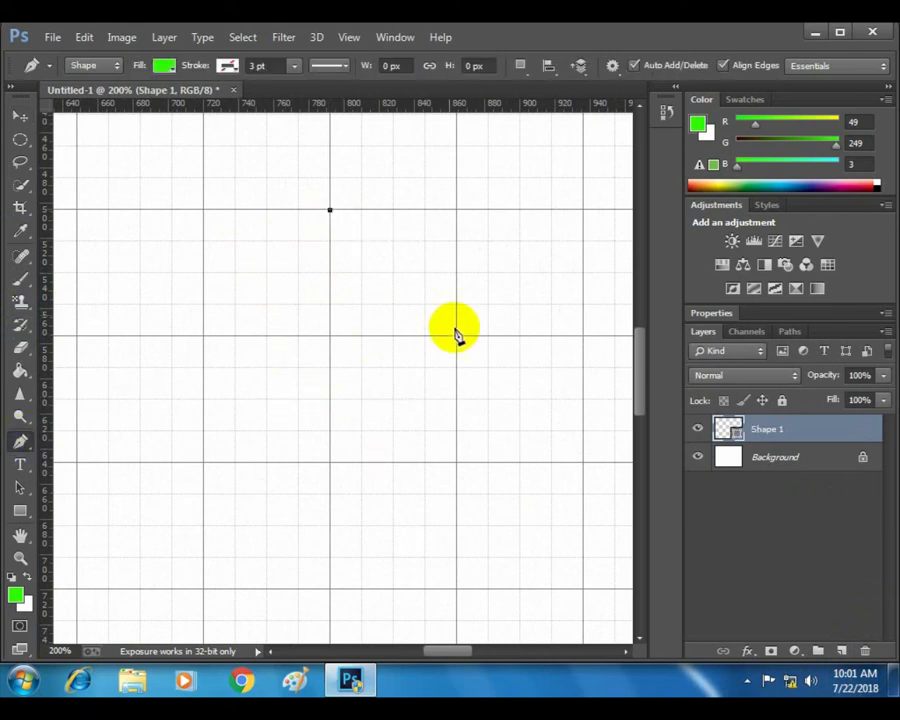
drag(457, 336, 457, 464)
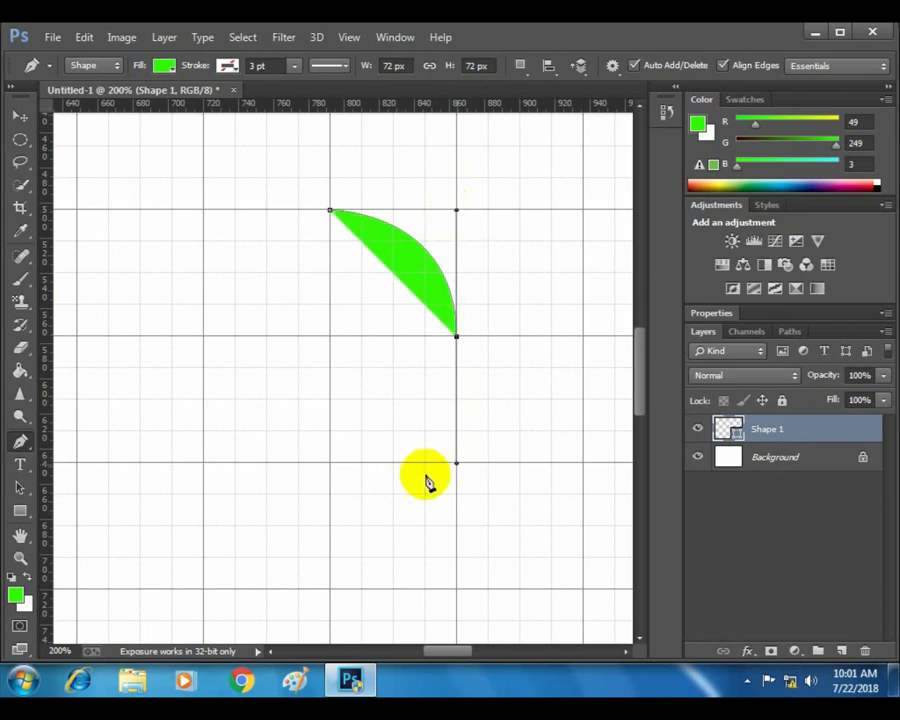
click(330, 463)
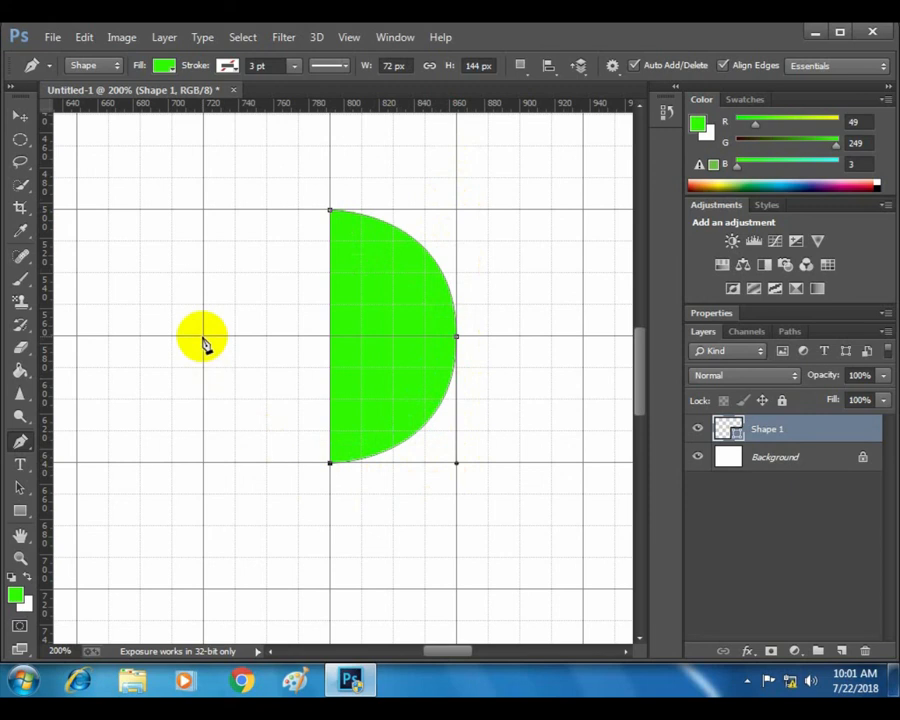
drag(203, 337, 203, 210)
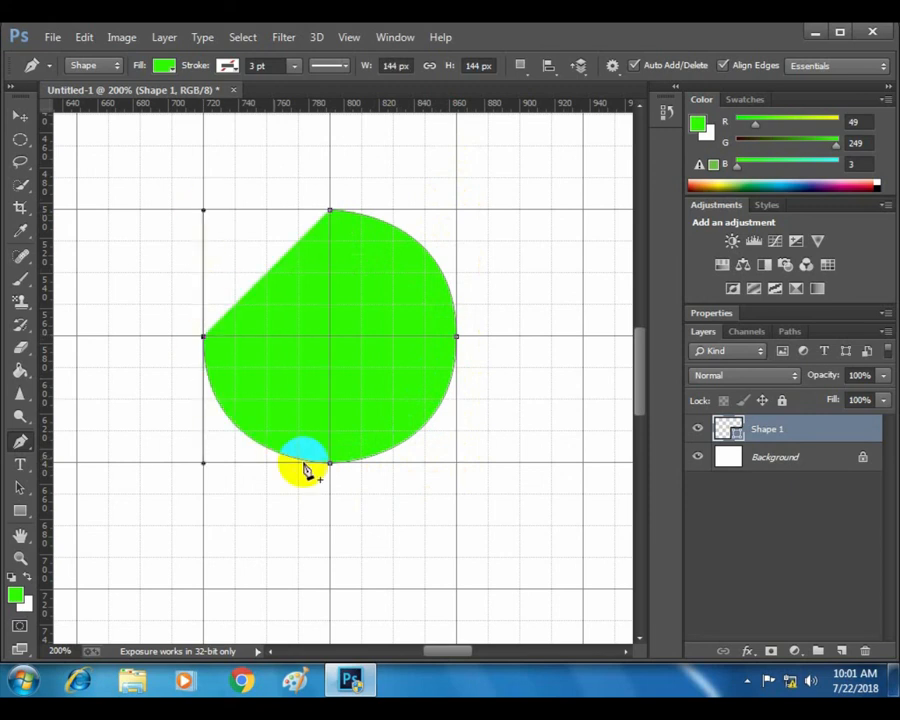
click(331, 214)
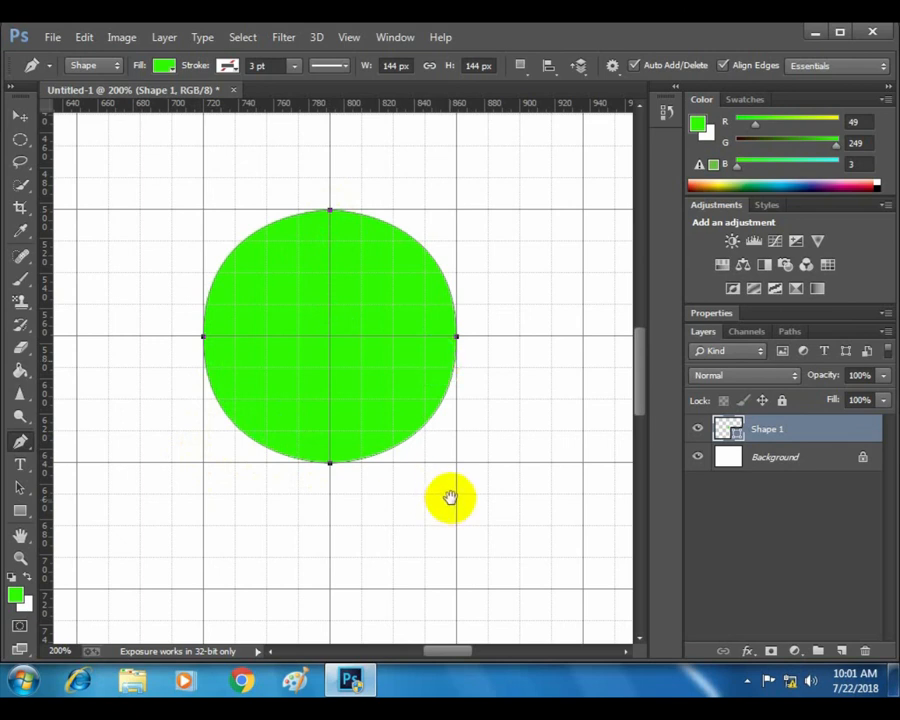
- Draw a second closed circle 144 × 144 px diagonally below and to the right of the first circle
drag(448, 492, 344, 277)
drag(378, 372, 315, 372)
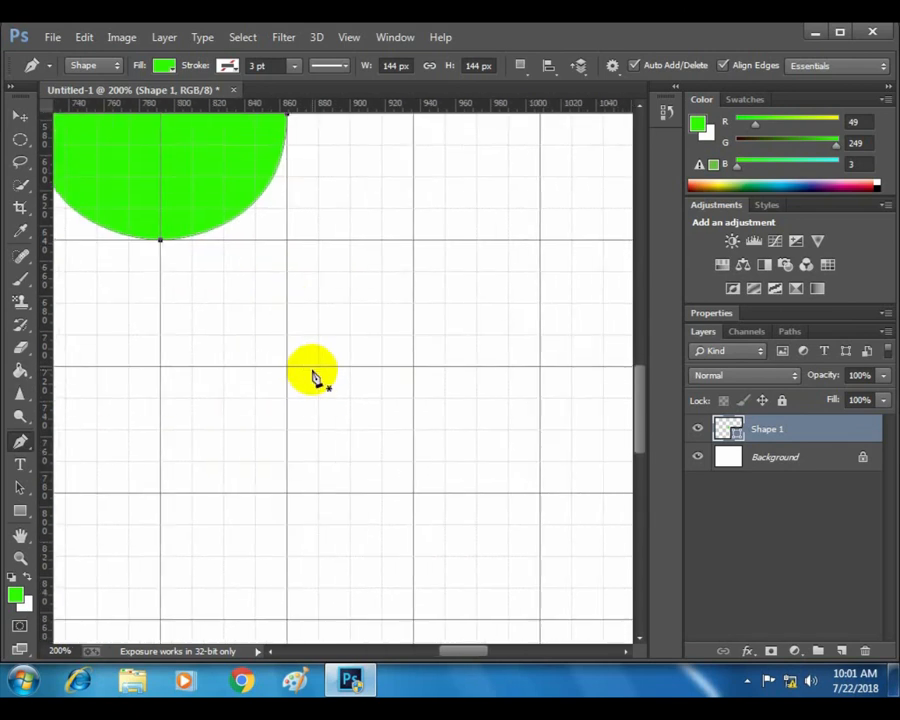
drag(413, 243, 540, 240)
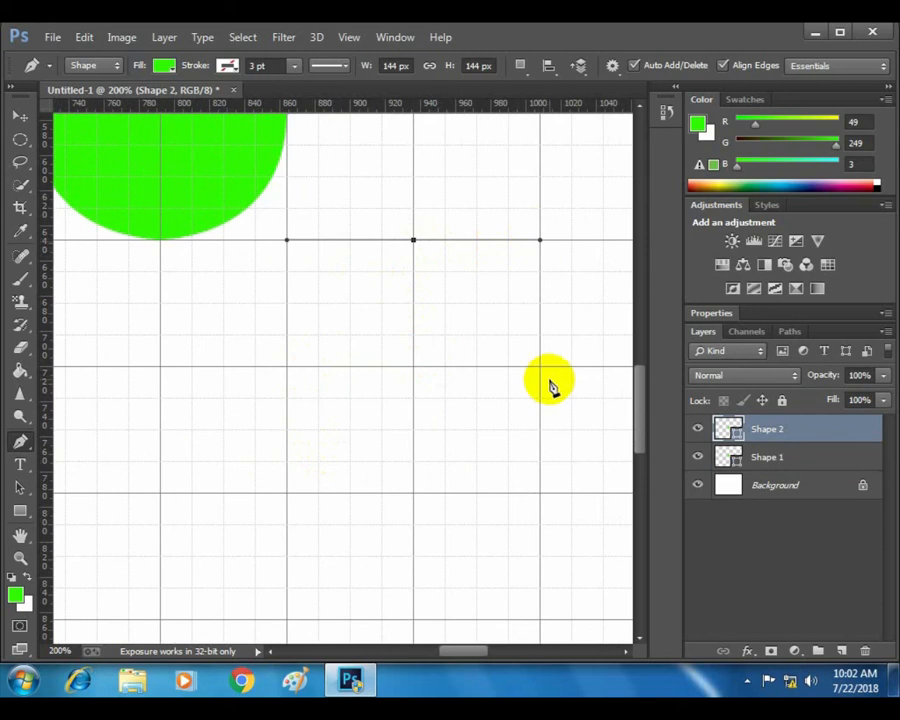
click(540, 366)
drag(414, 493, 287, 492)
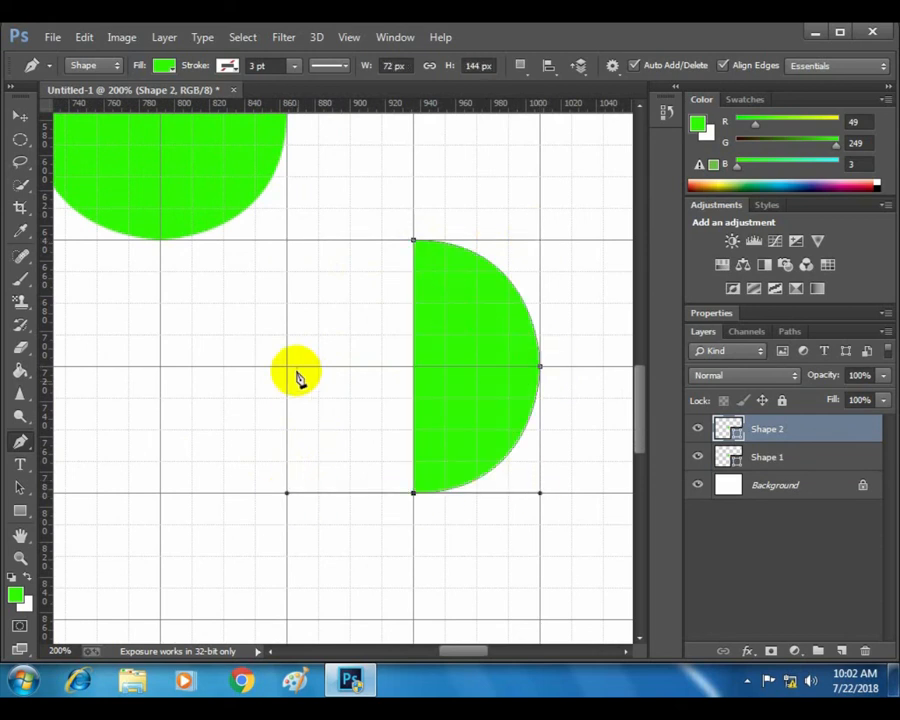
click(288, 370)
click(415, 242)
drag(414, 243, 484, 243)
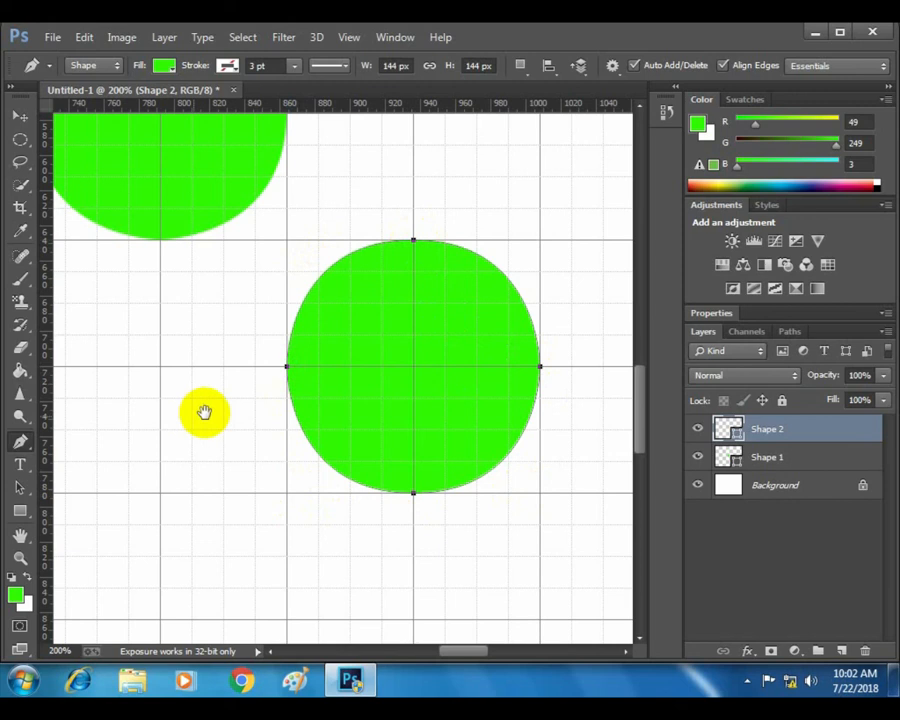
- Draw a third closed circle 144 × 144 px diagonally below and to the left of the first circle
drag(204, 410, 524, 406)
drag(243, 237, 366, 233)
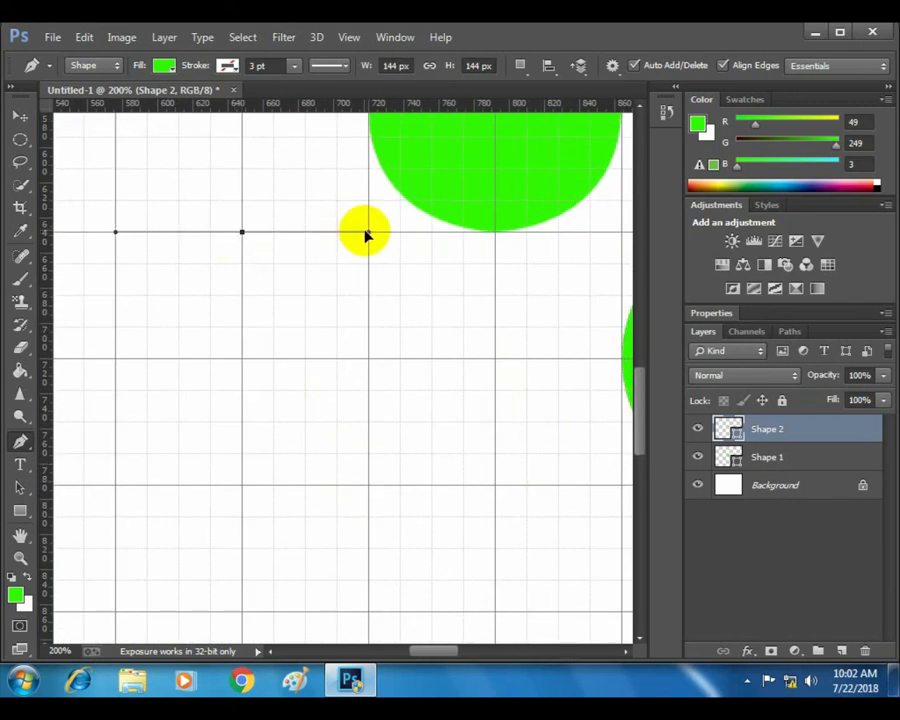
click(368, 357)
drag(243, 486, 116, 485)
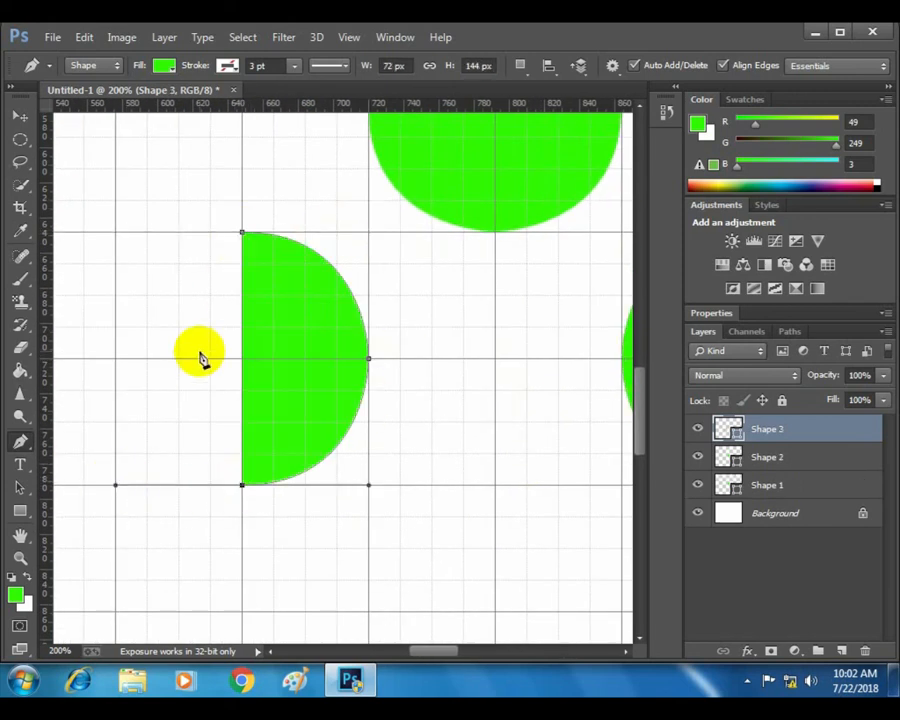
click(116, 358)
click(243, 237)
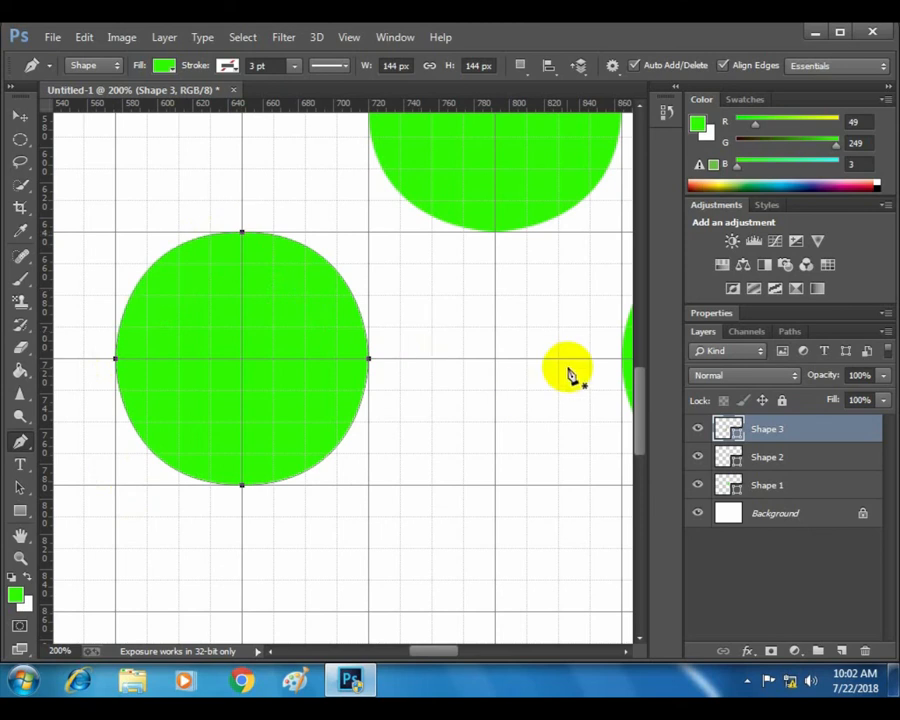
- Draw a tapering triangular trunk 72 × 504 px running down from the centre of the uppermost circle
scroll(569, 368, down, 1)
drag(526, 390, 428, 403)
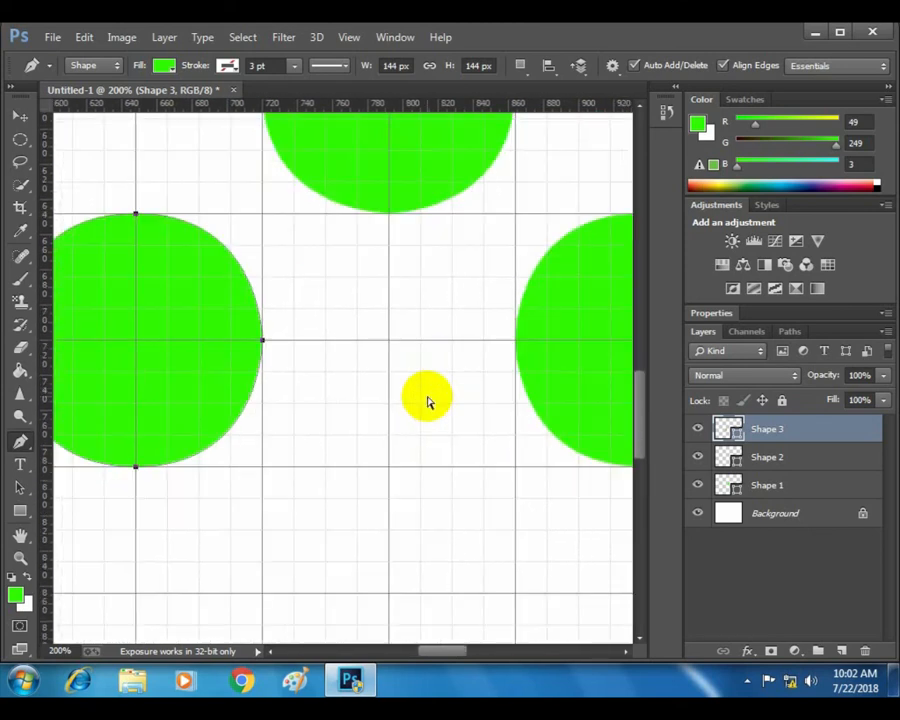
key(ctrl+0)
key(ctrl+minus)
key(ctrl+plus)
key(ctrl+plus)
key(ctrl+plus)
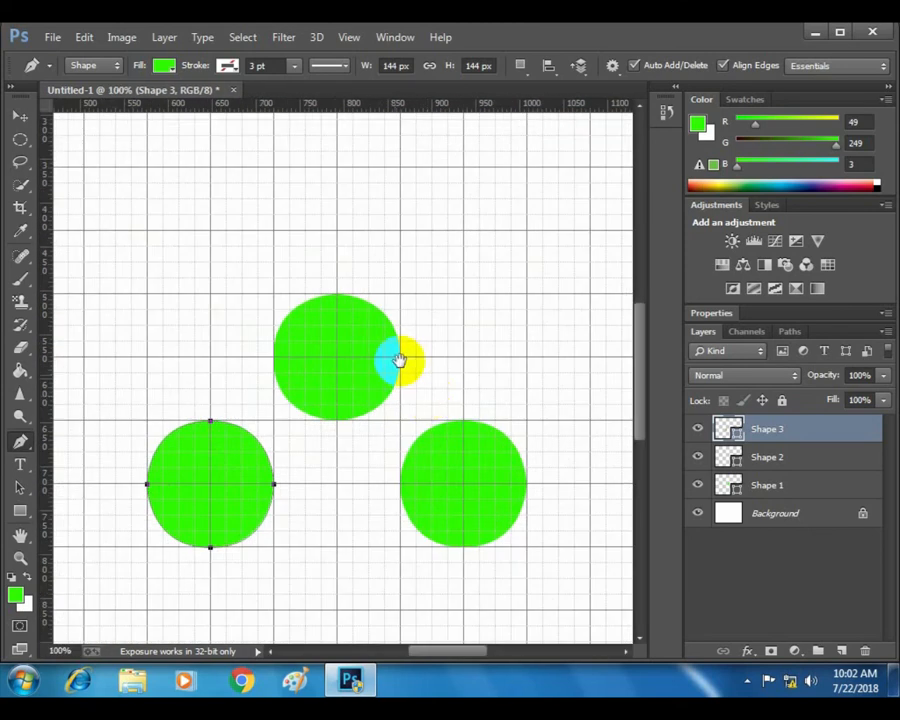
drag(399, 360, 418, 194)
click(354, 170)
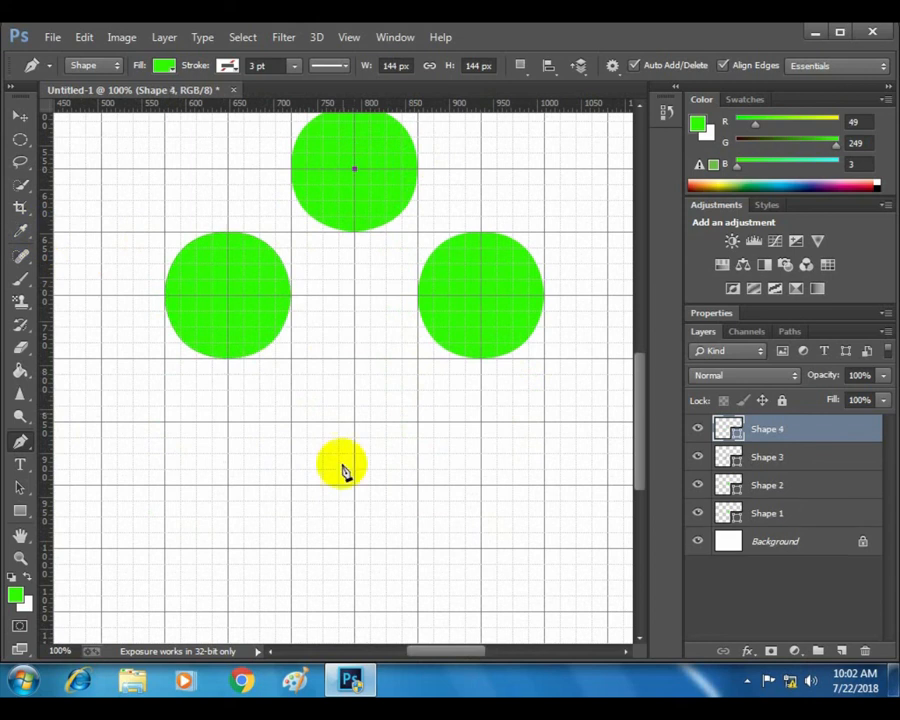
click(322, 612)
click(386, 611)
click(355, 171)
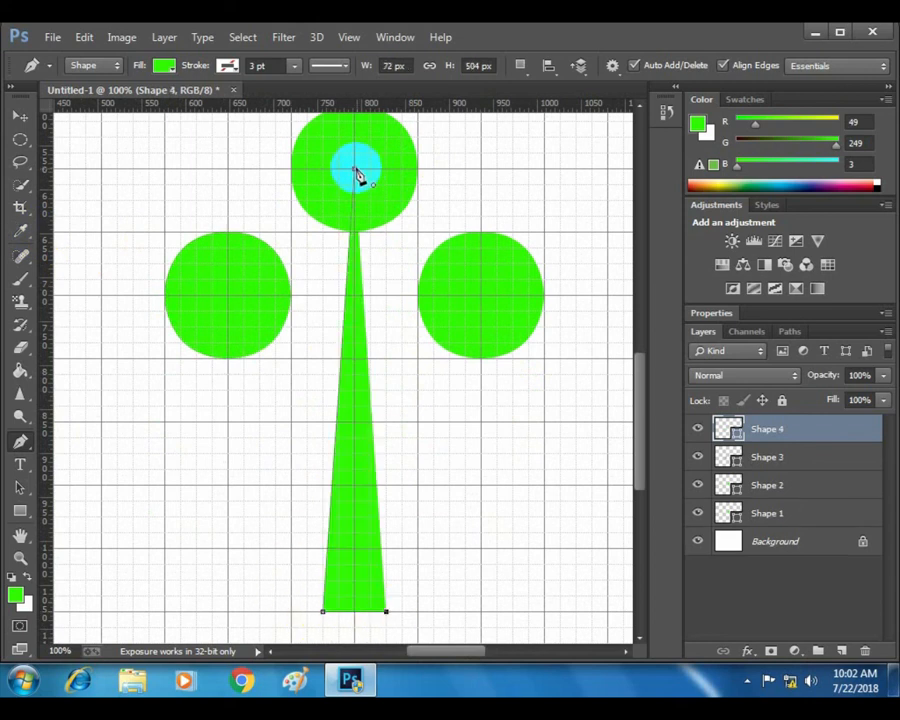
- Draw a pointed branch 144 × 288 px from the right circle's centre down to the trunk's centre line
click(481, 296)
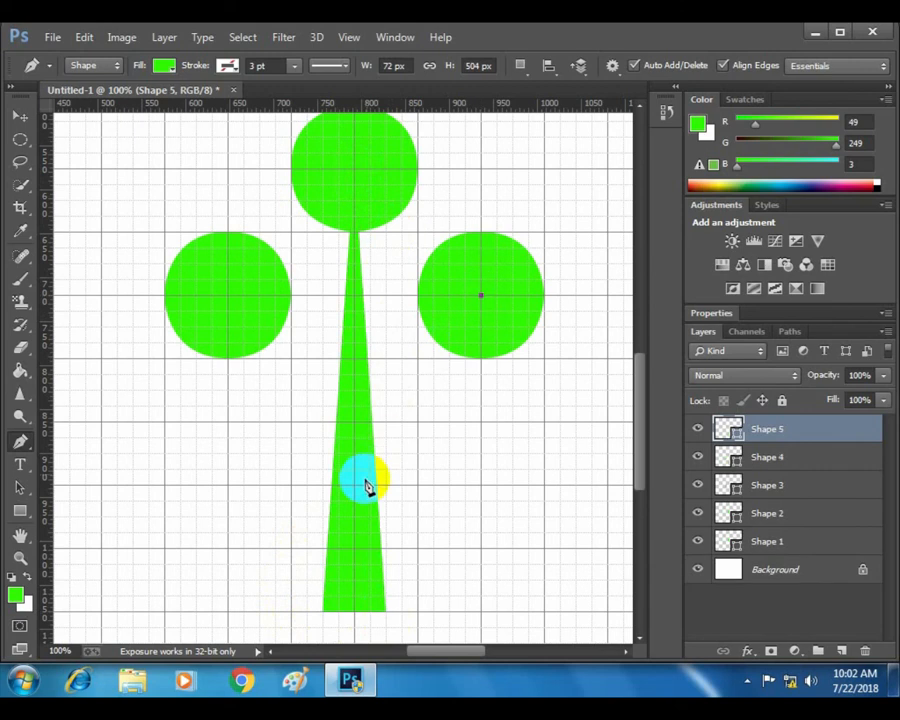
click(357, 540)
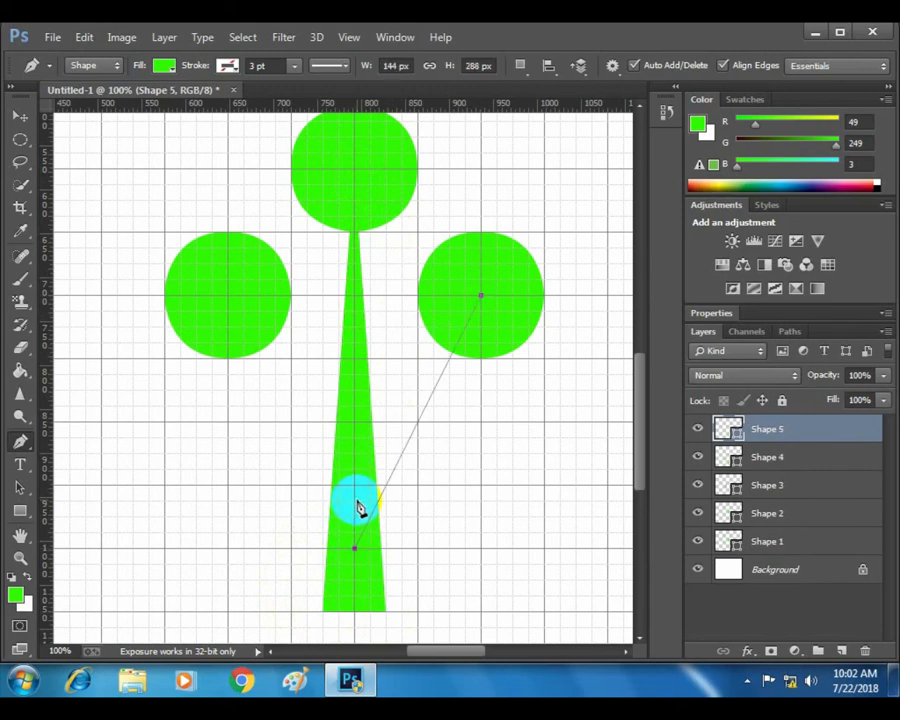
click(355, 500)
click(481, 296)
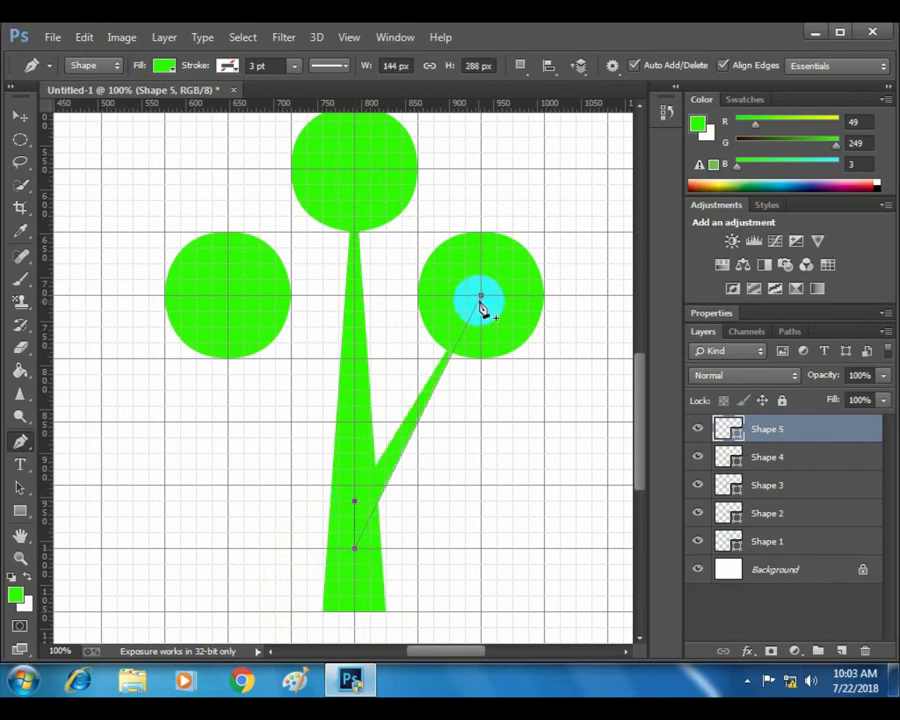
- Draw a pointed branch 144 × 144 px from the left circle's centre down to the trunk's centre line
click(228, 296)
click(355, 420)
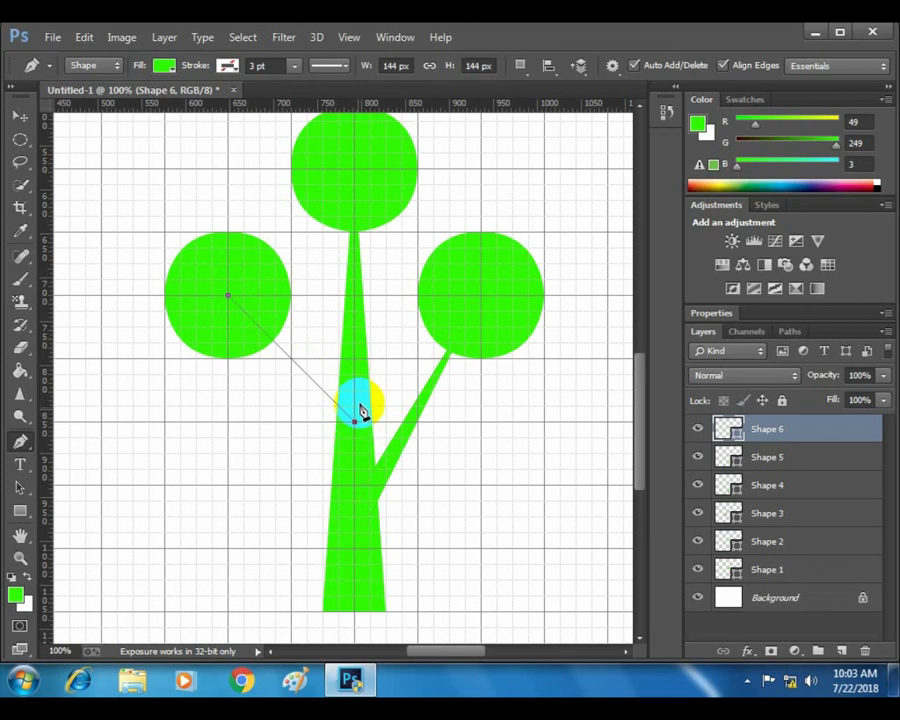
click(355, 390)
click(228, 296)
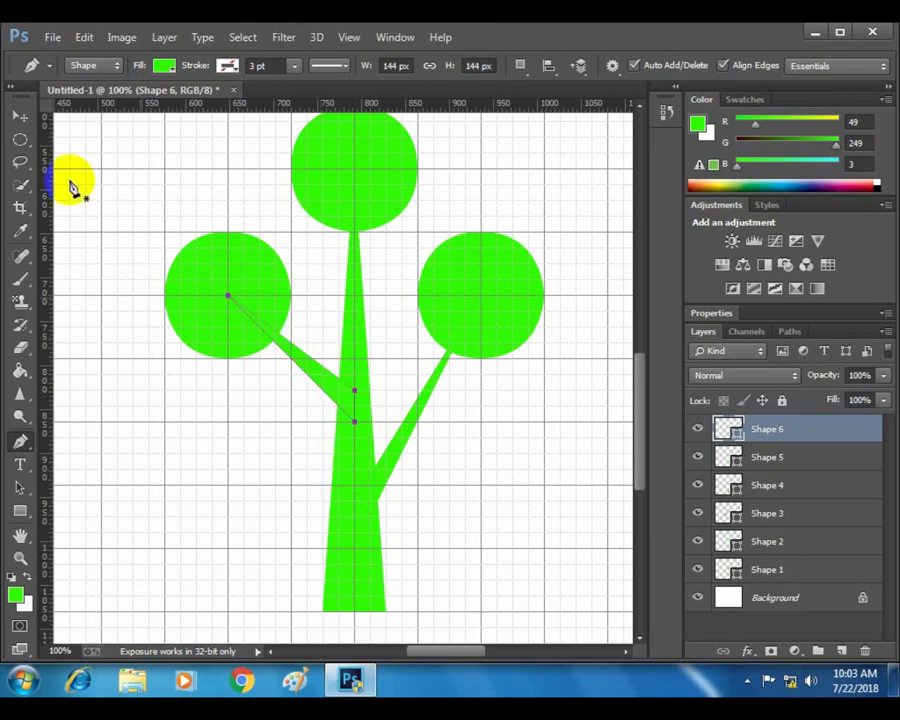
- Select all six tree shape layers and scale the tree down with Free Transform
click(20, 116)
click(20, 441)
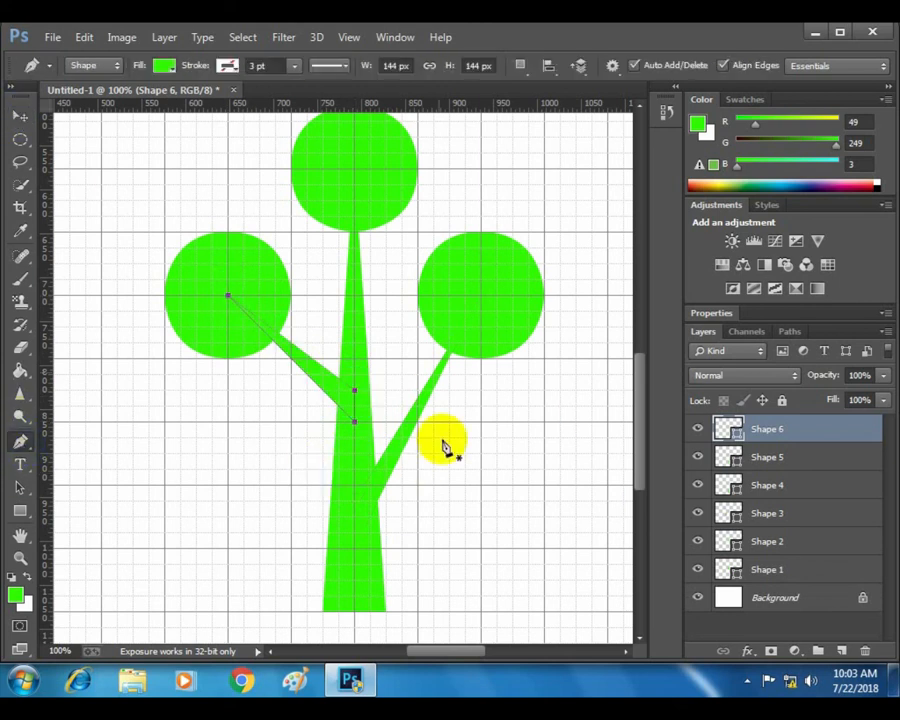
click(767, 569)
shift+click(770, 430)
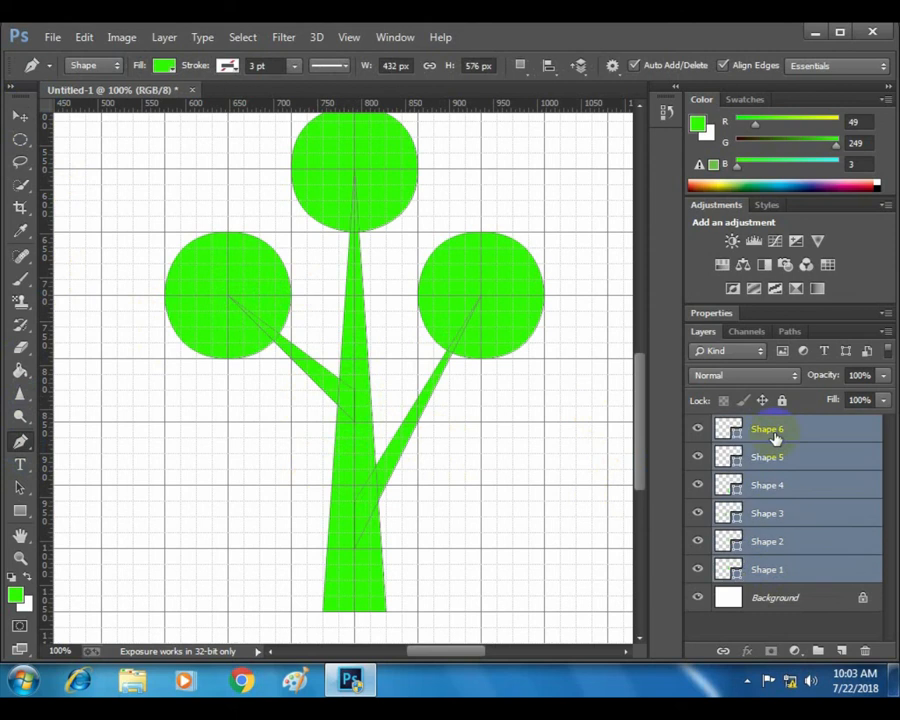
key(ctrl+minus)
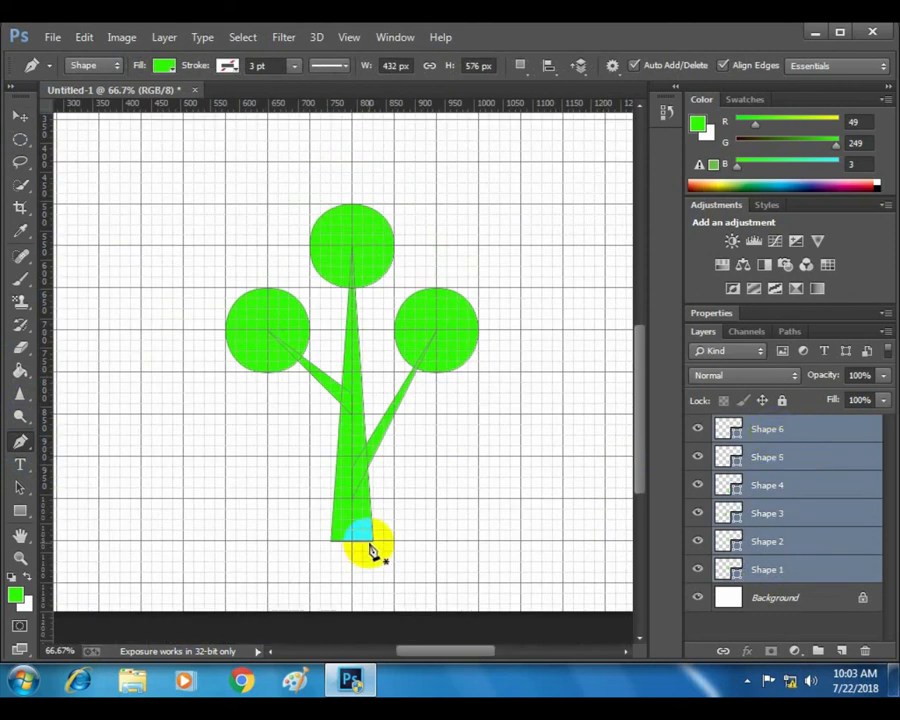
key(ctrl+t)
drag(479, 540, 381, 411)
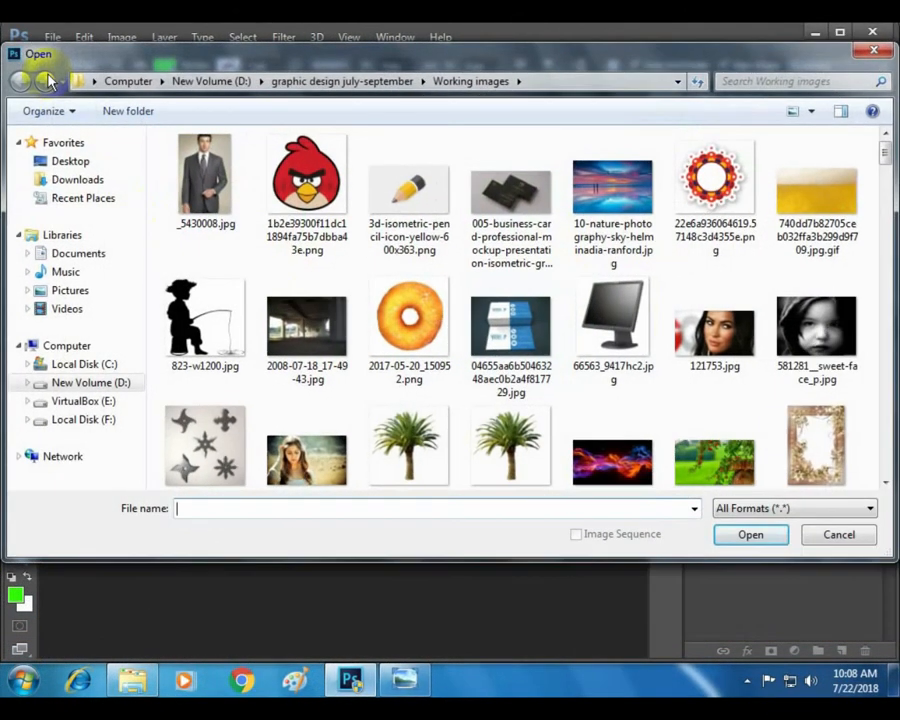
- Open drawing_with_the_pen.jpg from the pen tools folder inside 22-7-2018 and add a new empty layer
click(356, 84)
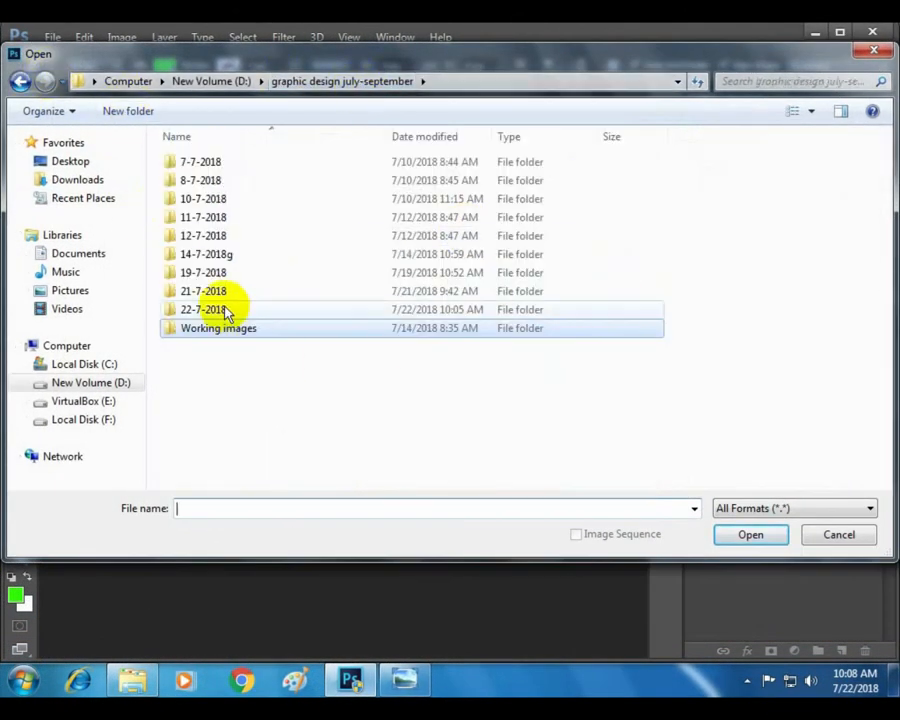
double_click(226, 307)
double_click(221, 203)
click(211, 155)
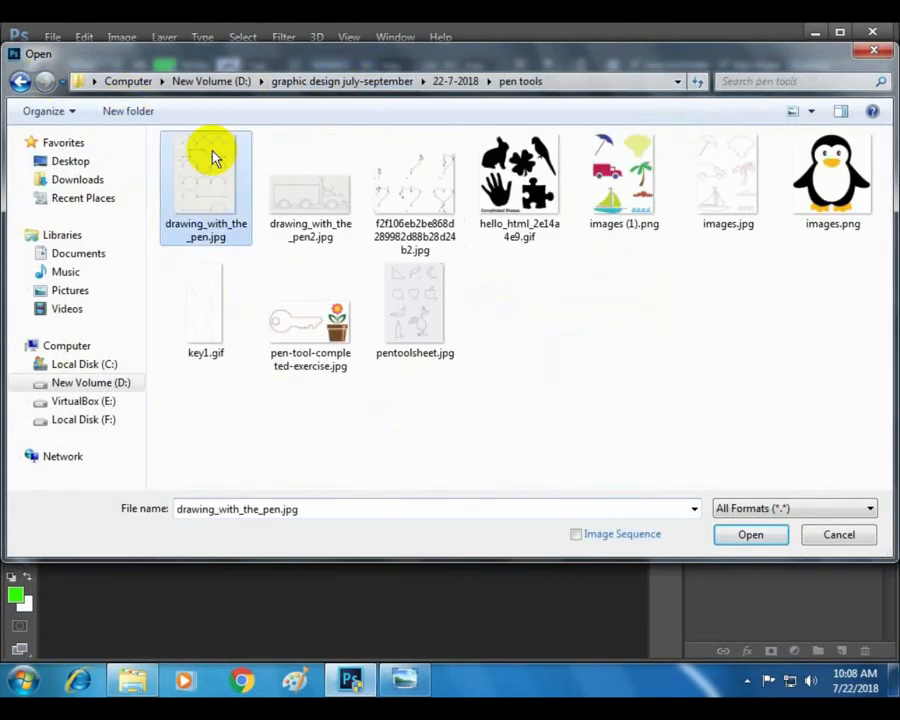
double_click(211, 155)
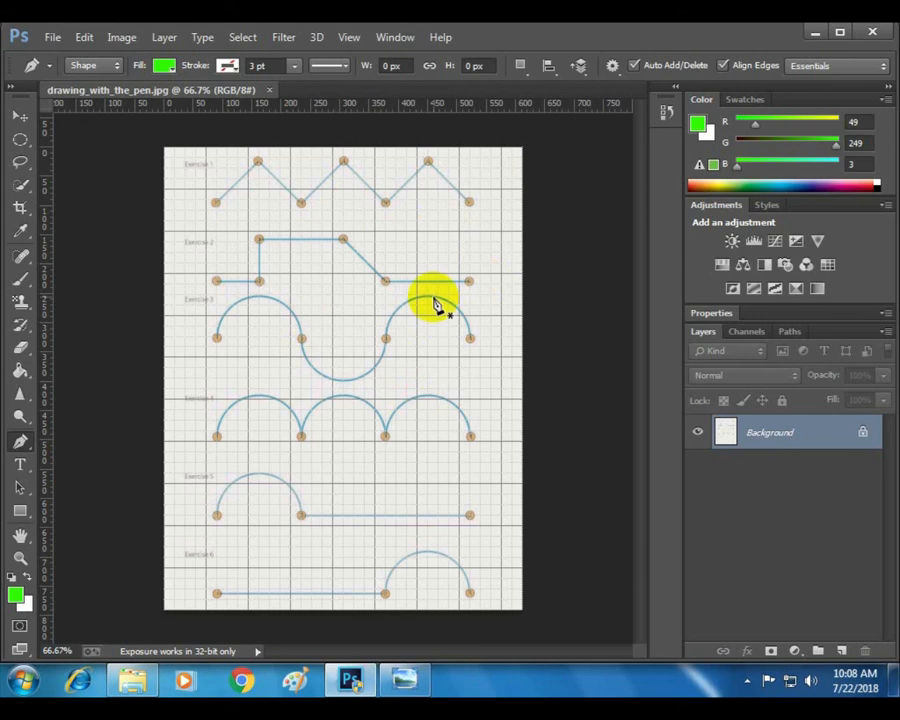
click(843, 651)
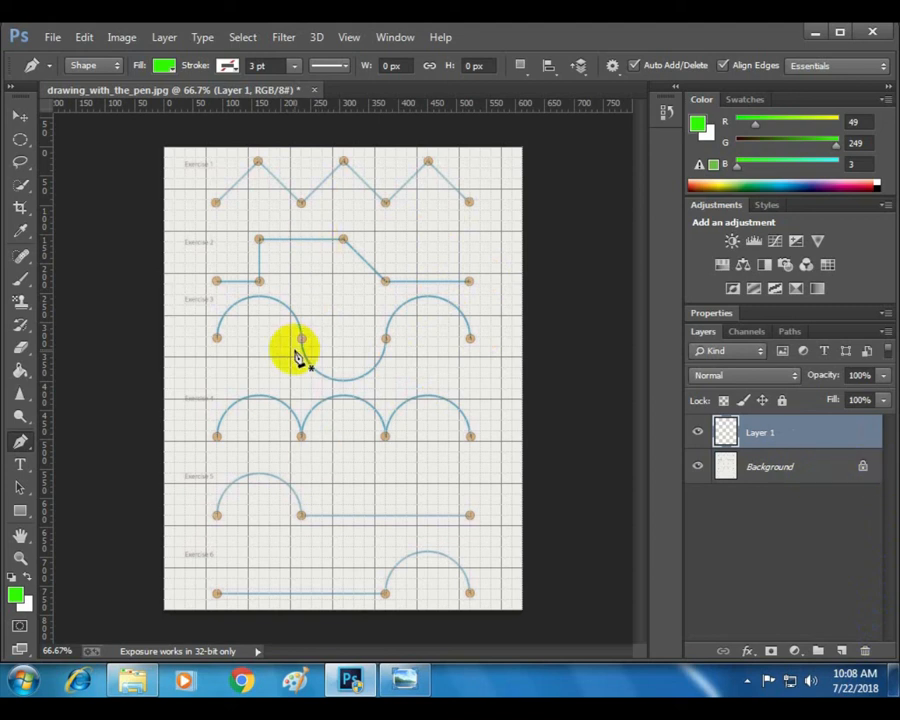
- Trace the Exercise 1 zigzag through its seven numbered points as a closed green shape about 432 × 72 px
scroll(295, 355, up, 3)
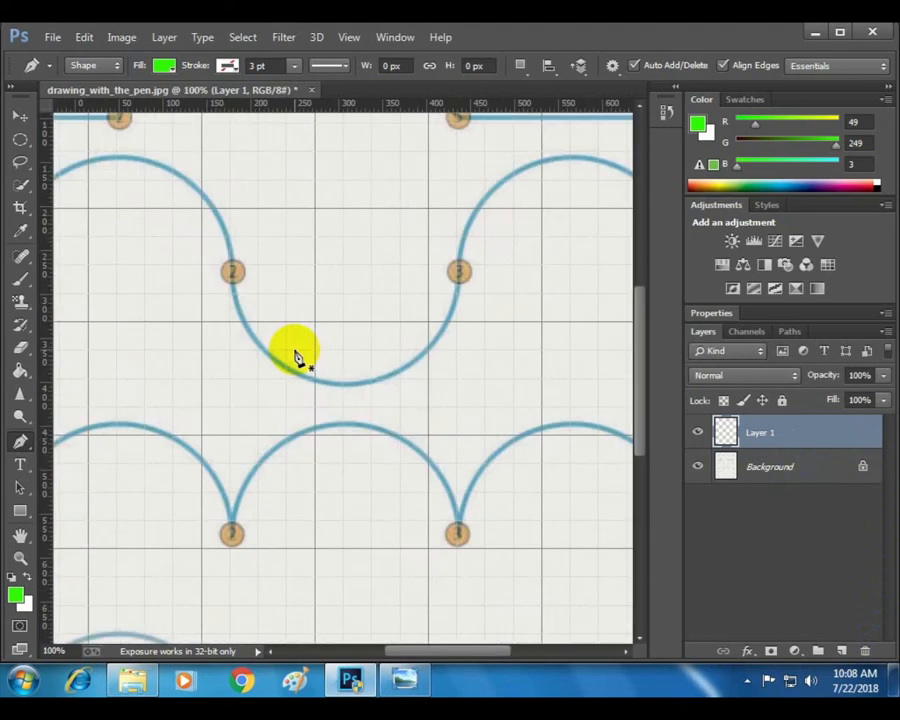
key(ctrl+0)
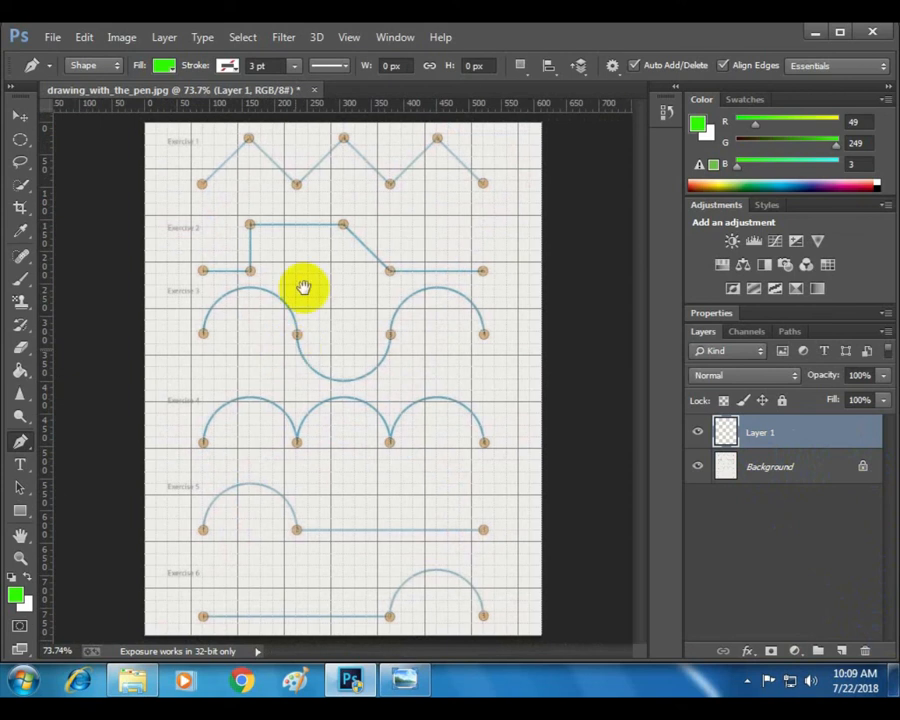
key(ctrl+plus)
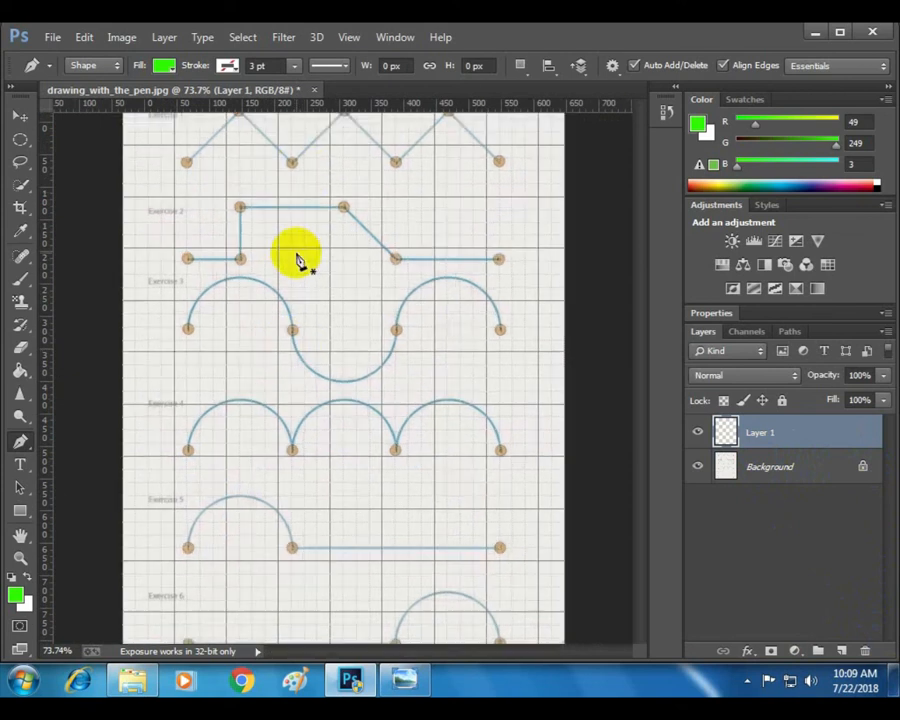
scroll(305, 375, up, 4)
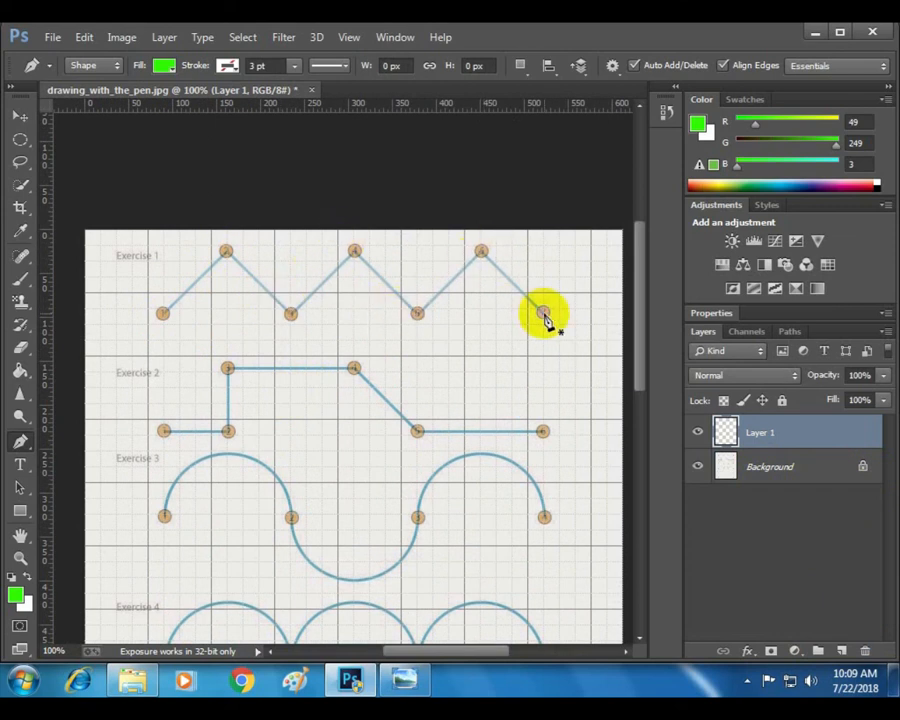
click(163, 314)
click(227, 253)
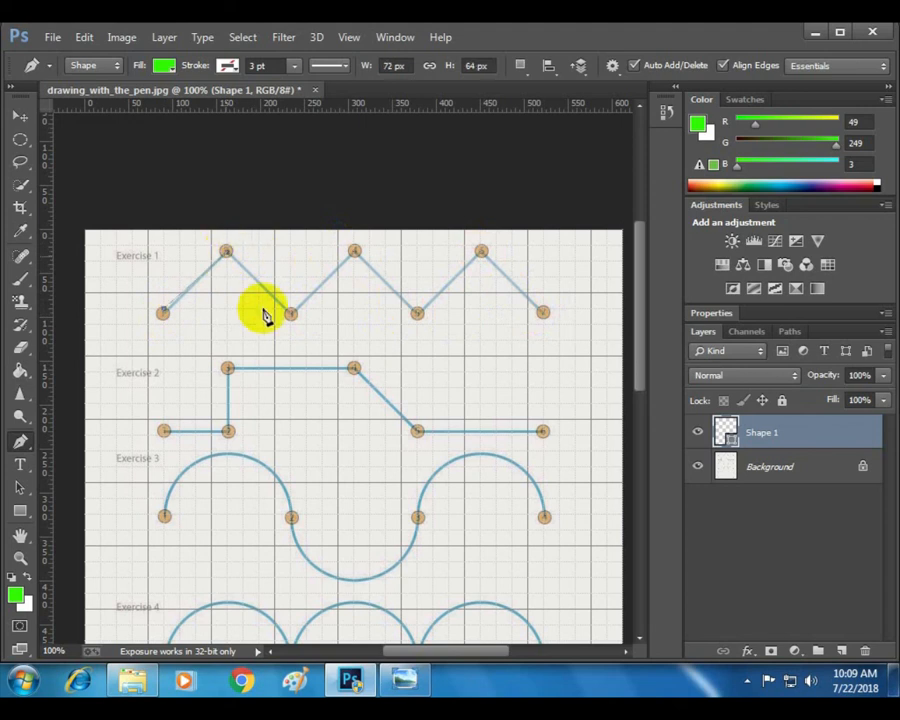
click(291, 314)
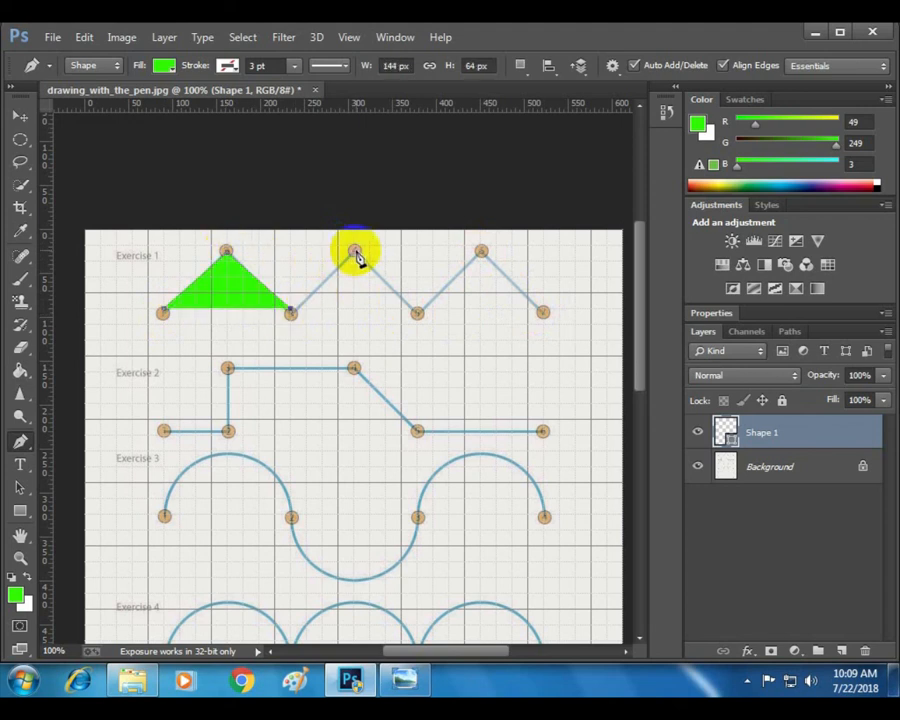
click(355, 252)
click(418, 315)
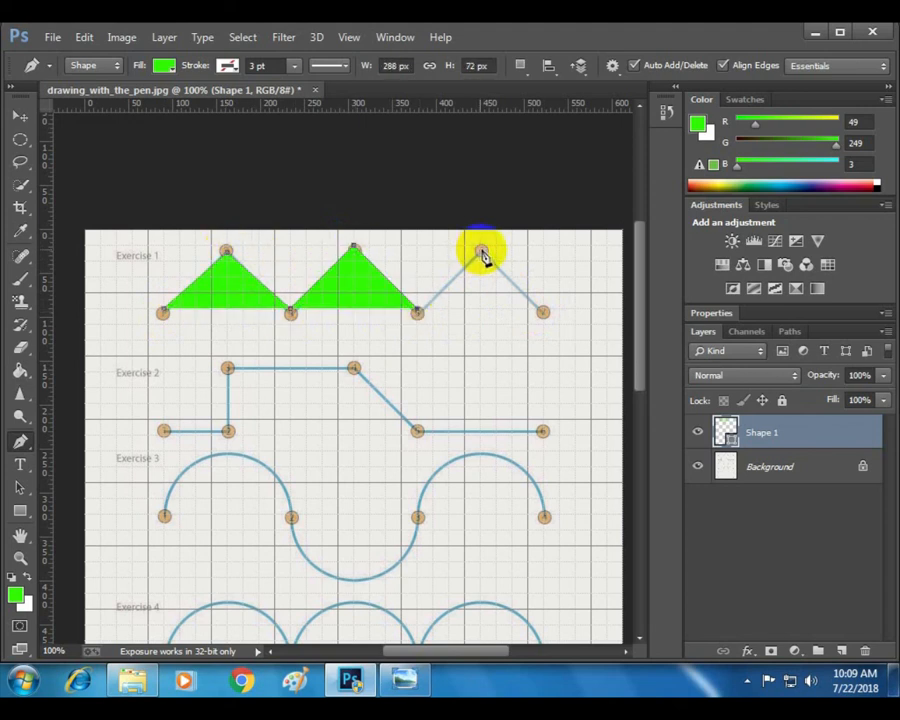
click(481, 251)
click(543, 314)
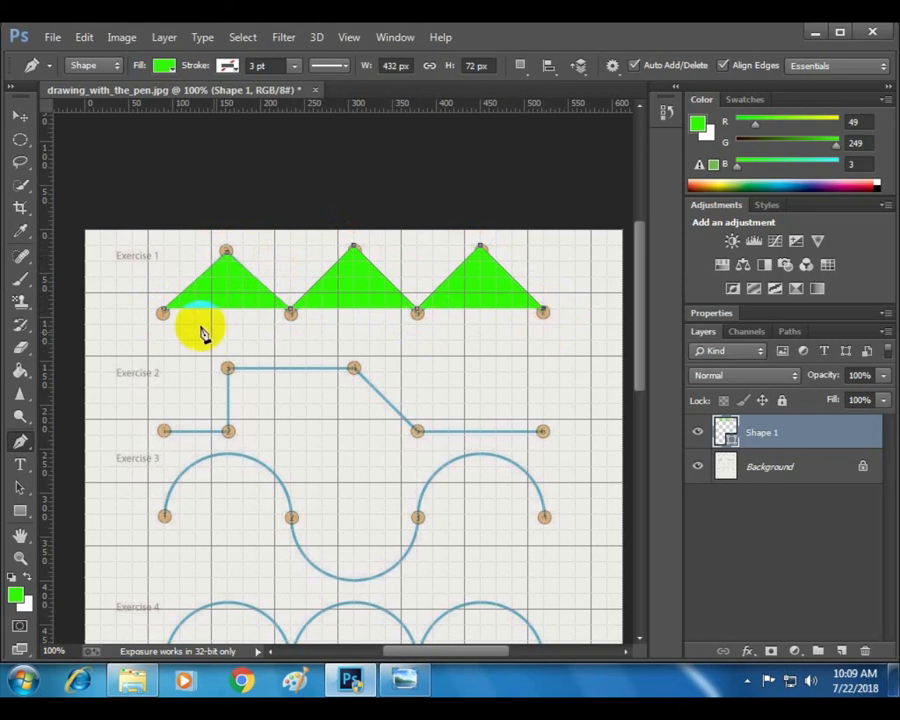
click(165, 312)
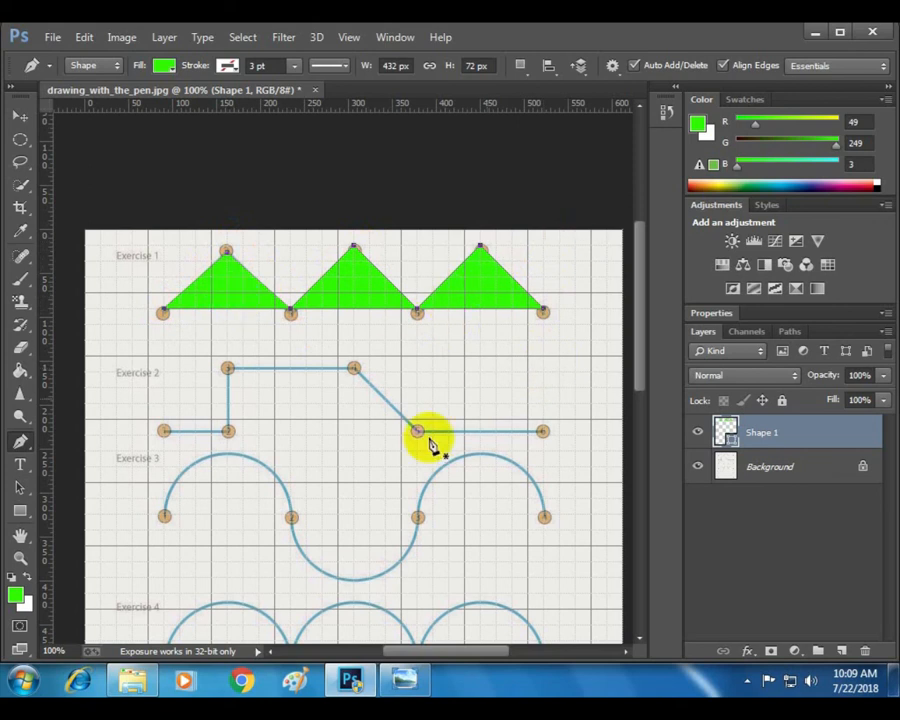
- Trace the Exercise 2 outline through its six numbered points as a closed straight-sided shape about 432 × 72 px
click(164, 432)
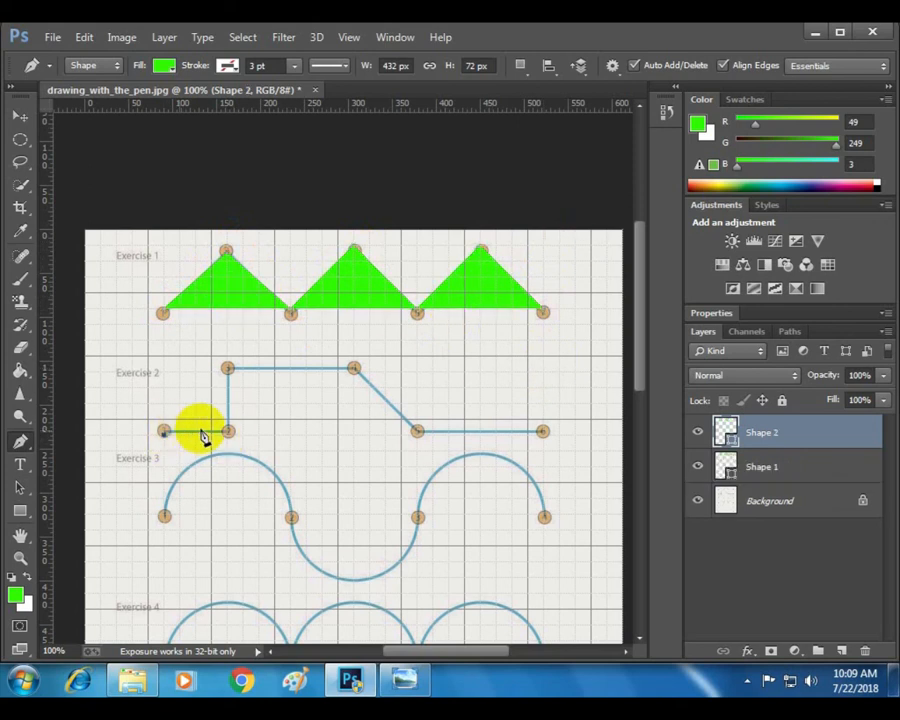
click(228, 431)
click(228, 370)
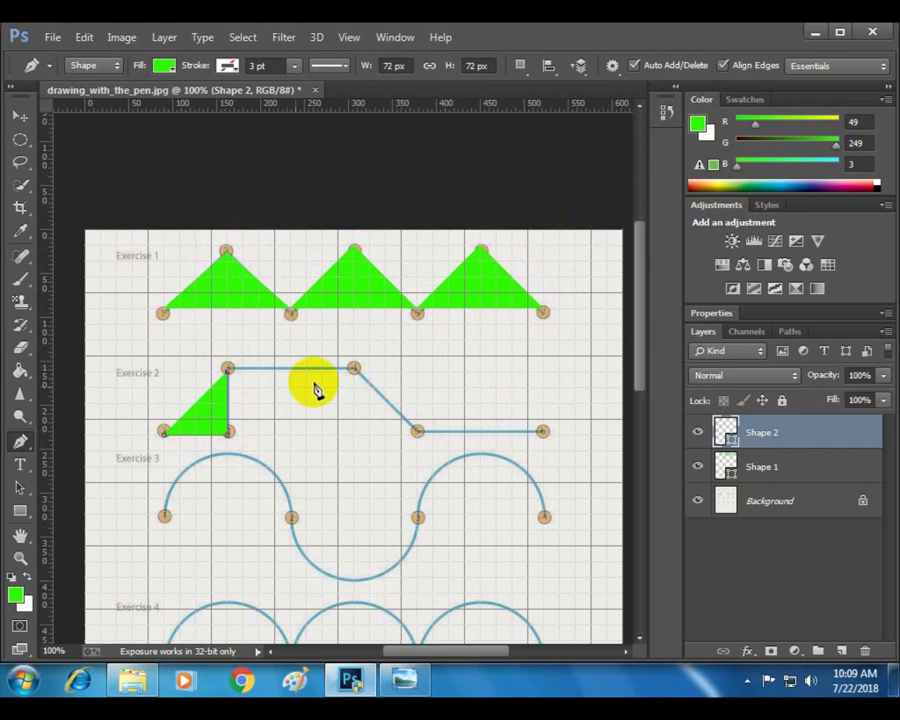
click(353, 369)
click(418, 431)
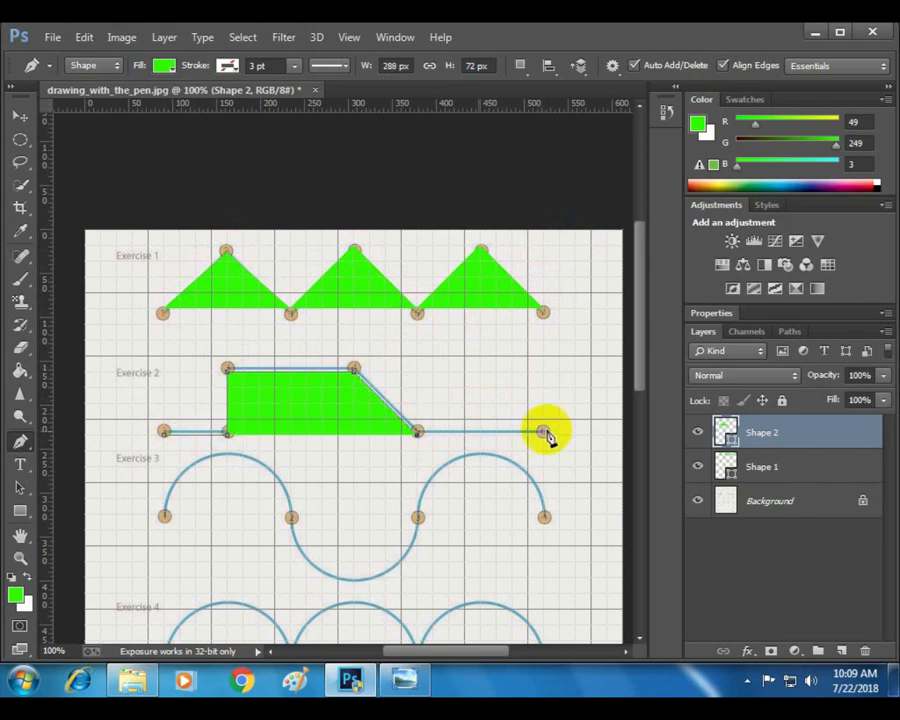
click(543, 431)
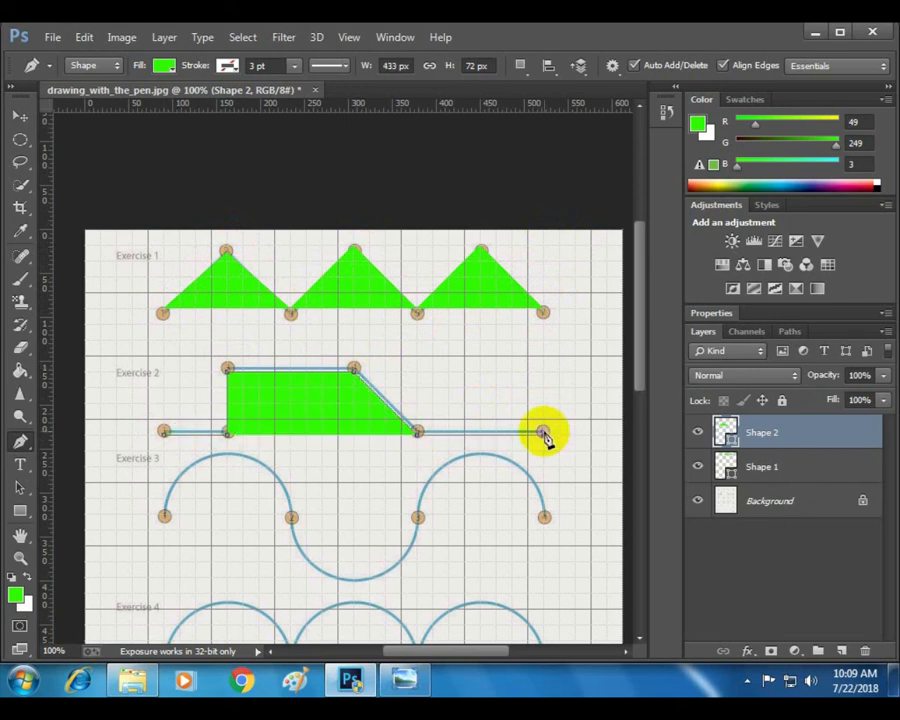
click(164, 432)
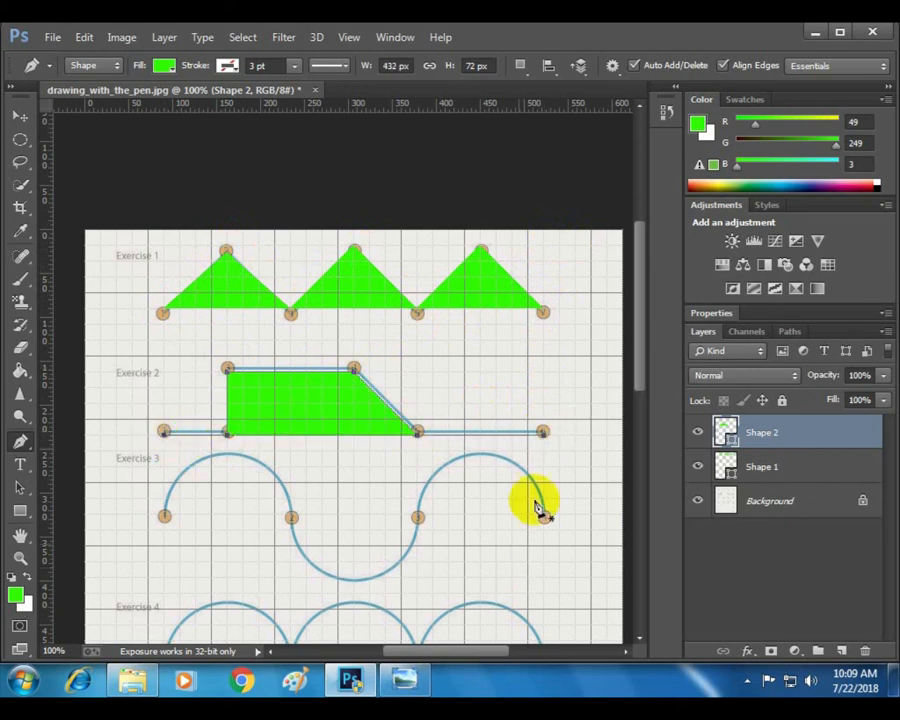
- Trace the first arch of Exercise 3 from point 1 over a peak anchor to point 2, pulling a vertical direction handle downward at point 2
scroll(392, 520, down, 5)
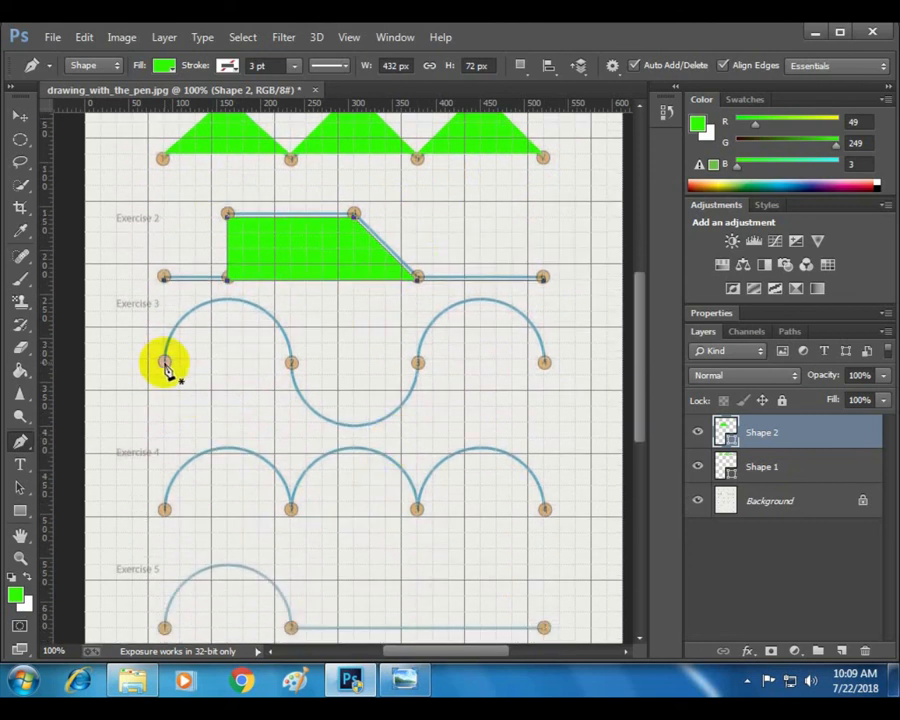
click(165, 362)
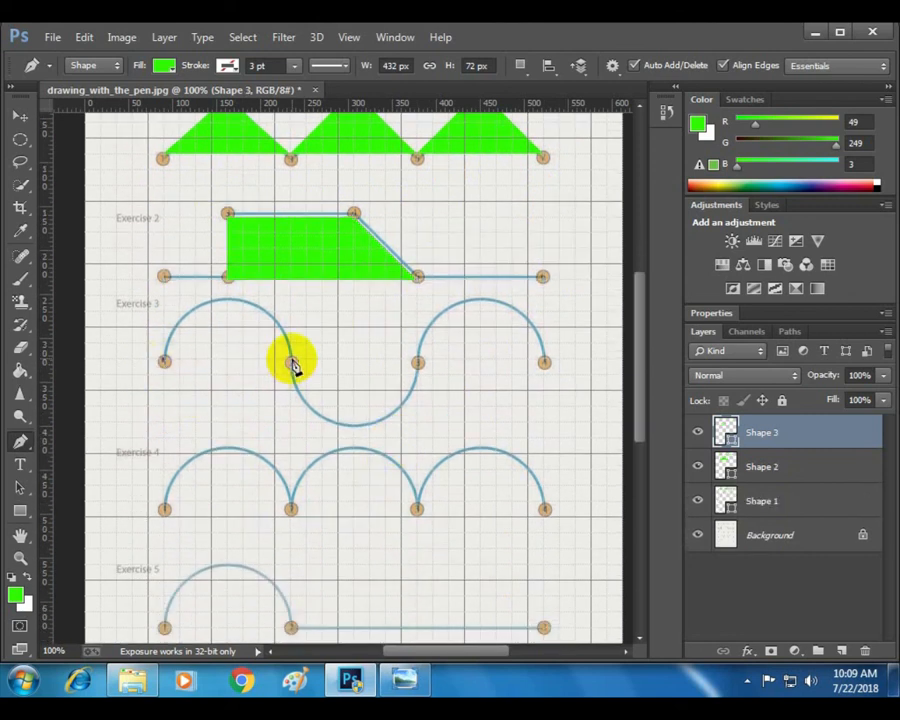
drag(291, 363, 352, 470)
key(ctrl+z)
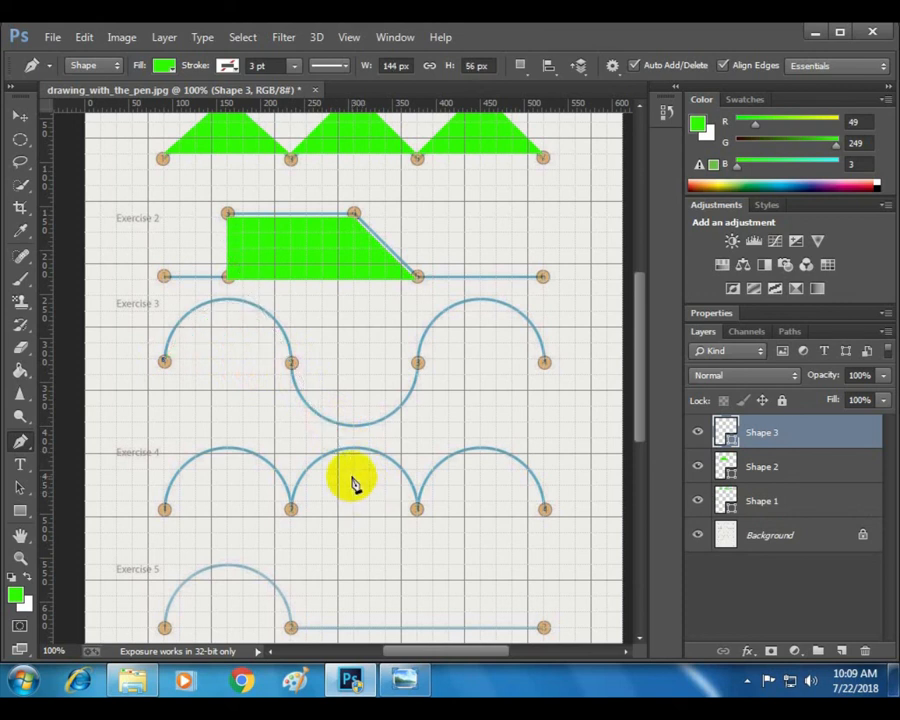
click(165, 363)
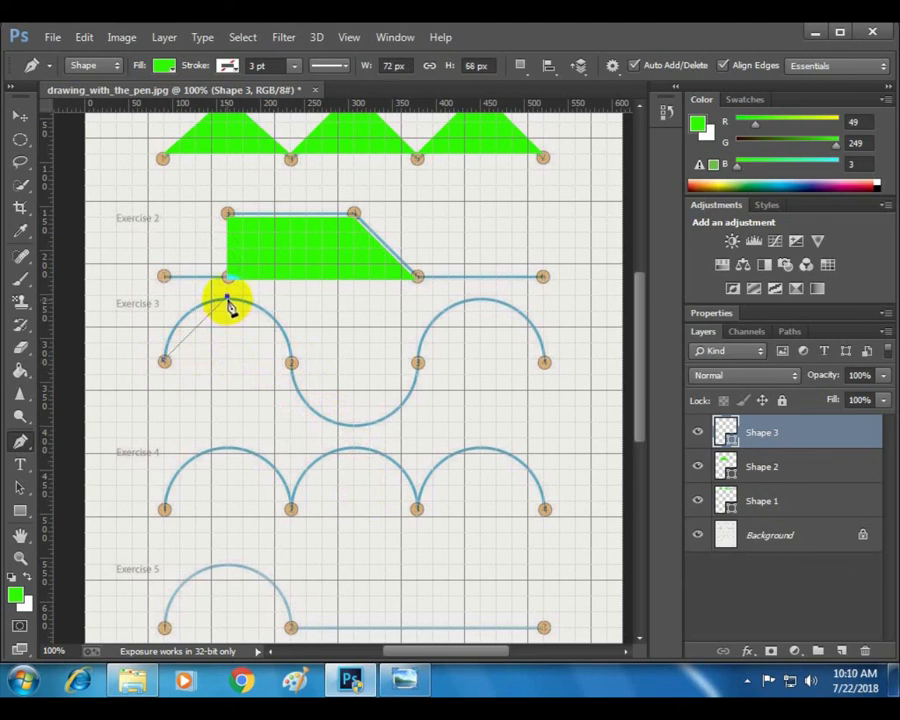
drag(228, 298, 290, 289)
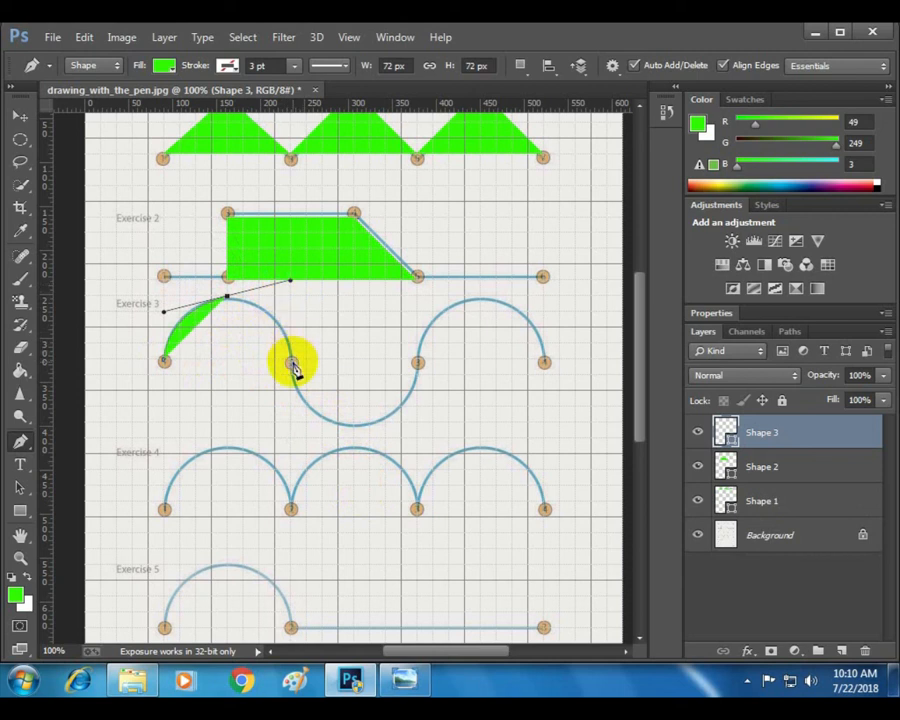
click(291, 363)
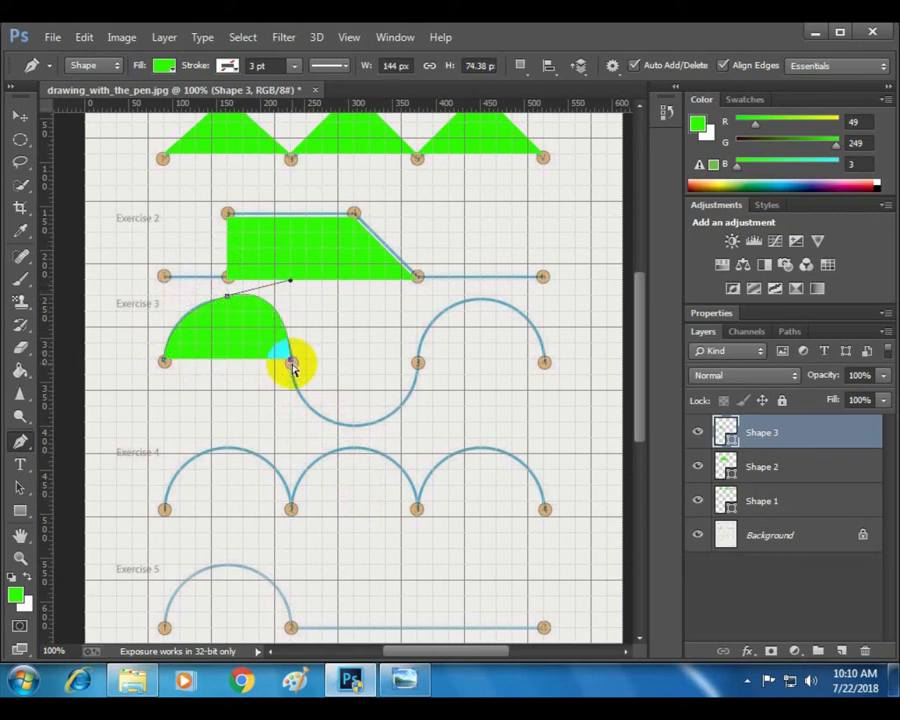
key(ctrl+z)
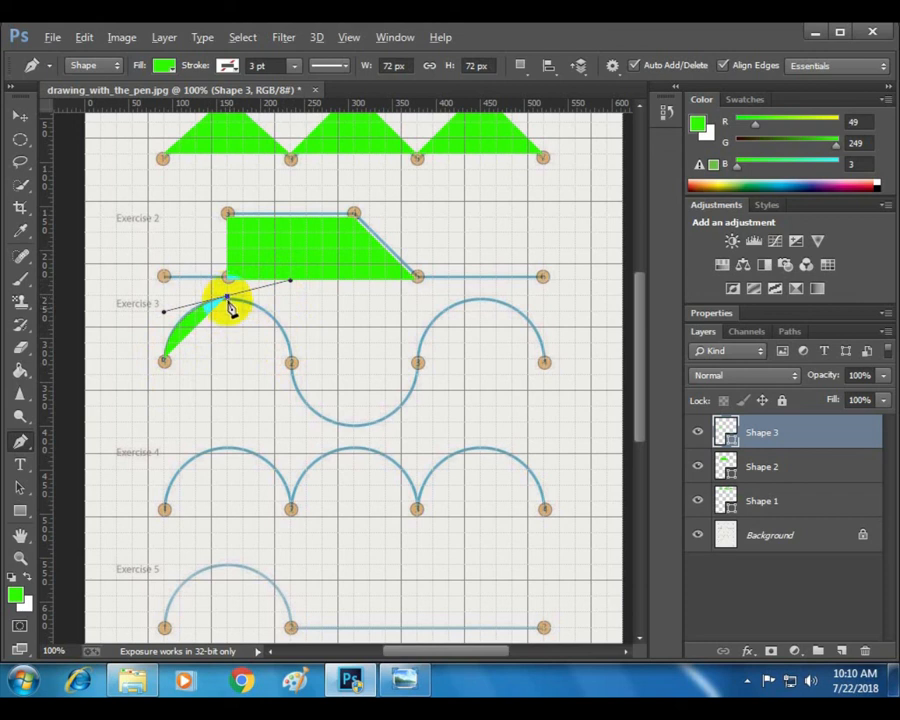
alt+click(228, 298)
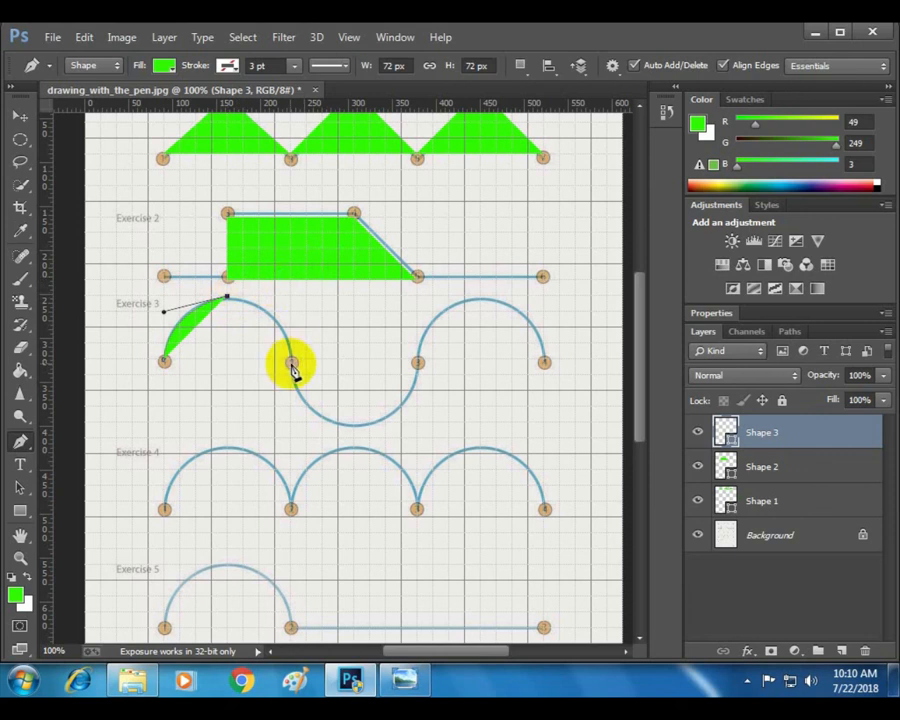
mouse_move(293, 364)
mouse_down()
mouse_move(303, 415)
mouse_move(291, 414)
mouse_up()
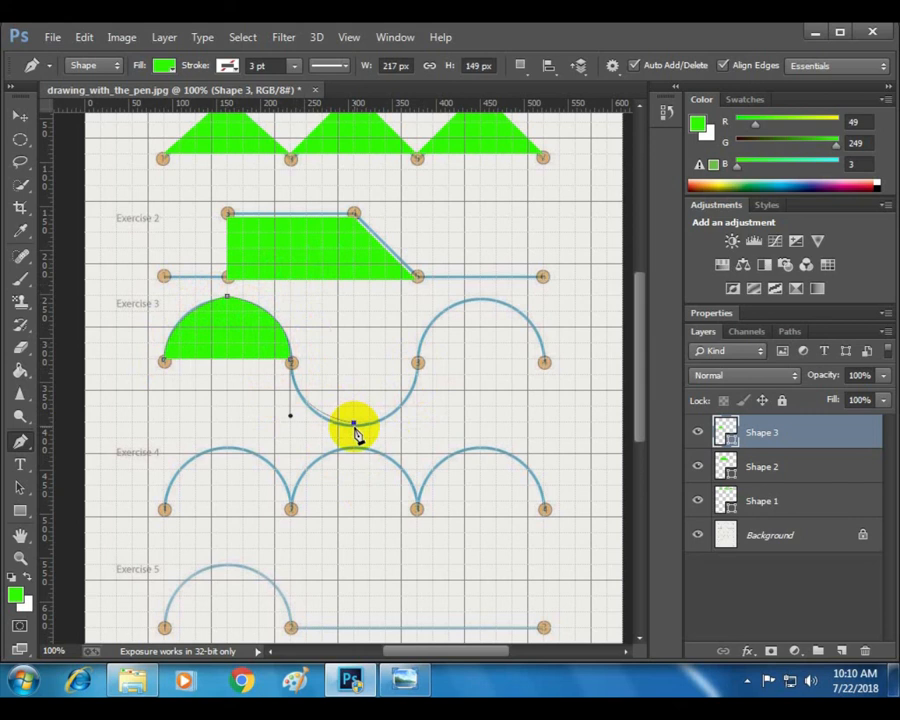
- Continue the Exercise 3 path through the inverted arch's lowest point to point 3, curving it with a vertical handle
click(355, 424)
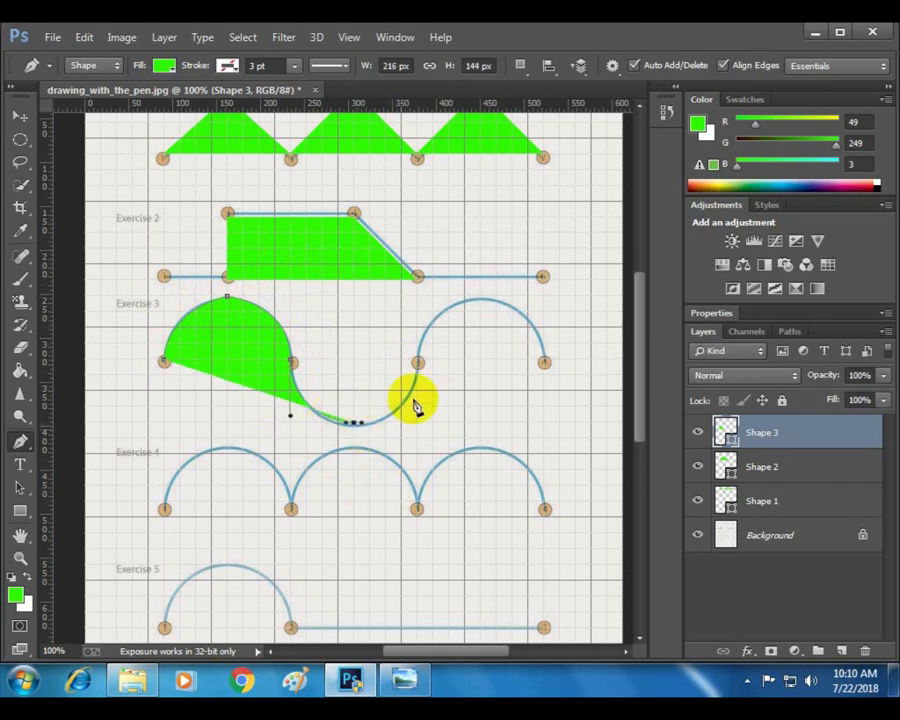
alt+click(354, 423)
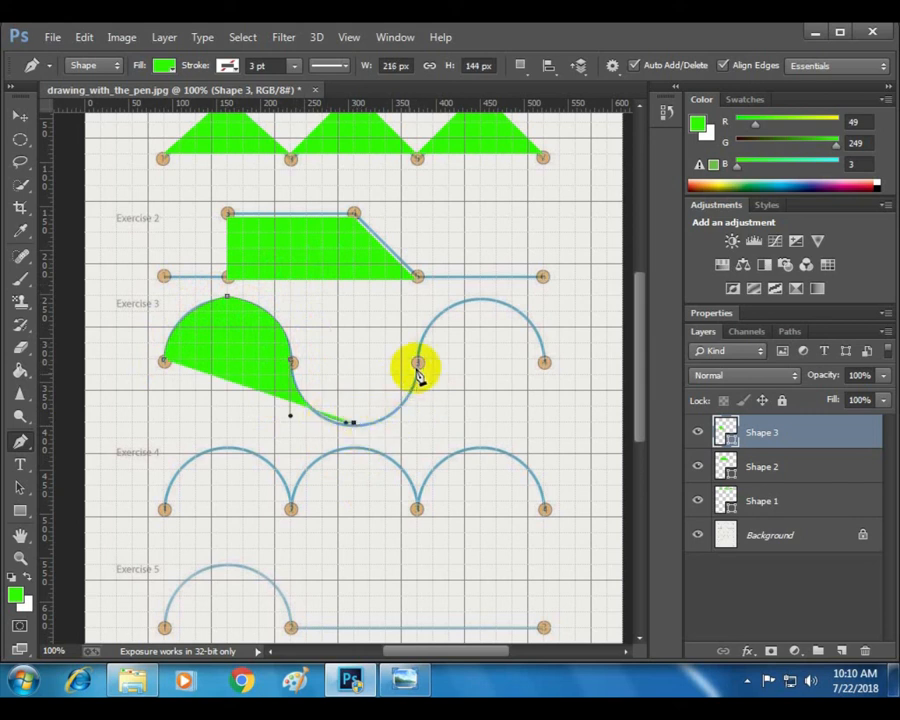
drag(418, 364, 420, 296)
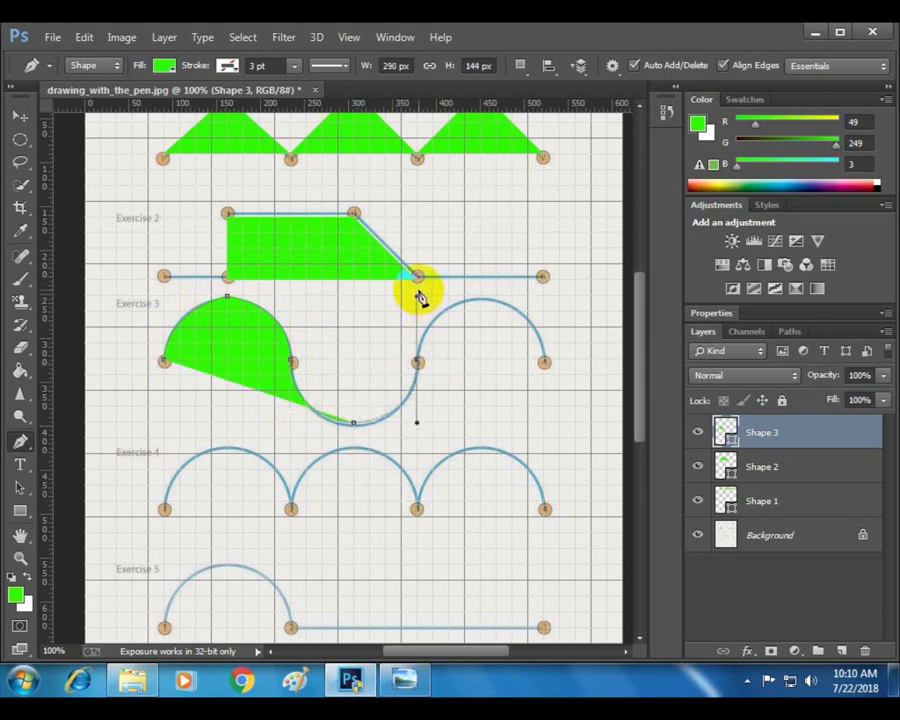
alt+click(420, 365)
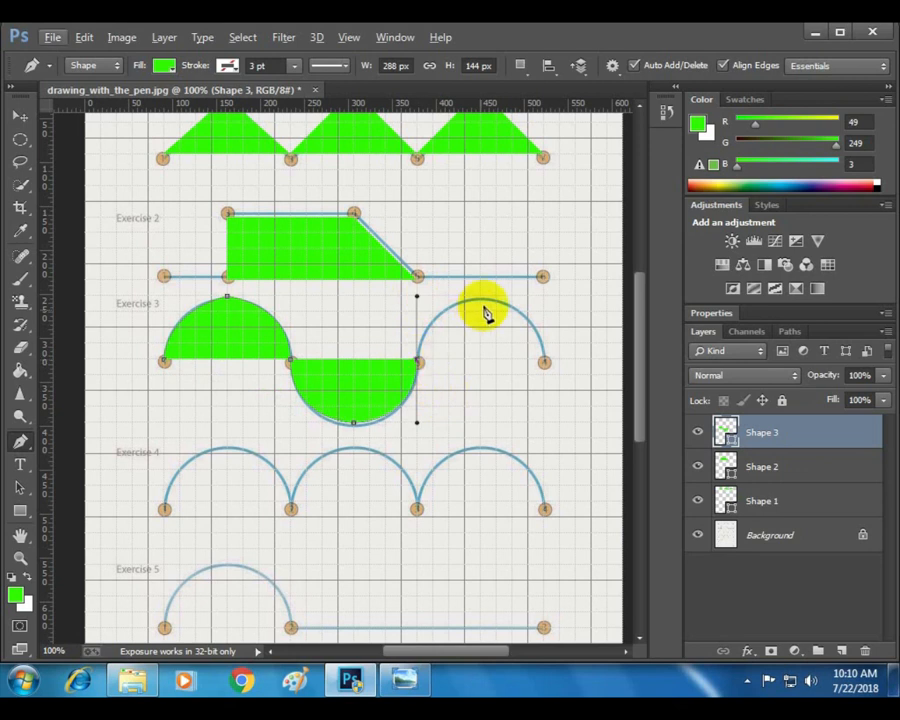
- Trace the last arch of Exercise 3 over its peak to point 4 and close the shape at point 1
click(482, 300)
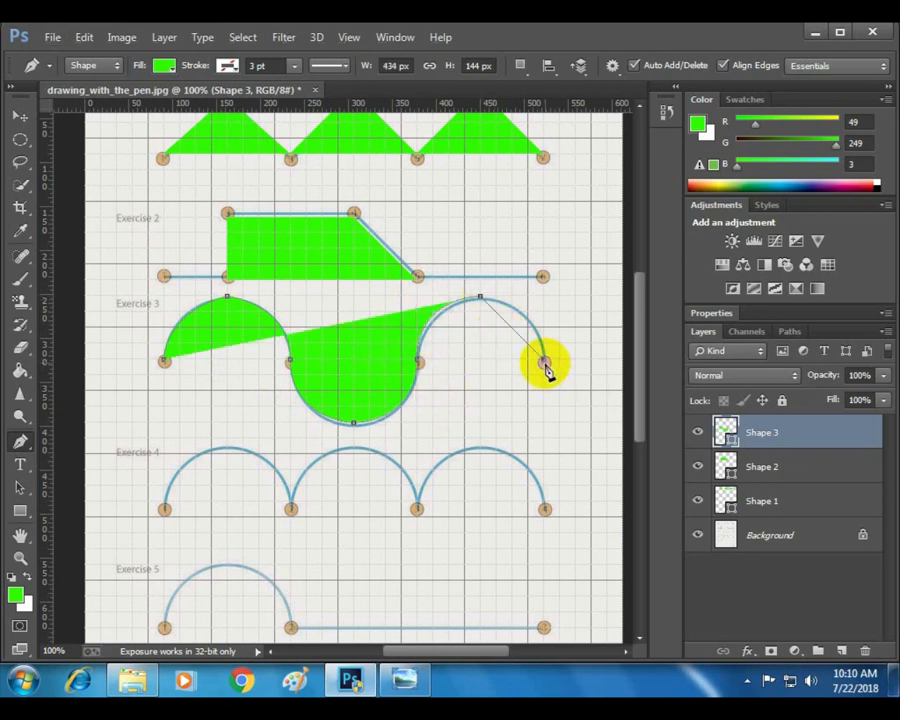
drag(544, 364, 553, 424)
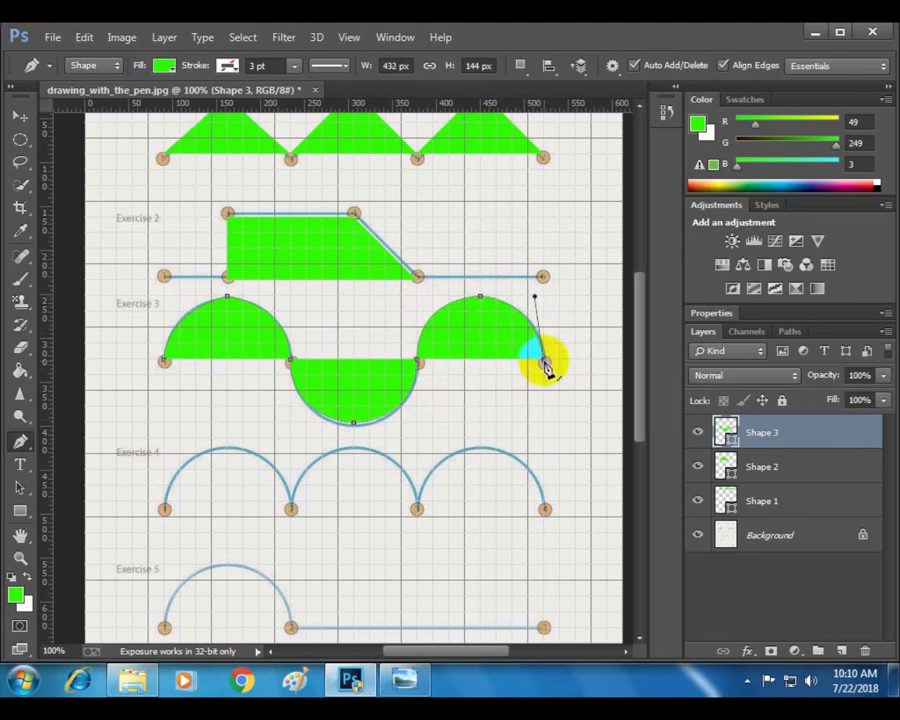
click(166, 364)
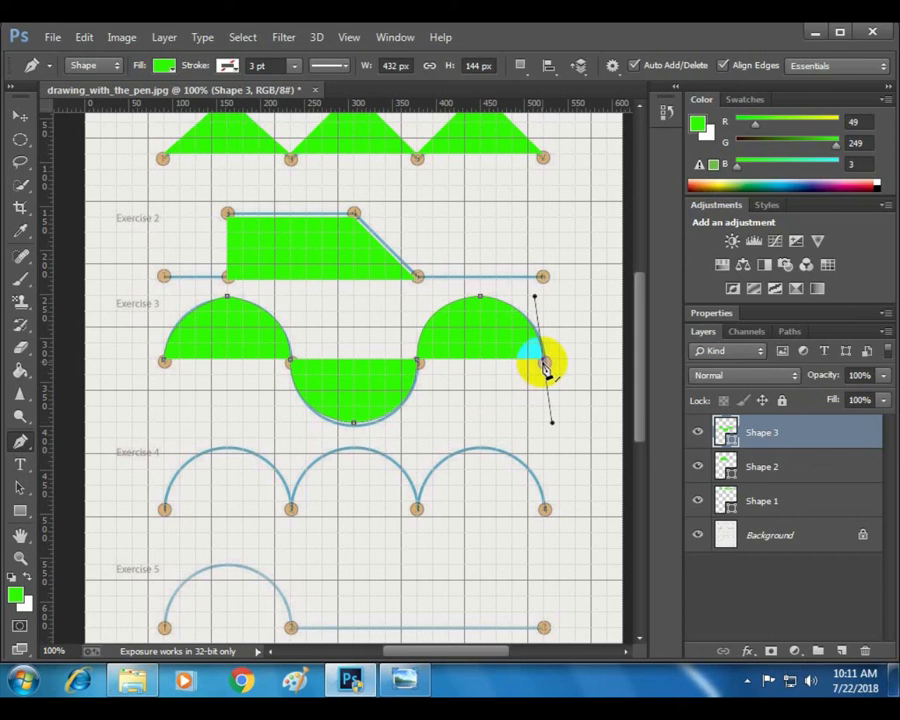
click(165, 362)
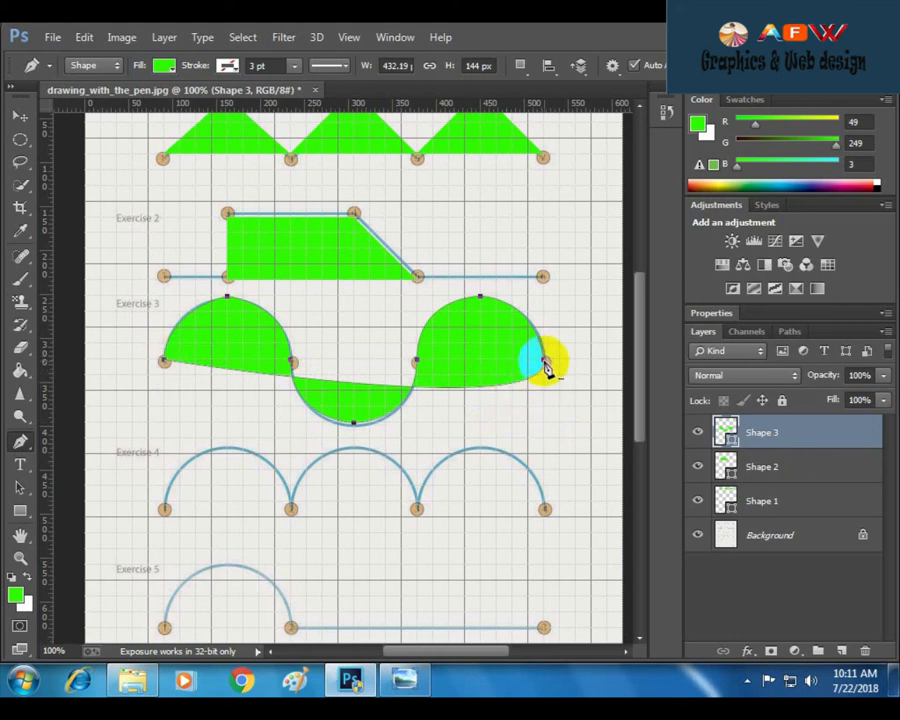
- Undo the curved closure of the Exercise 3 shape and close it at point 1 with a straight base
key(ctrl+z)
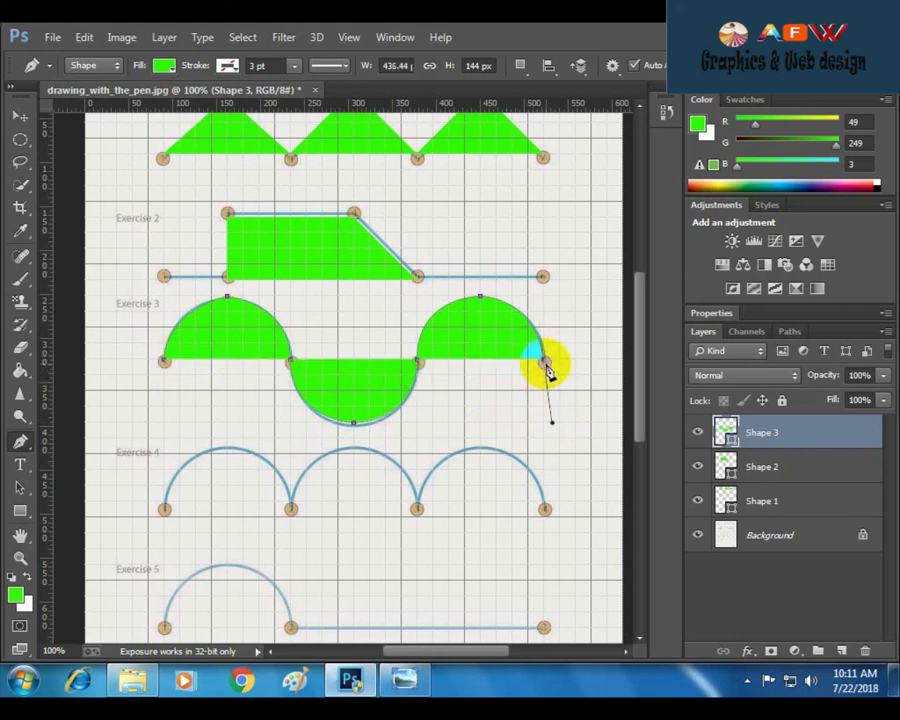
click(165, 362)
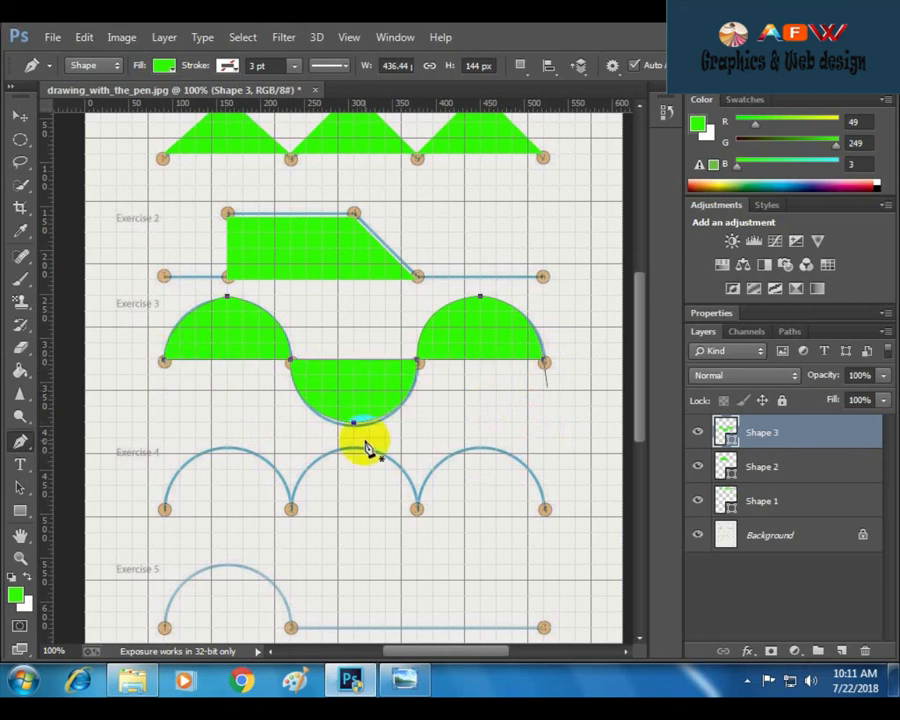
- Trace the first arch of Exercise 4 from point 1 over a peak anchor to point 2, about 144 × 72 px, curving it with a vertical handle
scroll(414, 446, down, 5)
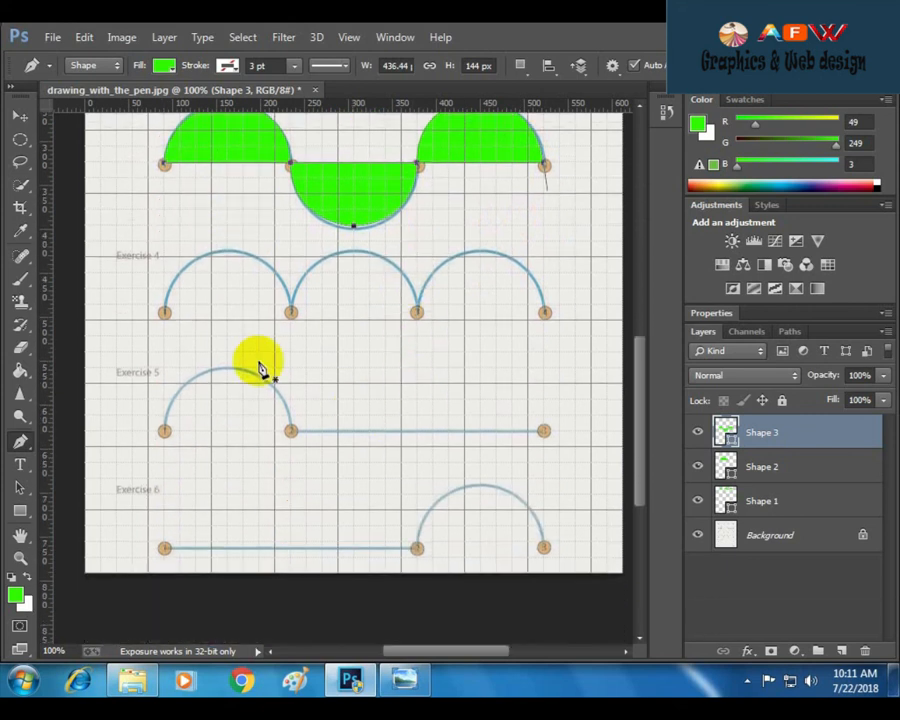
click(165, 314)
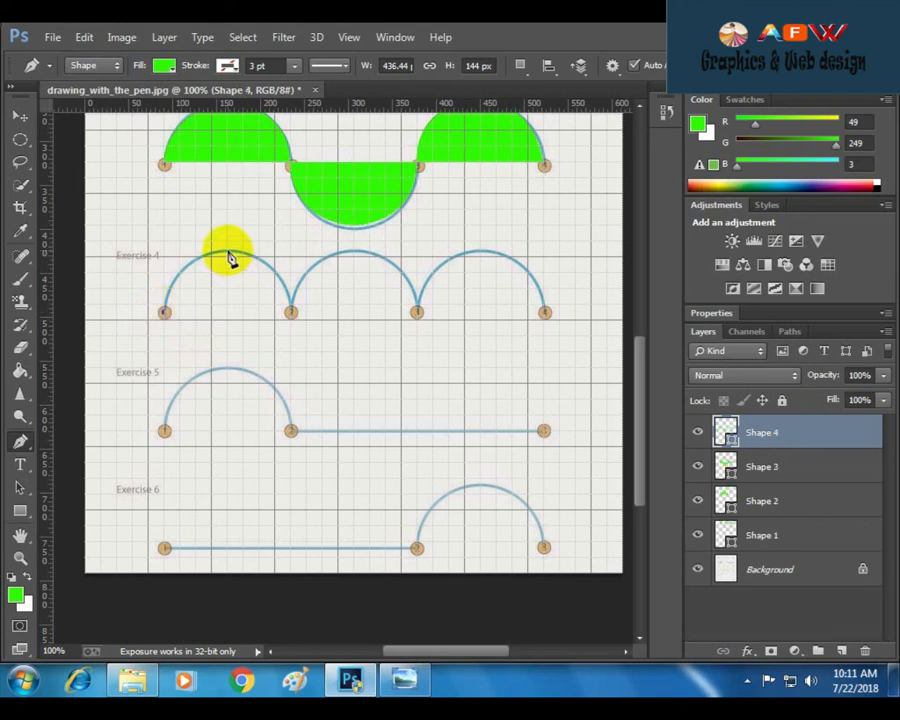
drag(228, 251, 290, 246)
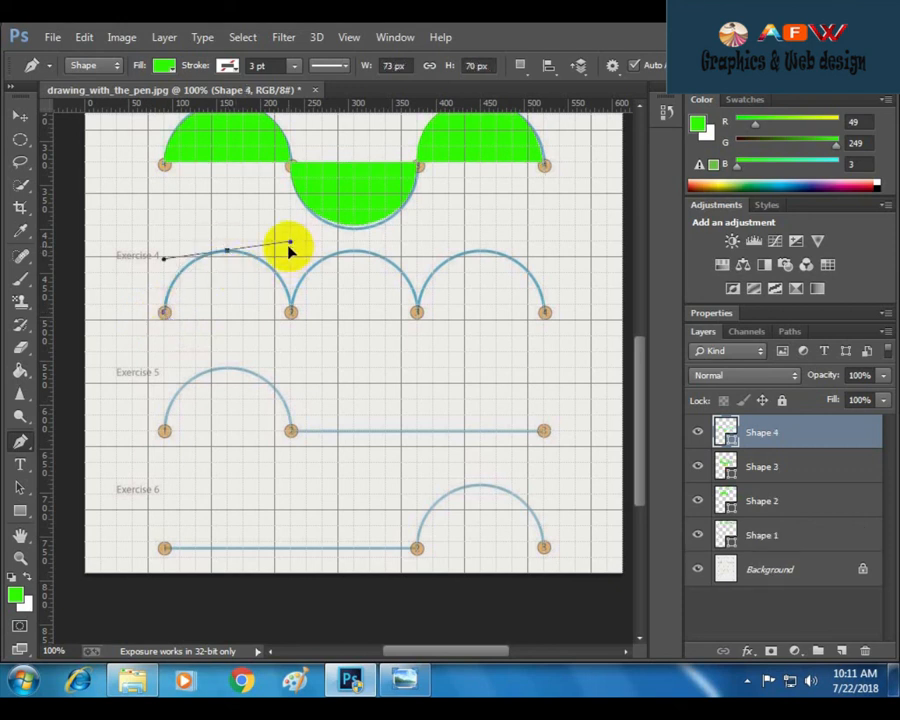
alt+click(228, 252)
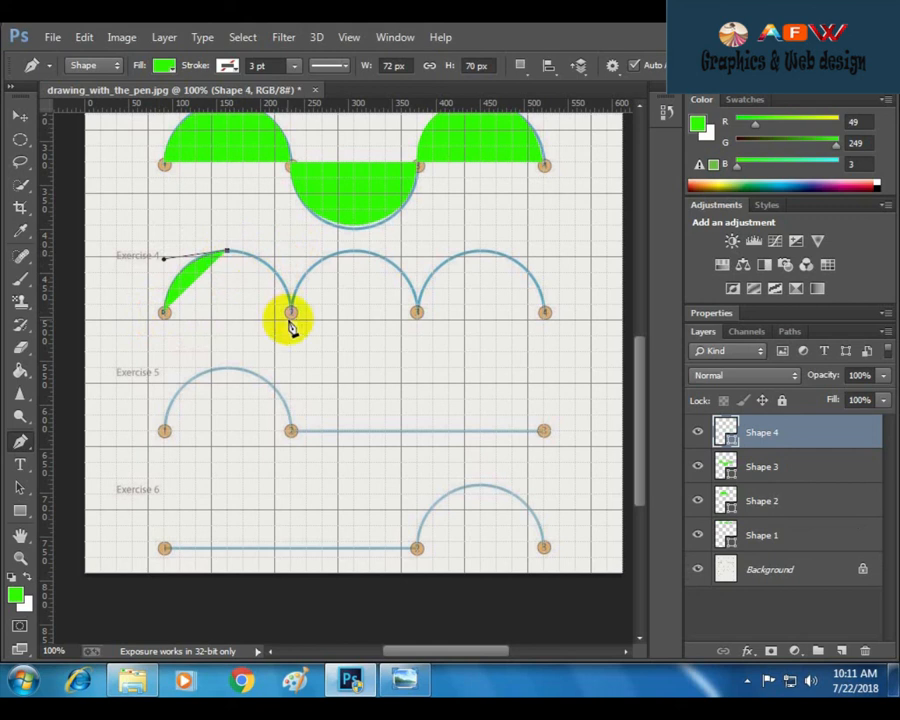
drag(292, 316, 291, 368)
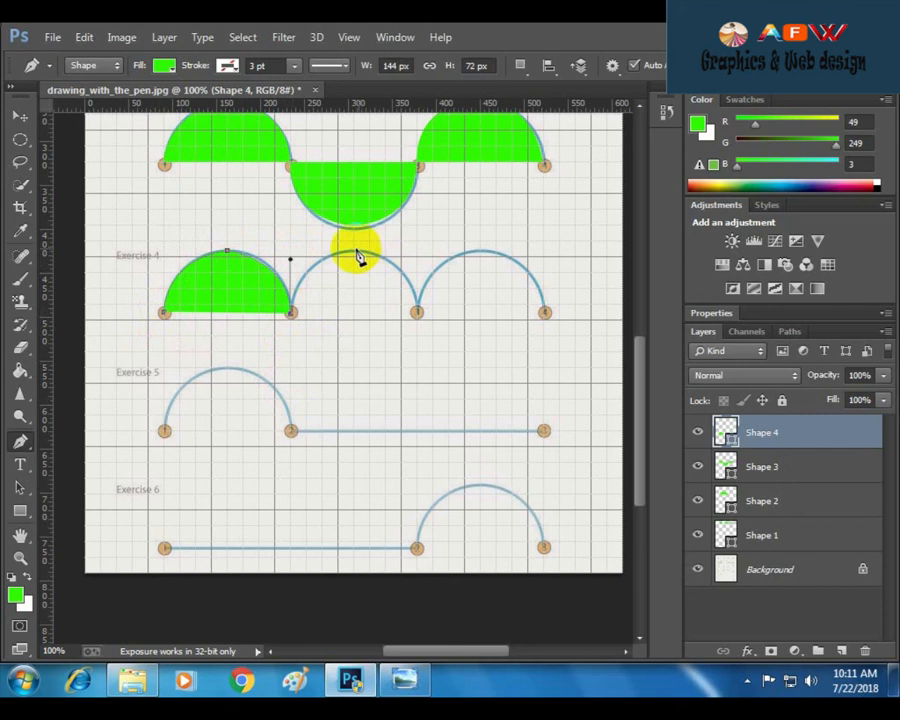
- Continue the Exercise 4 path over the middle arch's peak to point 3 and break the outgoing handle there into a corner
drag(356, 252, 417, 241)
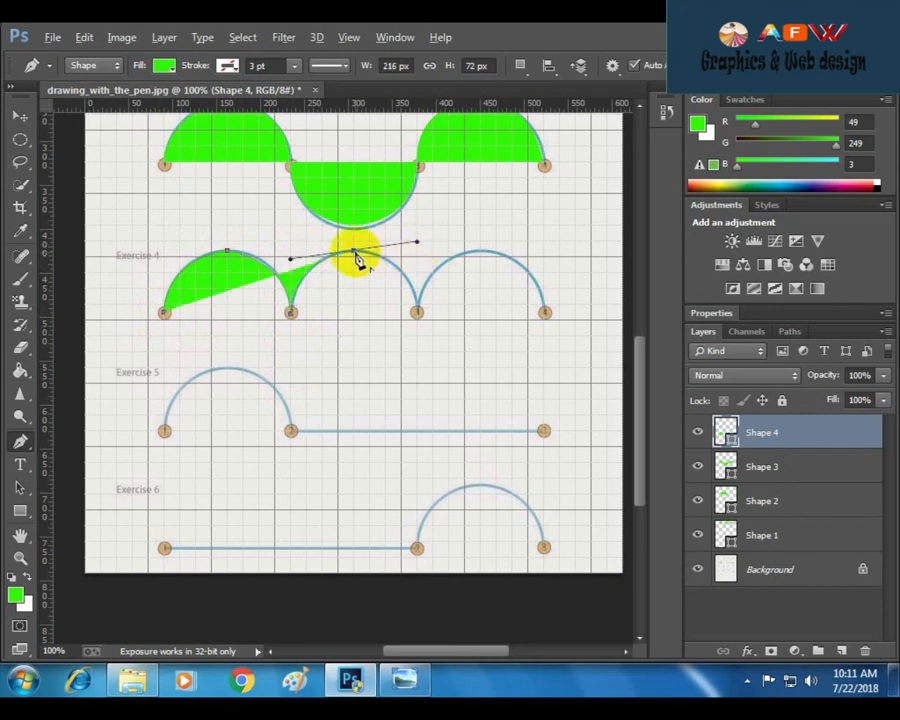
drag(417, 312, 418, 367)
alt+click(417, 313)
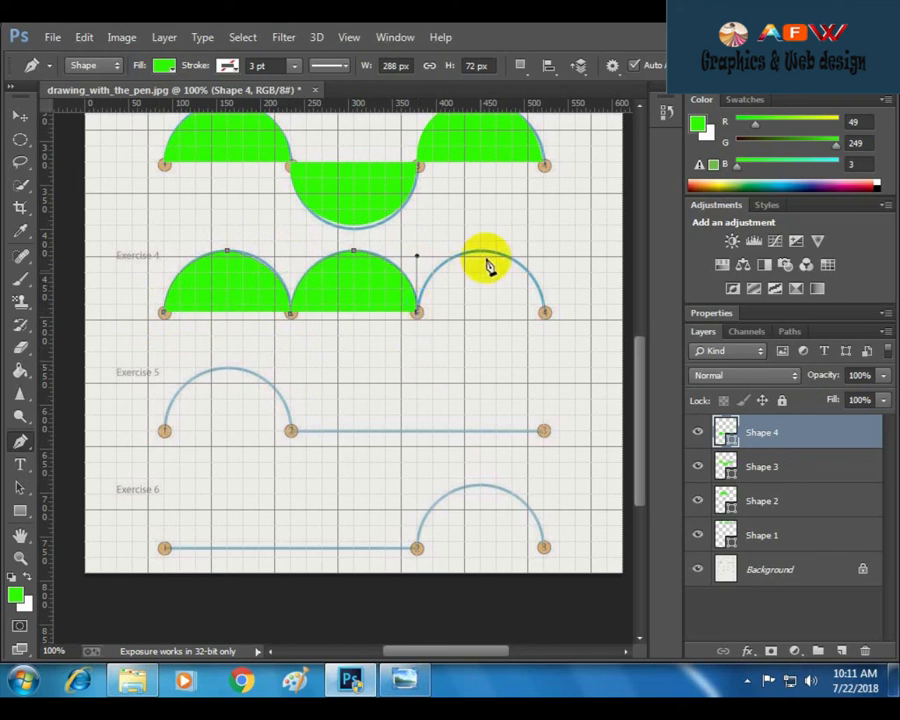
- Trace the last arch of Exercise 4 over its peak to point 4 and close the shape at point 1, about 432 × 80 px
drag(482, 258, 537, 272)
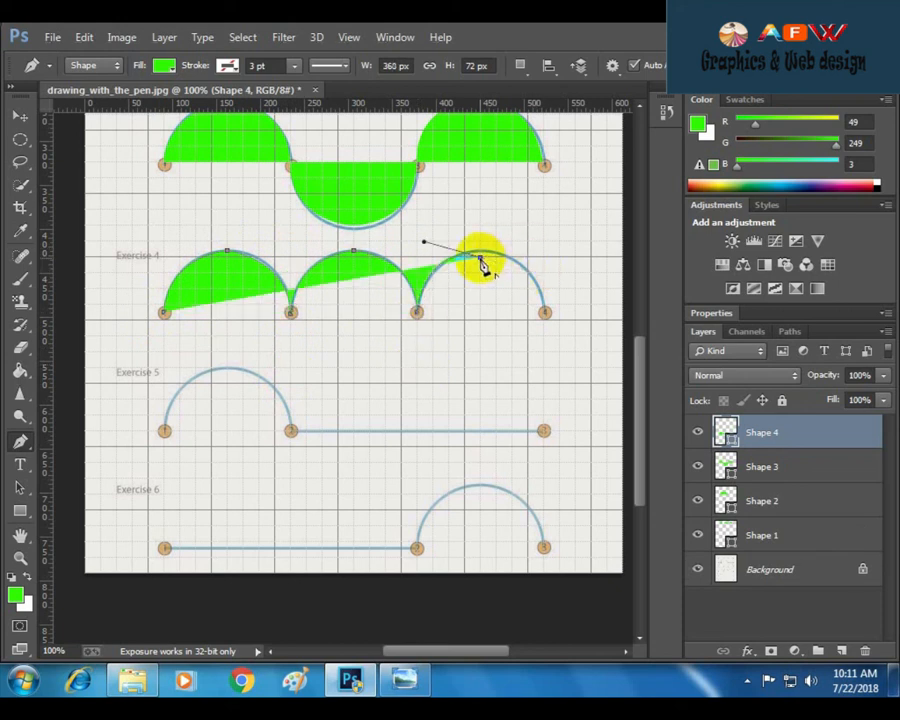
alt+click(481, 259)
drag(545, 315, 545, 384)
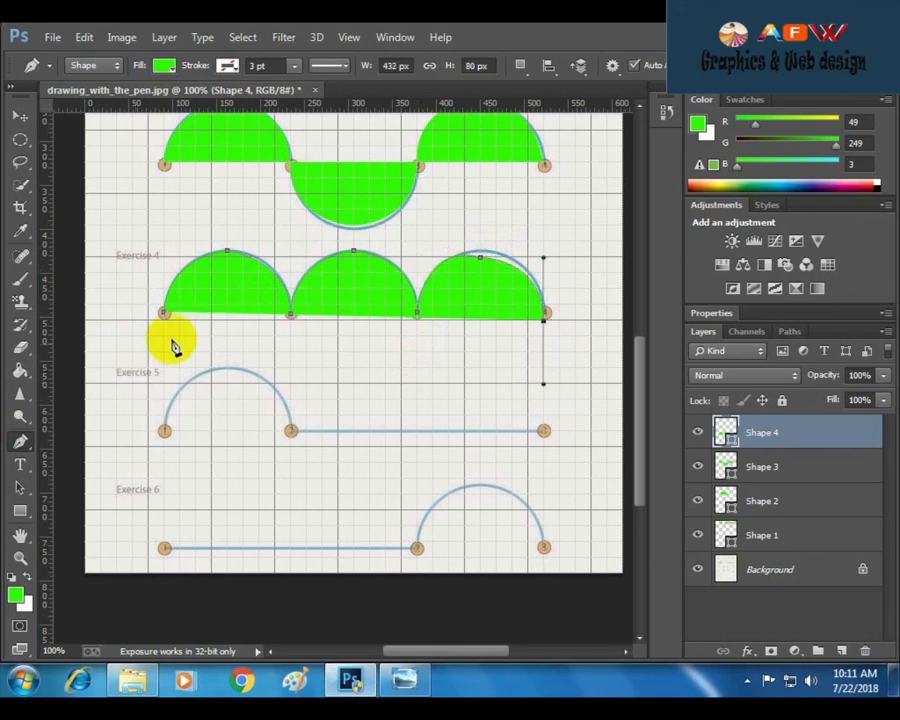
alt+click(544, 314)
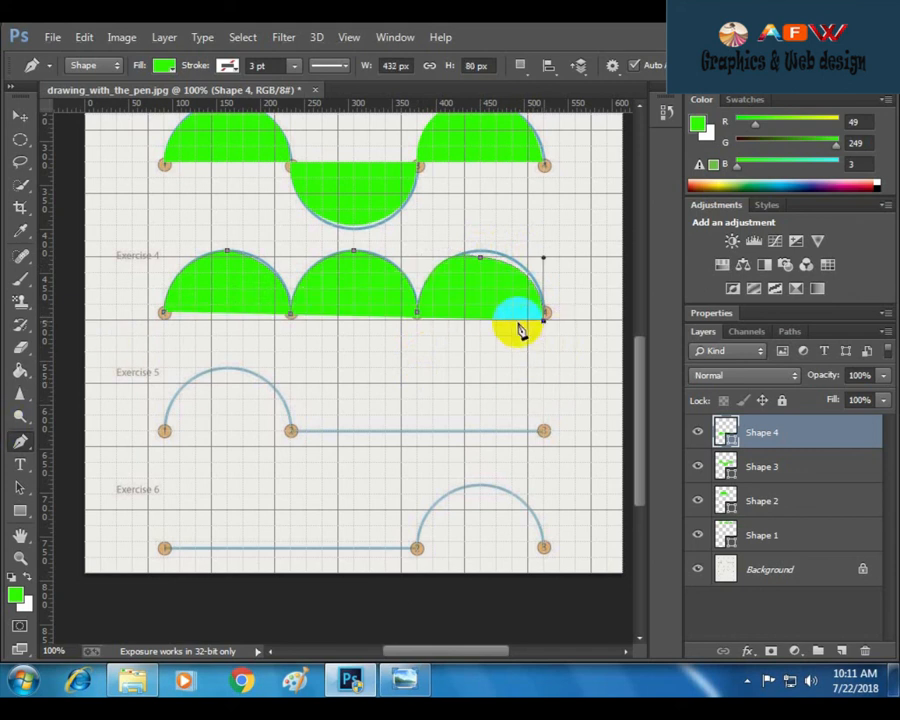
click(165, 314)
- Close drawing_with_the_pen.jpg without saving the changes
key(space)
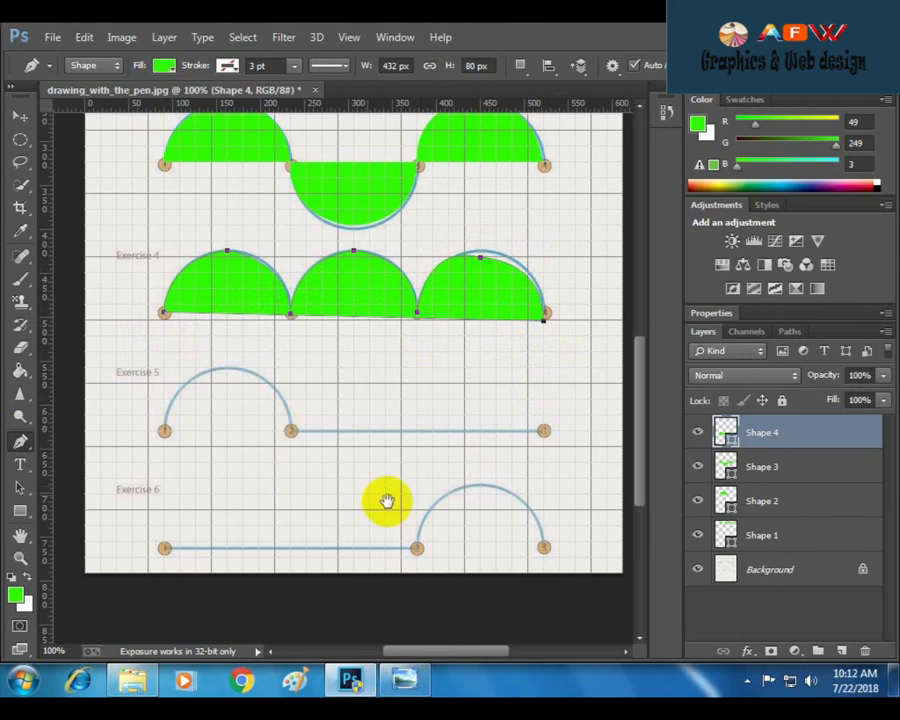
drag(386, 502, 406, 506)
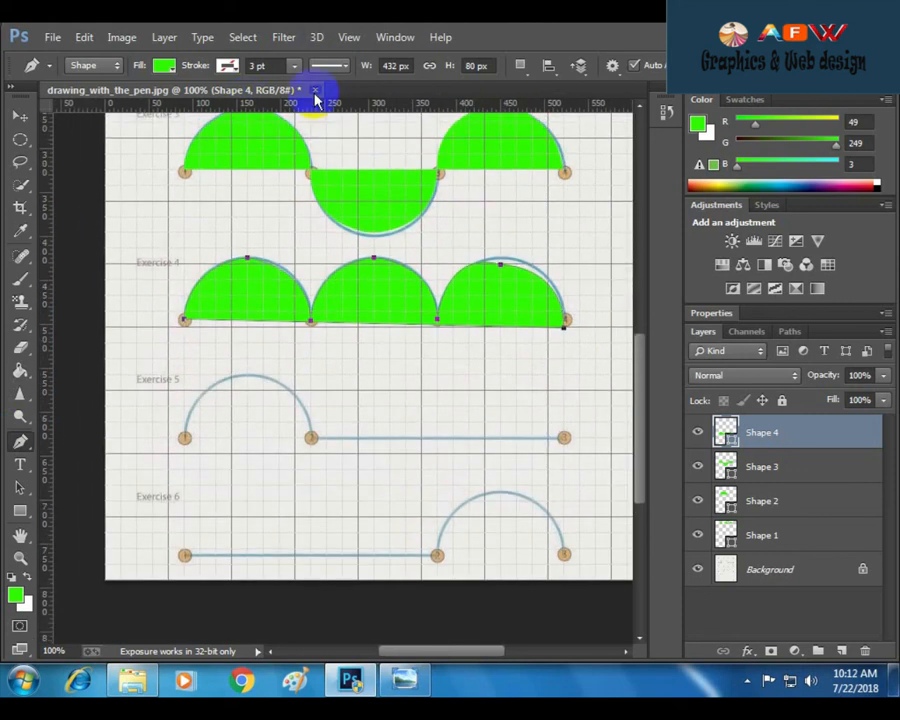
click(313, 90)
click(367, 280)
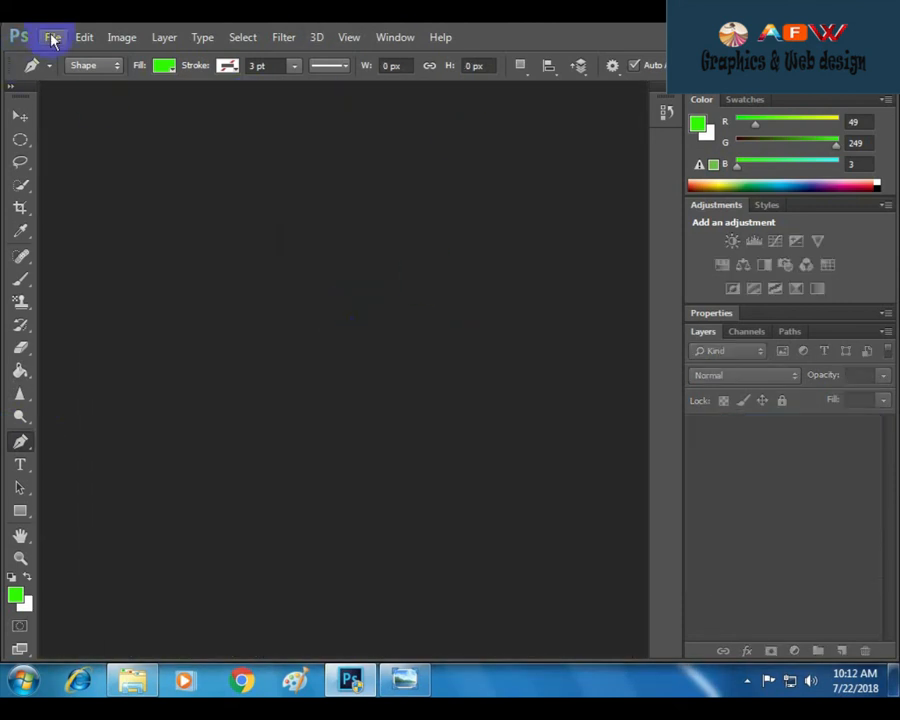
click(52, 38)
click(88, 74)
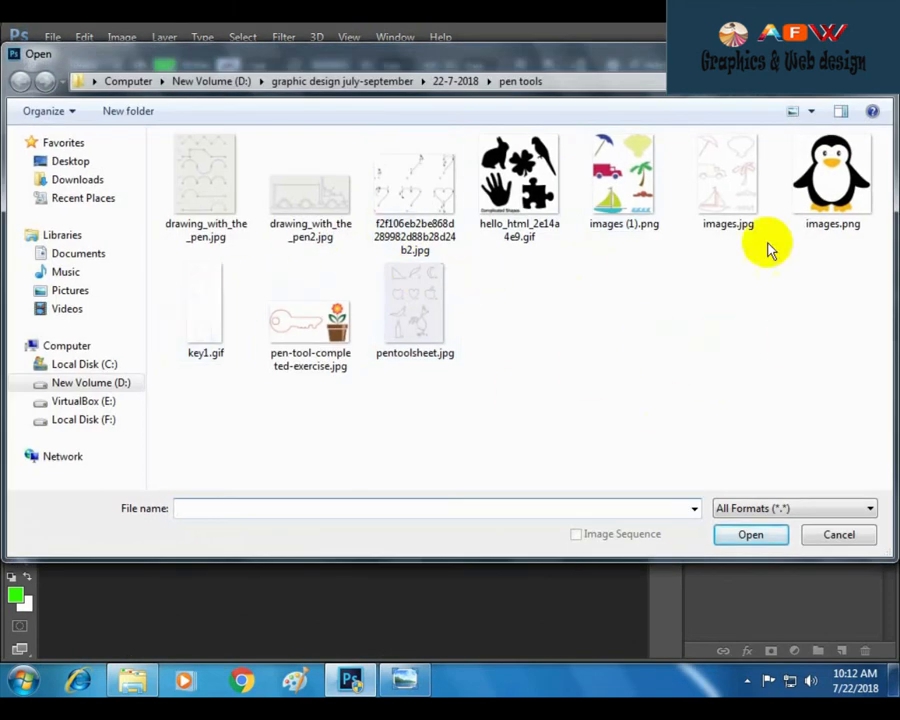
click(404, 212)
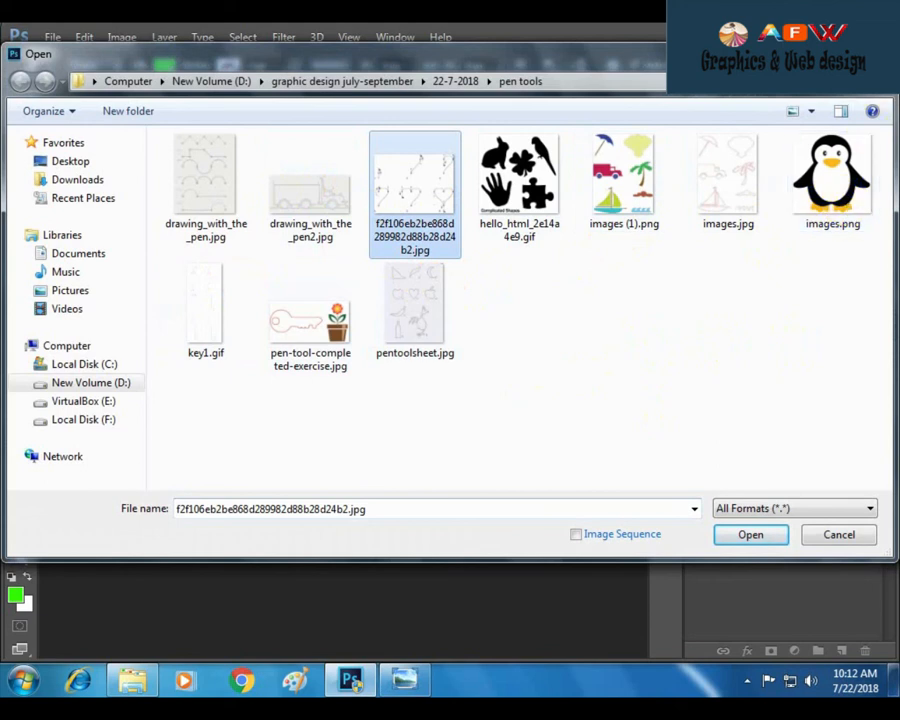
key(Escape)
- Create a new document from the Web preset and add an empty layer to it
click(52, 37)
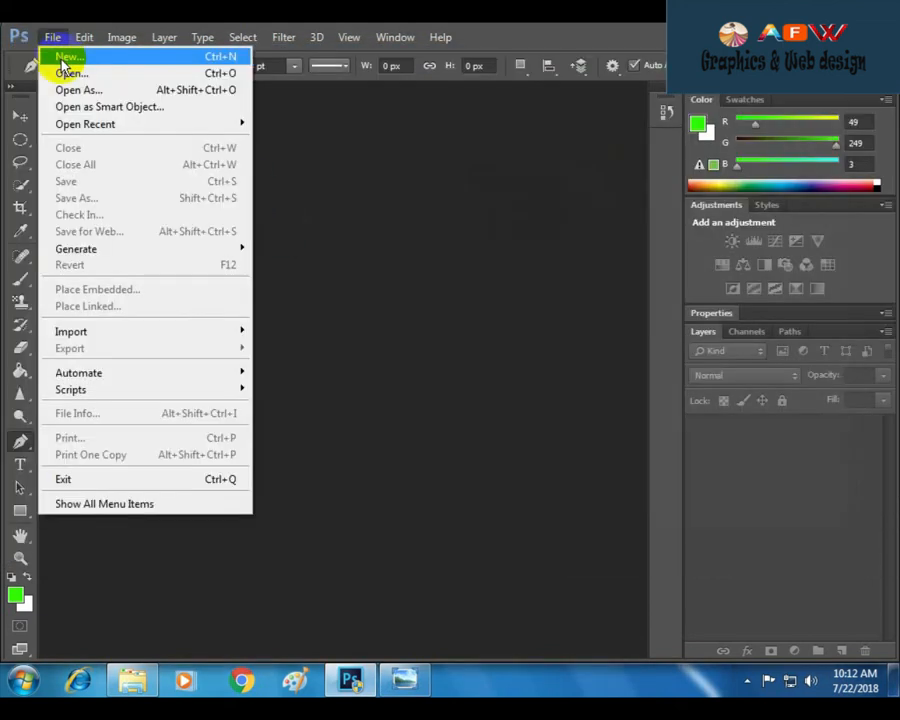
click(63, 60)
click(492, 177)
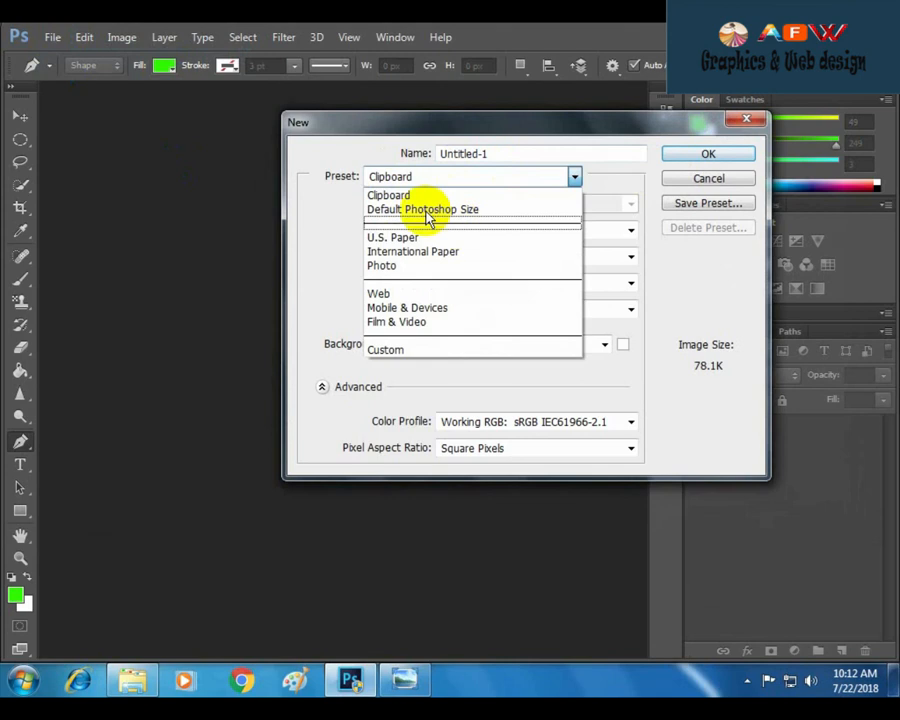
click(388, 293)
click(700, 156)
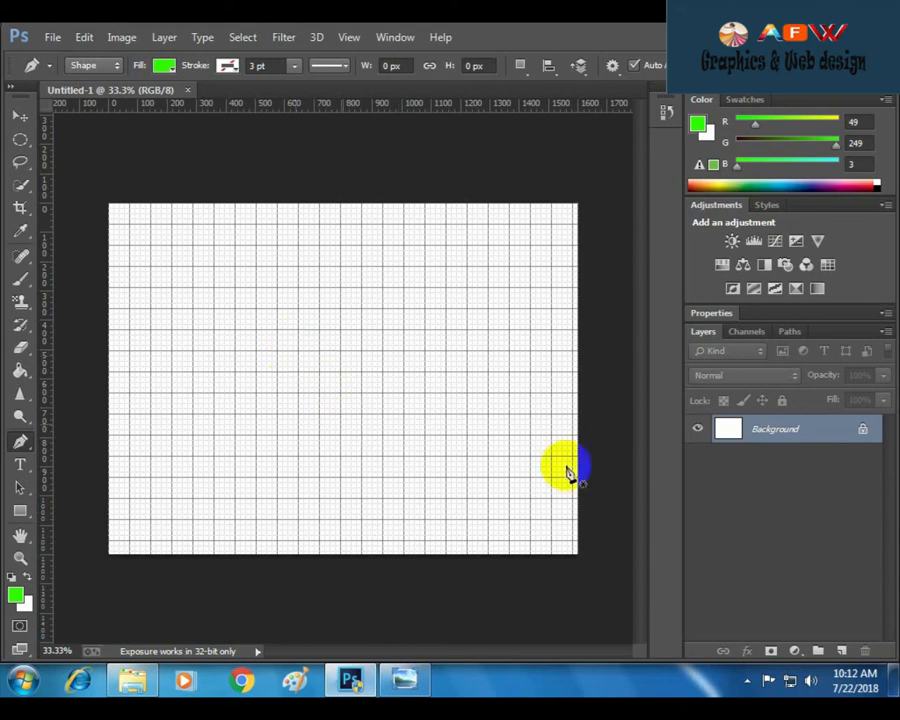
click(841, 650)
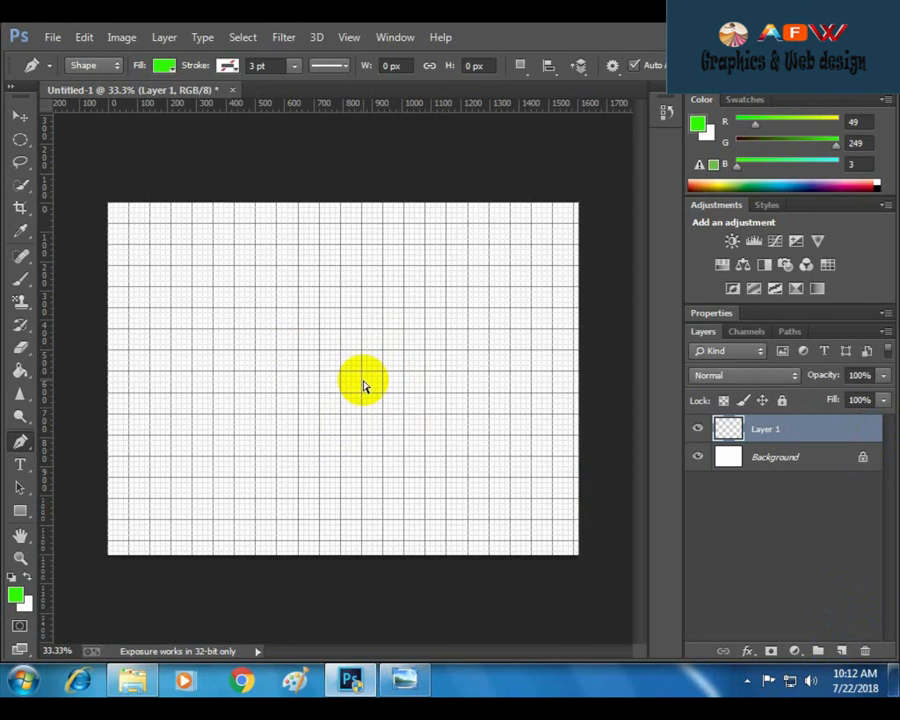
- Draw the right half of a heart from its lower tip, curving through a side anchor to the top notch
key(ctrl+plus)
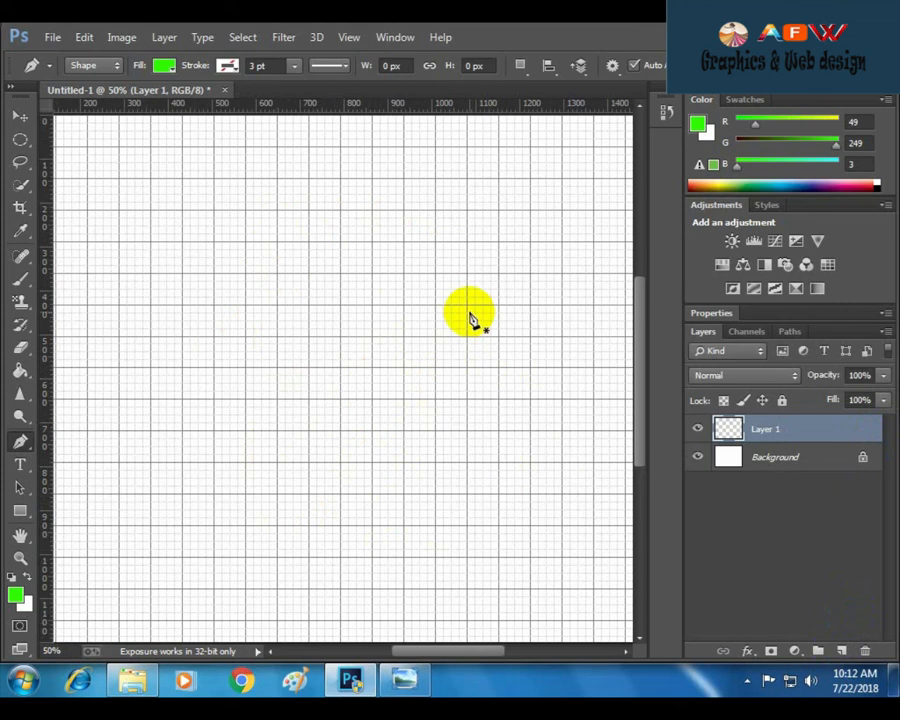
click(372, 526)
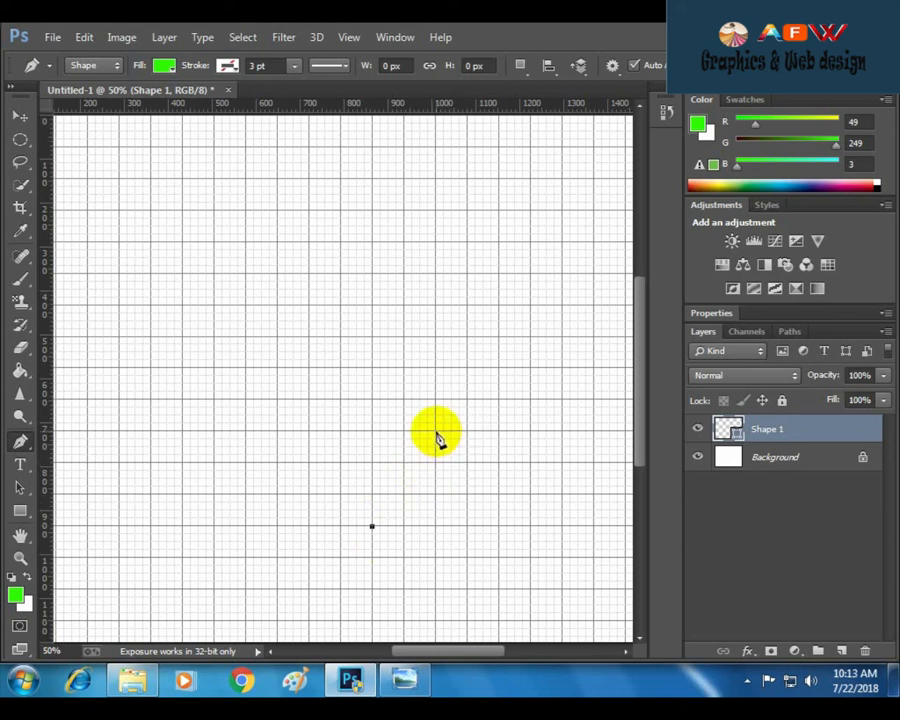
drag(435, 432, 419, 385)
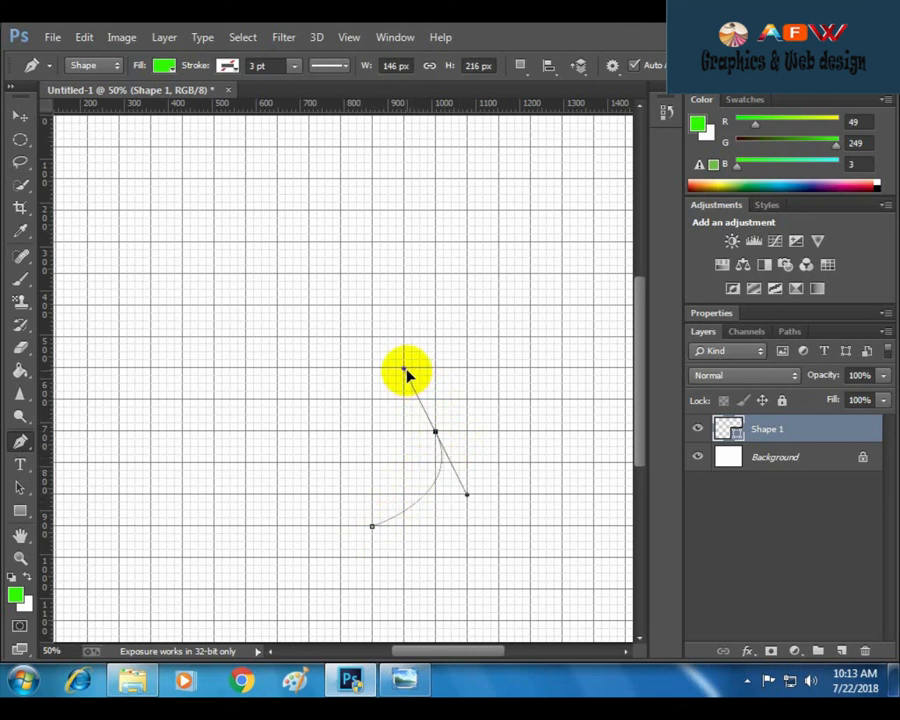
drag(406, 374, 404, 370)
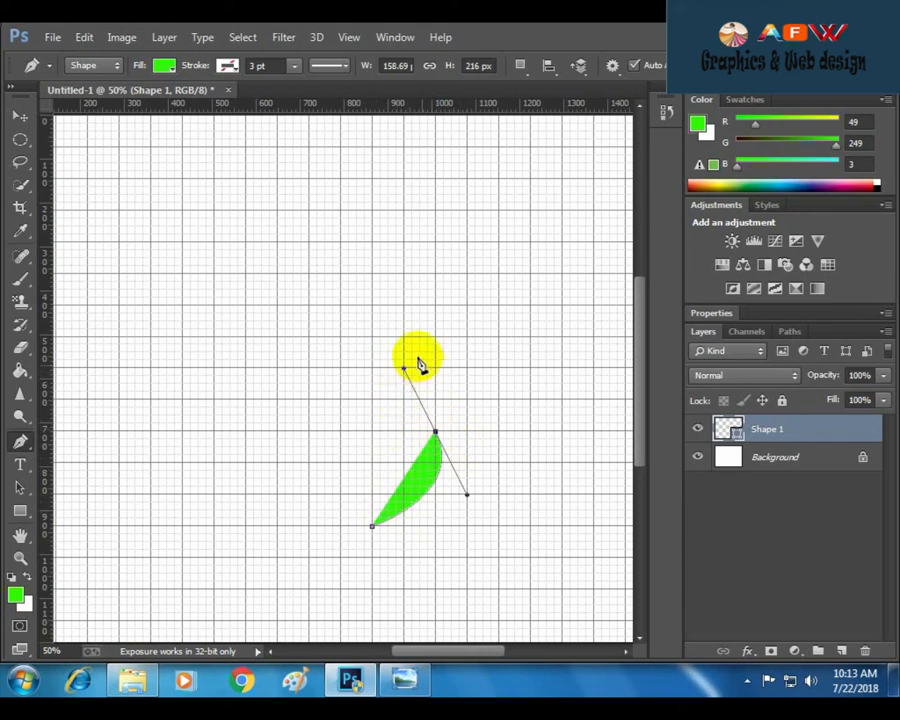
click(372, 433)
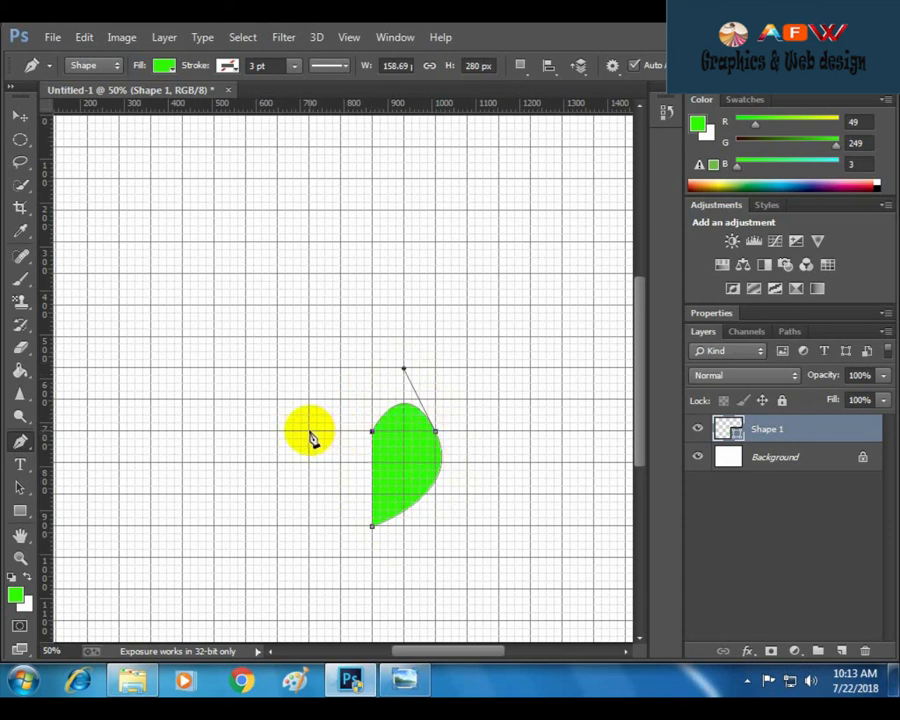
- Curve the heart's left lobe with a mirrored side anchor and close the shape at the lower tip, about 303 × 280 px
drag(310, 434, 299, 459)
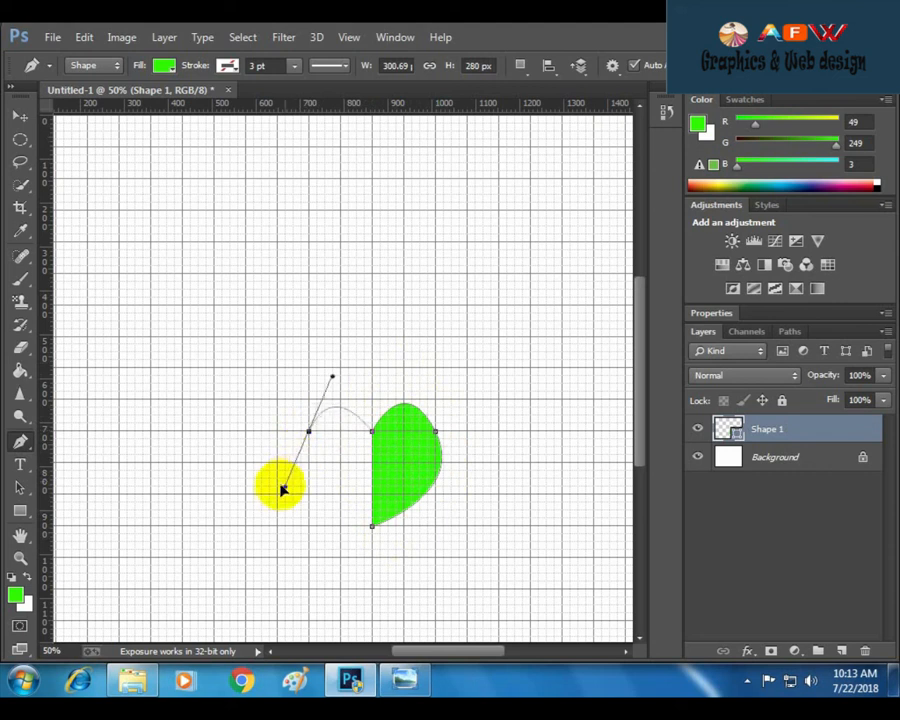
drag(260, 489, 279, 499)
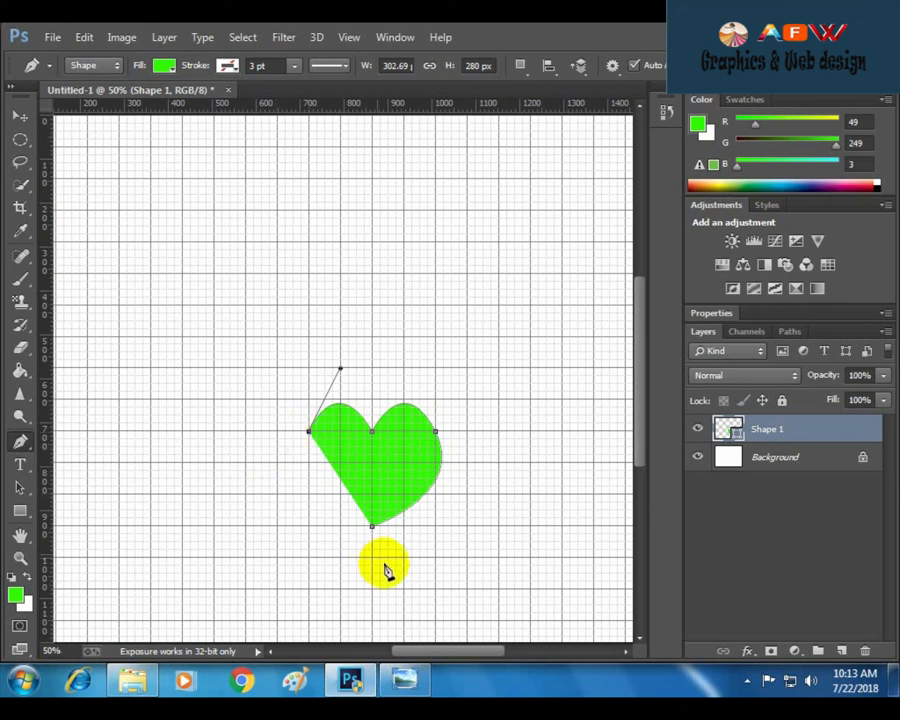
click(372, 527)
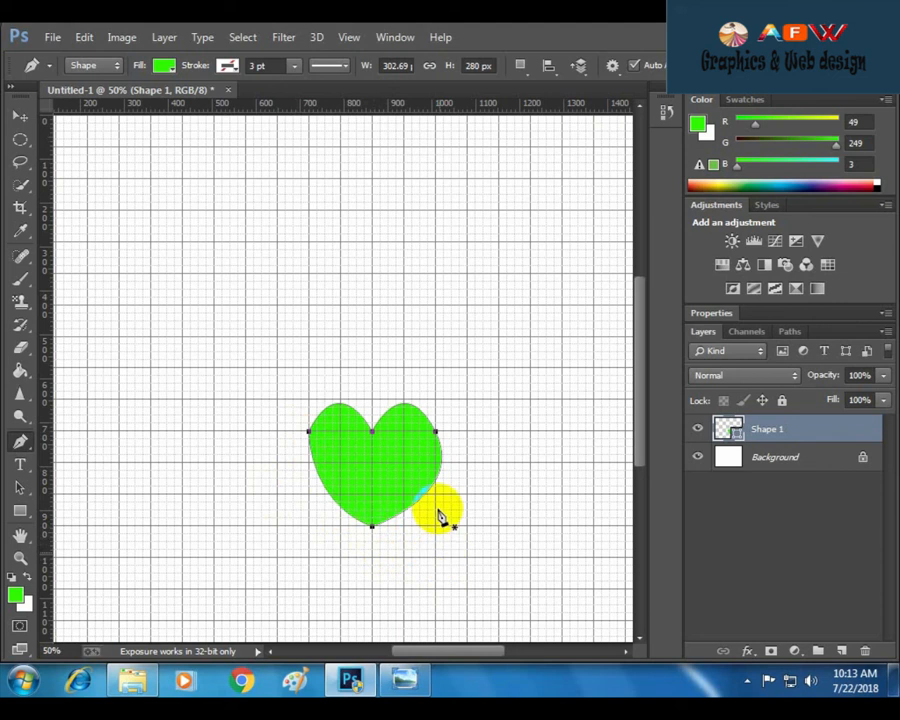
- Step back through the last four drawing operations on the heart shape
click(373, 528)
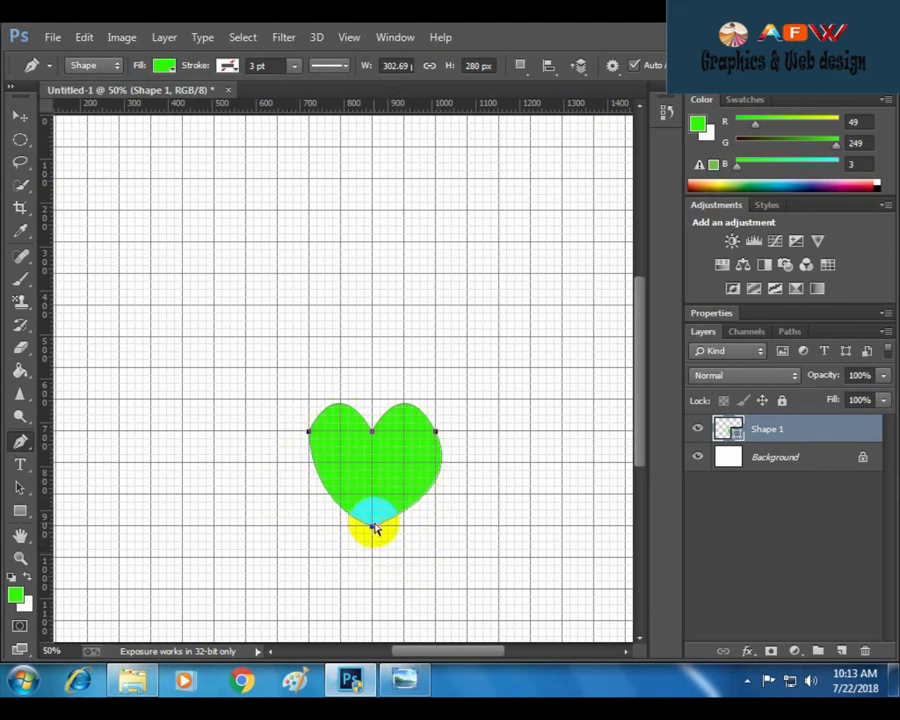
key(ctrl+alt+z)
key(ctrl+alt+z)
key(ctrl+alt+z)
key(ctrl+alt+z)
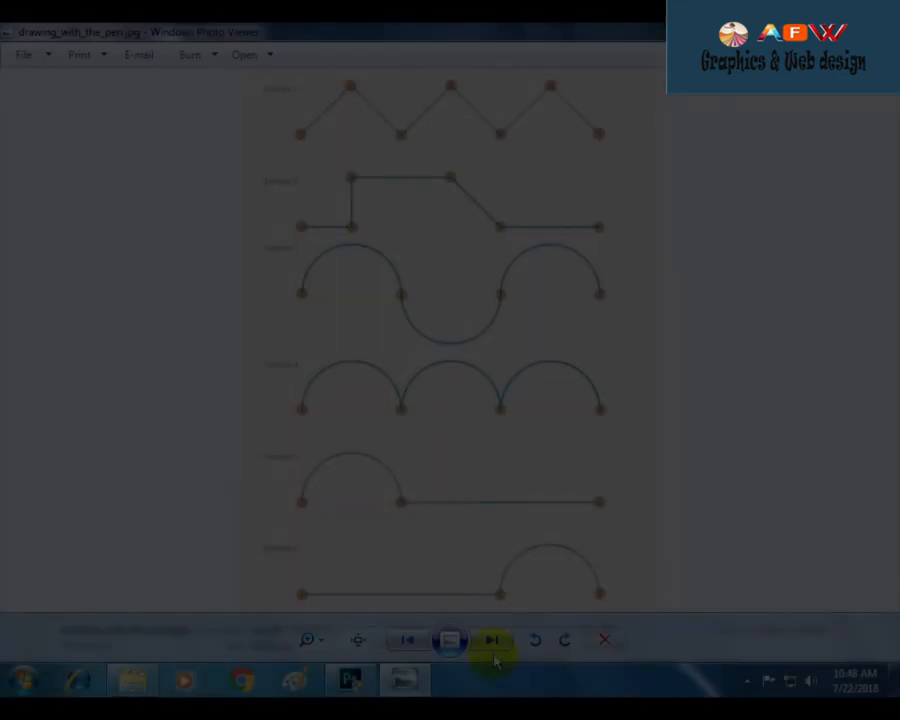
- View the truck exercise drawing_with_the_pen2.jpg and the six-step heart diagram in Windows Photo Viewer, then close the viewer
click(491, 648)
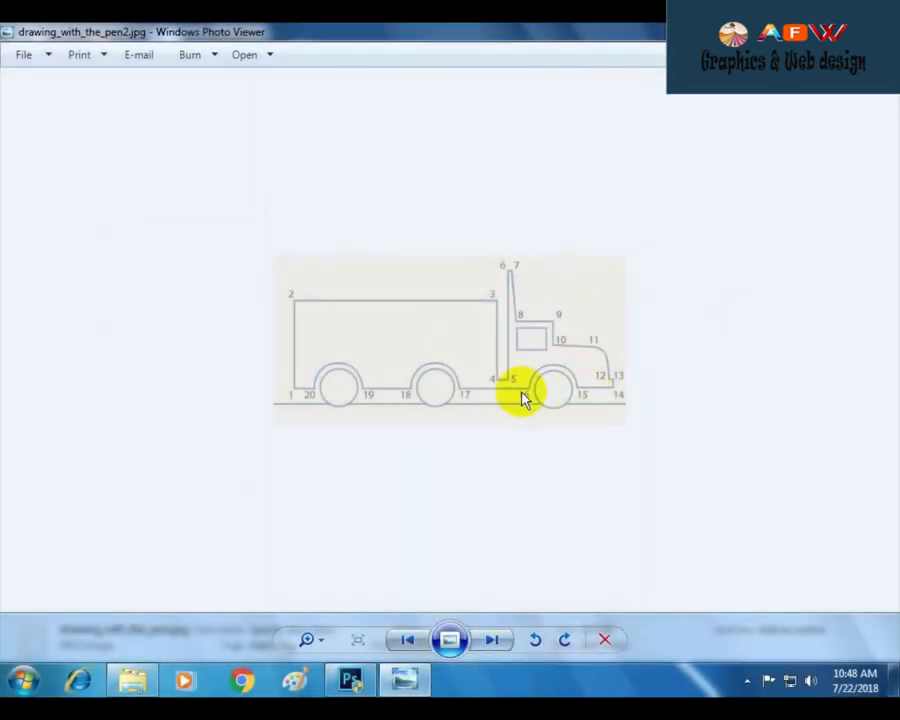
click(489, 641)
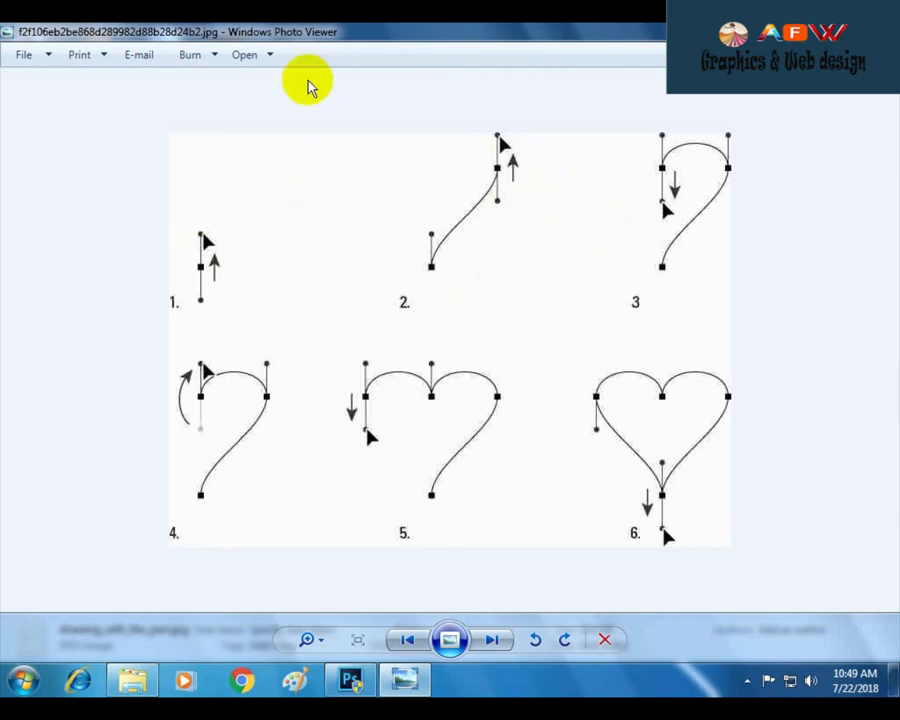
click(880, 31)
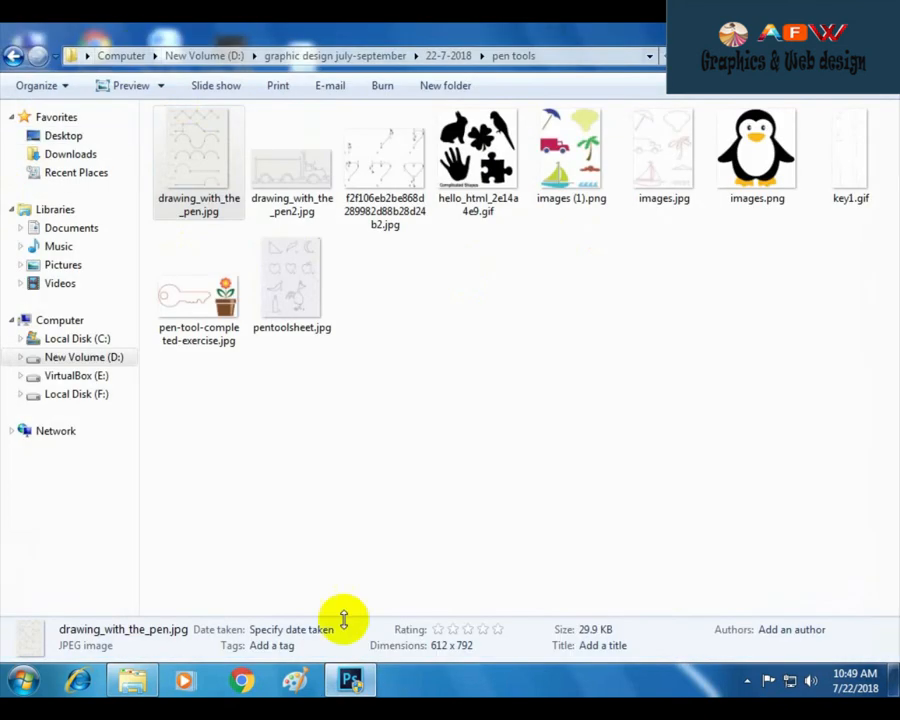
- Open f2f106eb2be868d289982d88b28d24b2.jpg from the 22-7-2018 pen tools folder and add a new layer for Pen Tool drawing
click(350, 680)
click(52, 36)
click(66, 74)
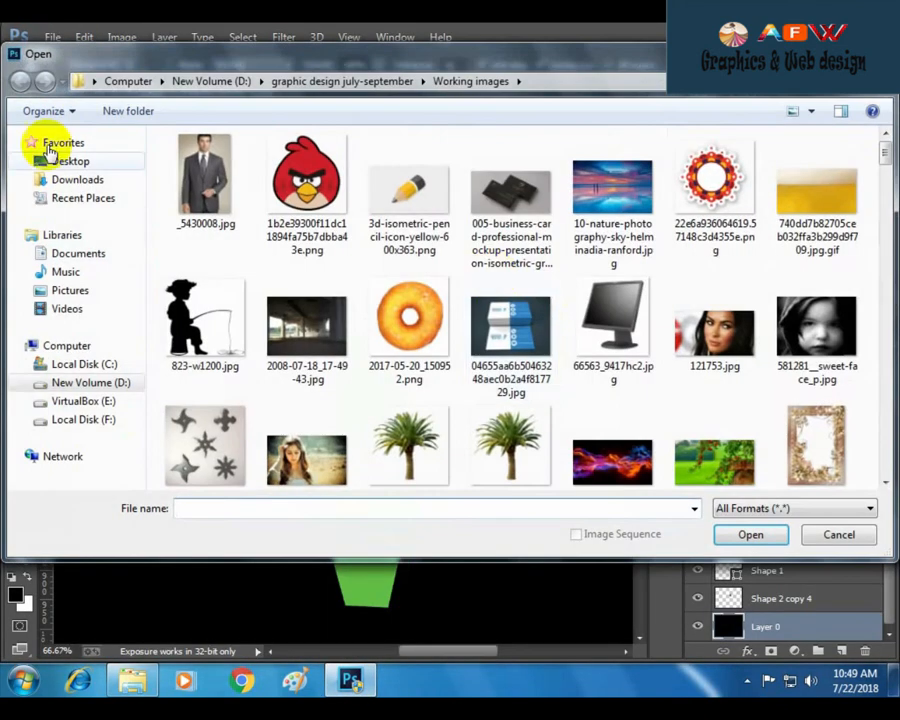
click(105, 390)
double_click(241, 199)
double_click(227, 307)
double_click(217, 187)
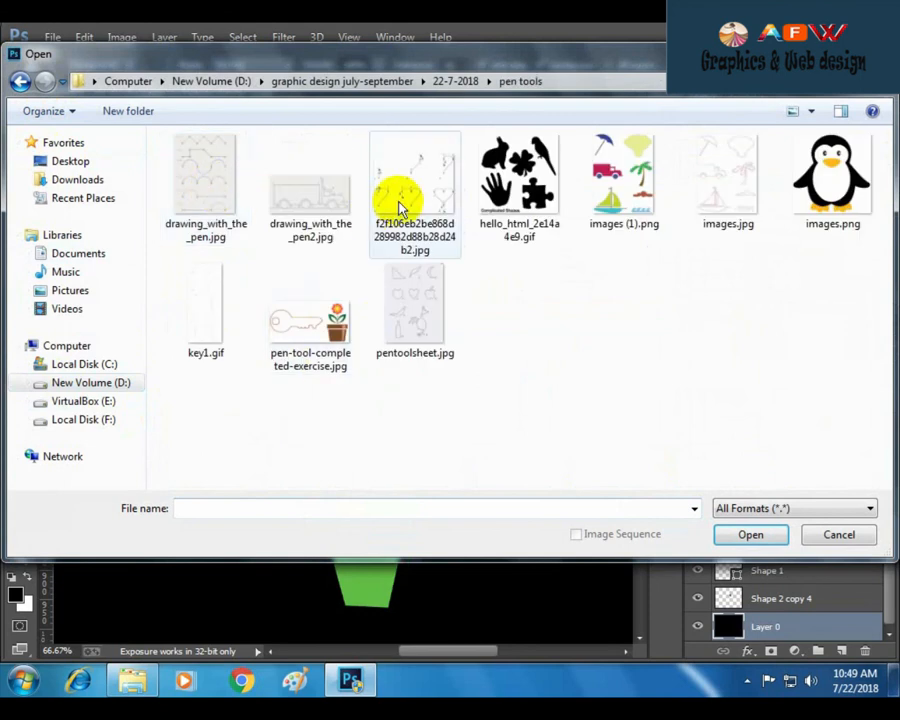
double_click(400, 207)
click(844, 651)
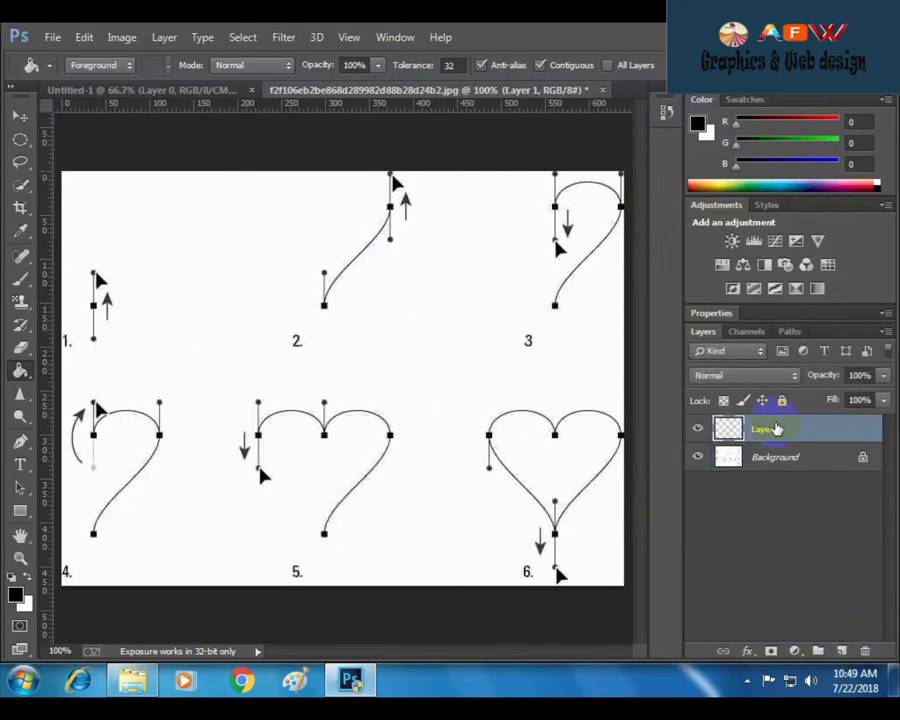
click(20, 441)
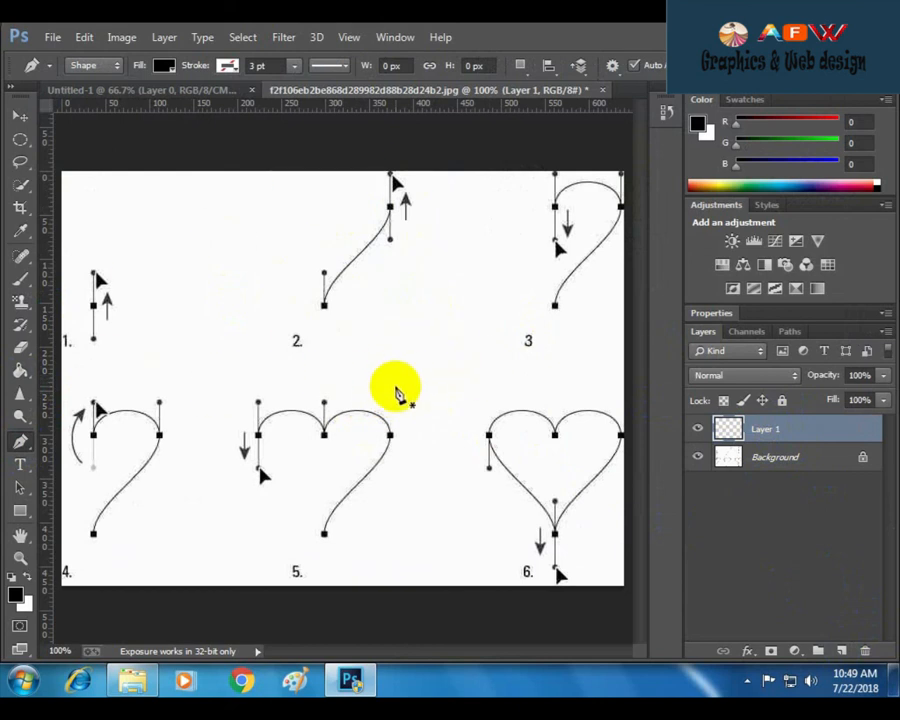
- Try drawing the right half of a heart beside diagram 2, about 101 × 130 px, redoing the notch anchor and removing its lower handle
drag(394, 388, 394, 362)
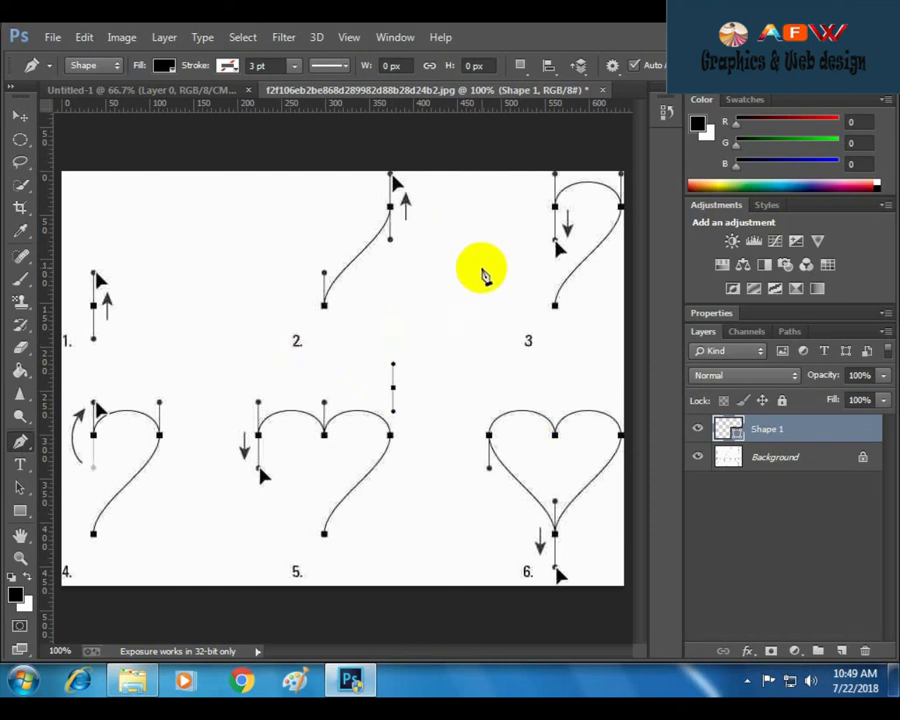
drag(482, 298, 483, 240)
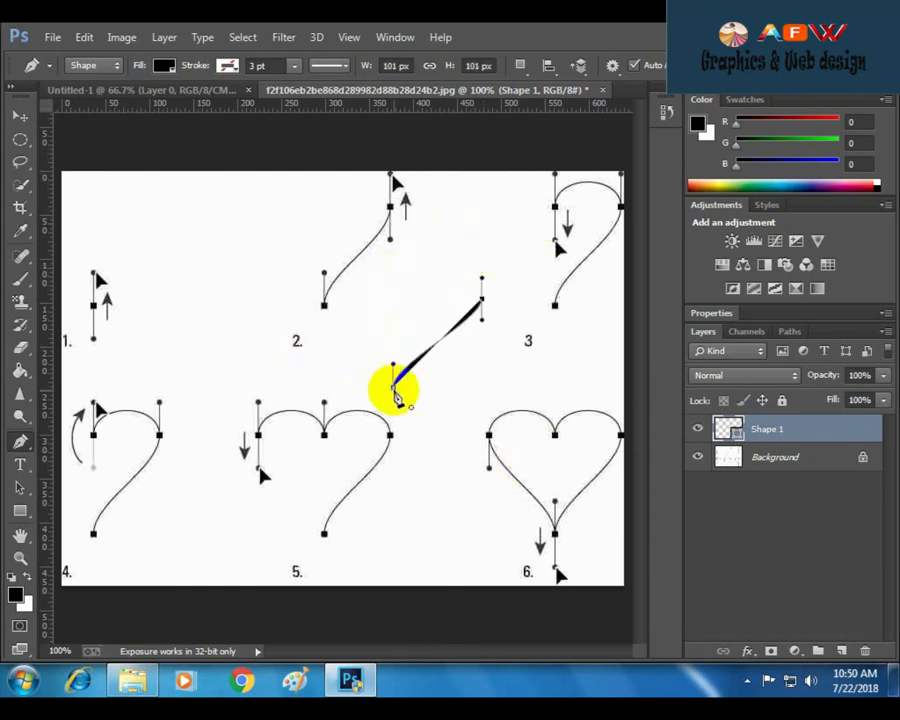
click(394, 390)
drag(393, 298, 398, 332)
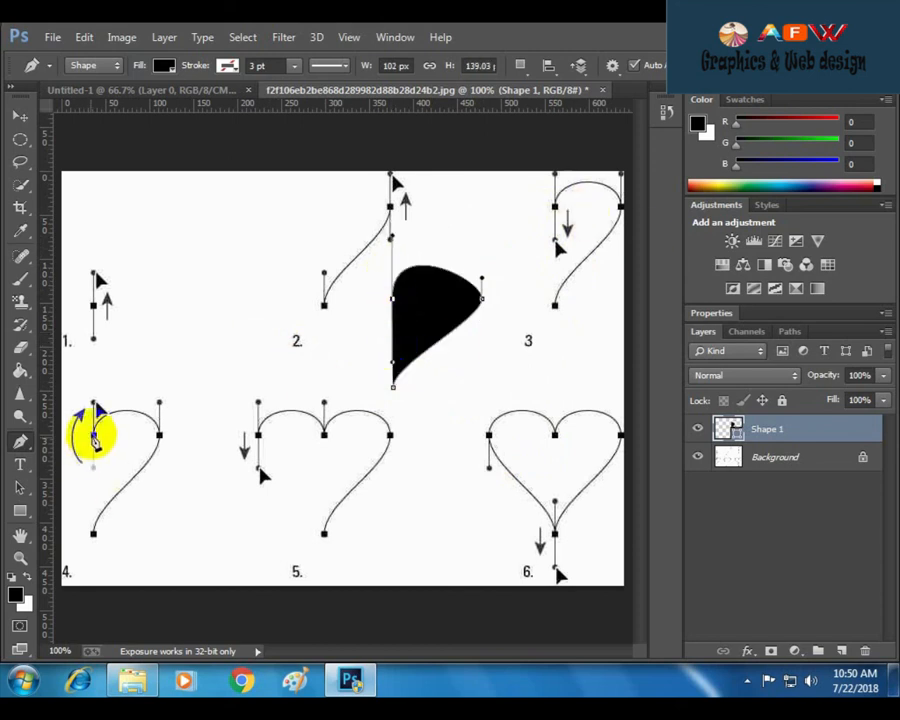
drag(97, 475, 95, 405)
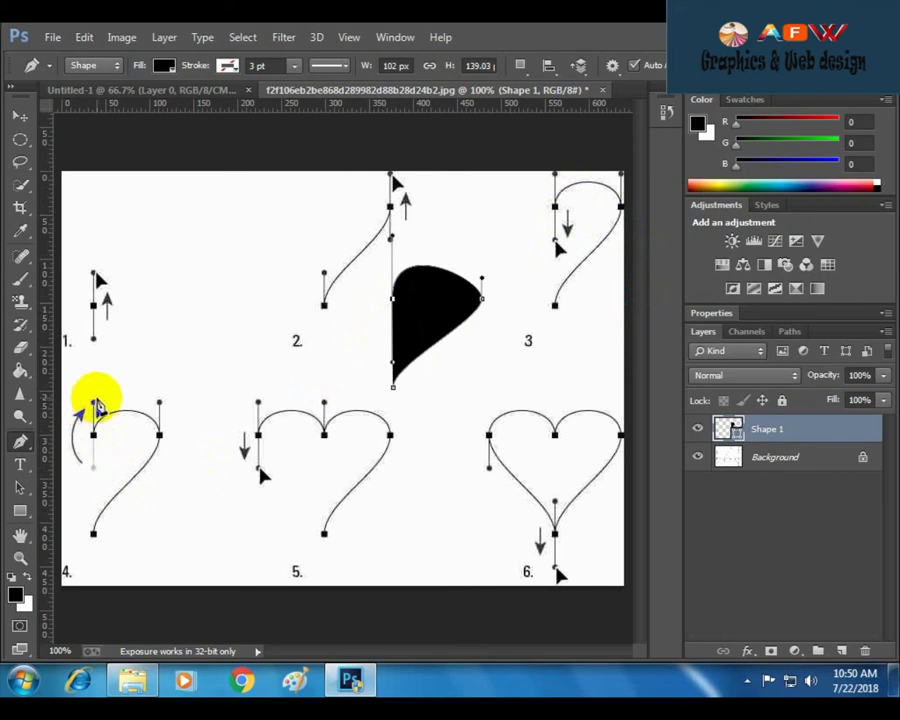
key(ctrl+z)
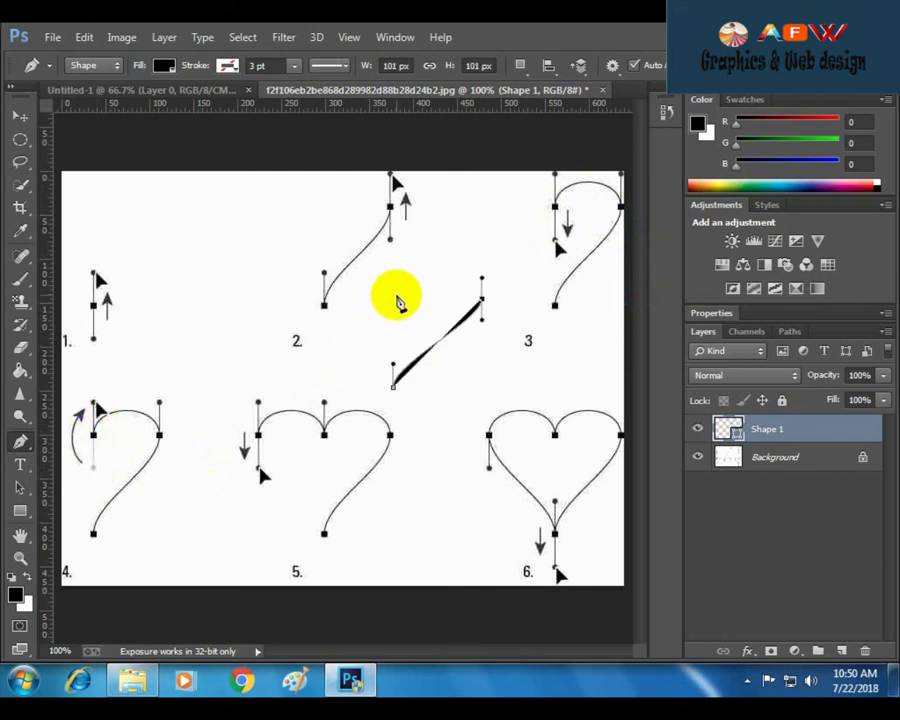
drag(394, 299, 395, 340)
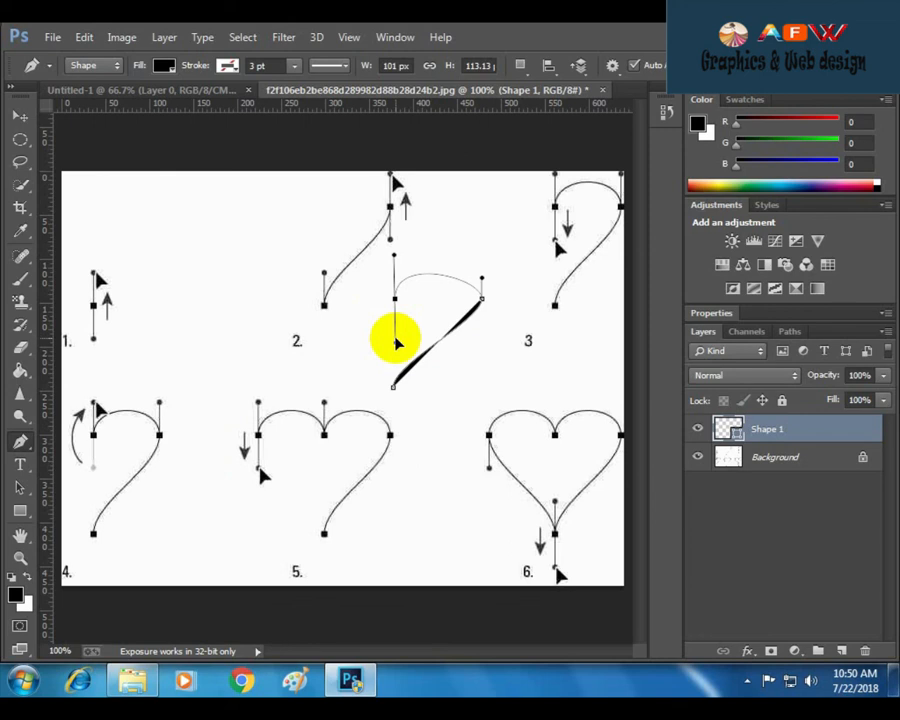
alt+click(393, 300)
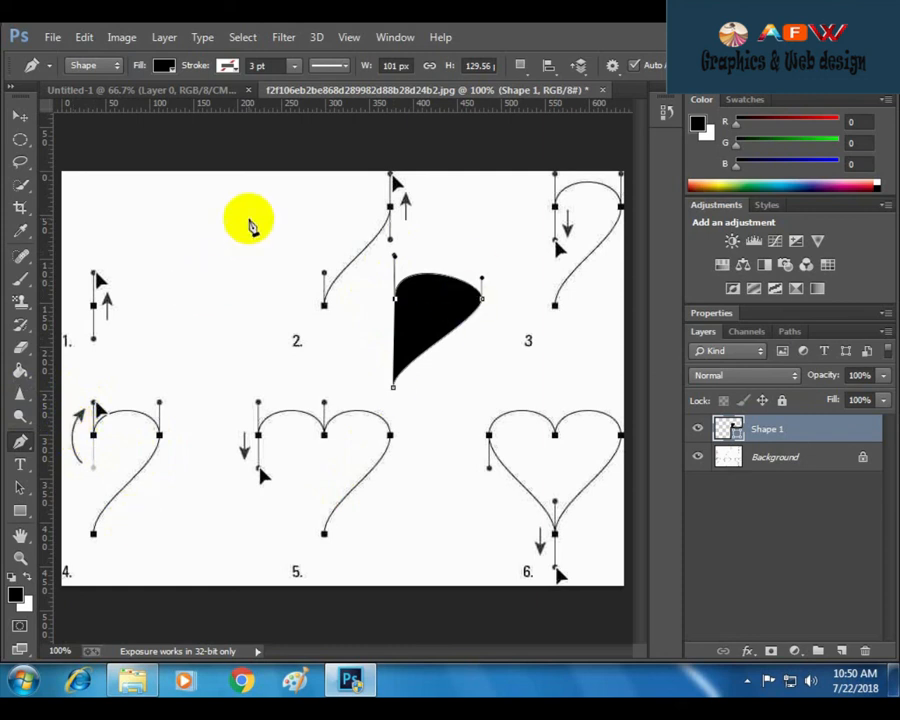
- Step back through the half-heart drawing until the new layer is empty
key(ctrl+alt+z)
key(ctrl+alt+z)
key(ctrl+alt+z)
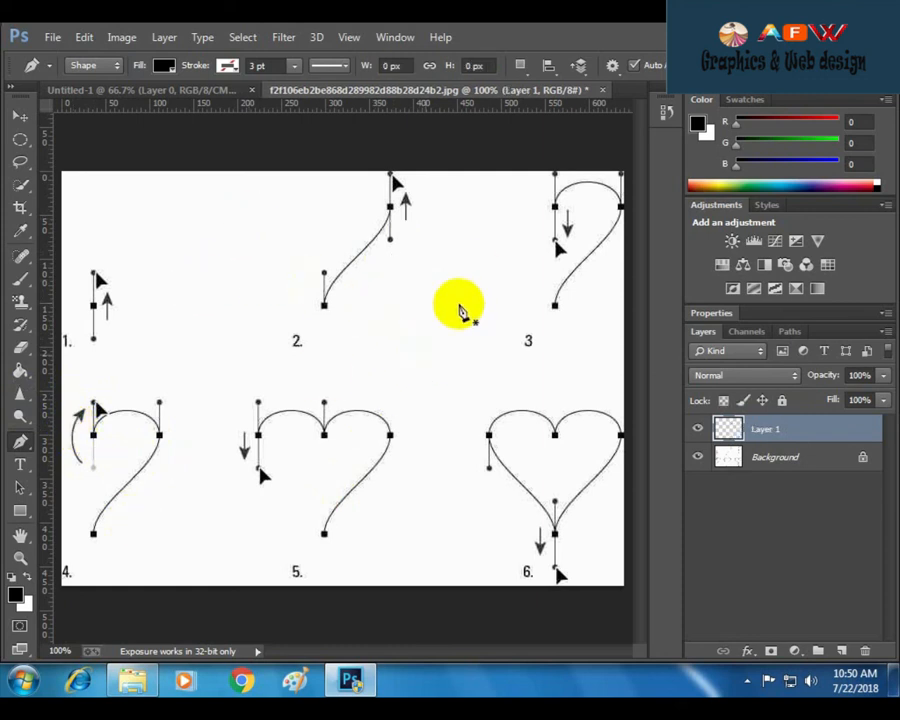
- Try drawing the heart's right half with two anchors, from the top notch to the lower tip, then delete it
drag(426, 354, 476, 284)
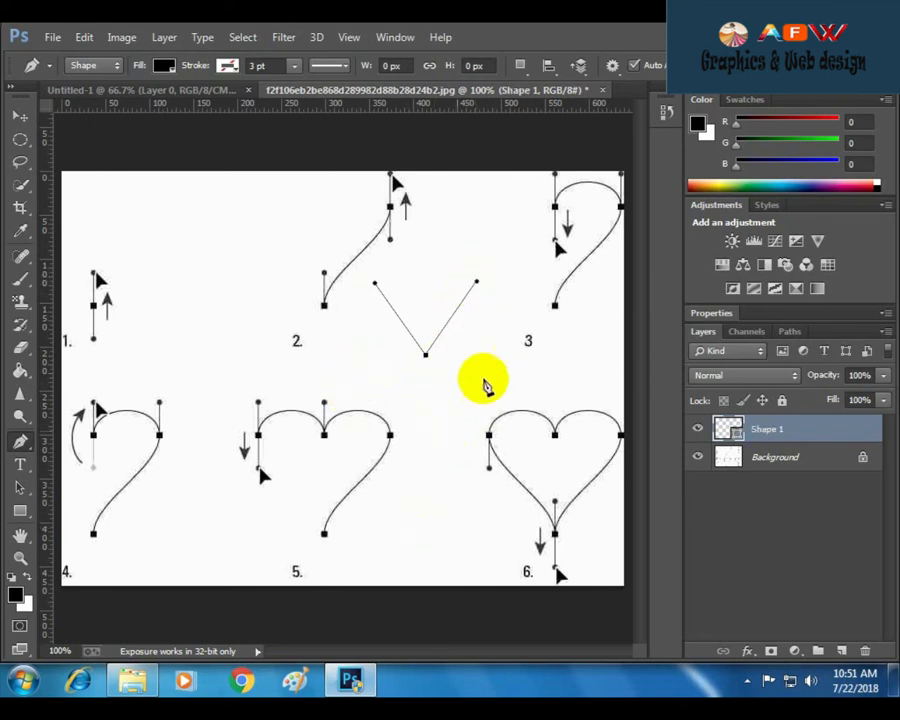
drag(428, 492, 326, 605)
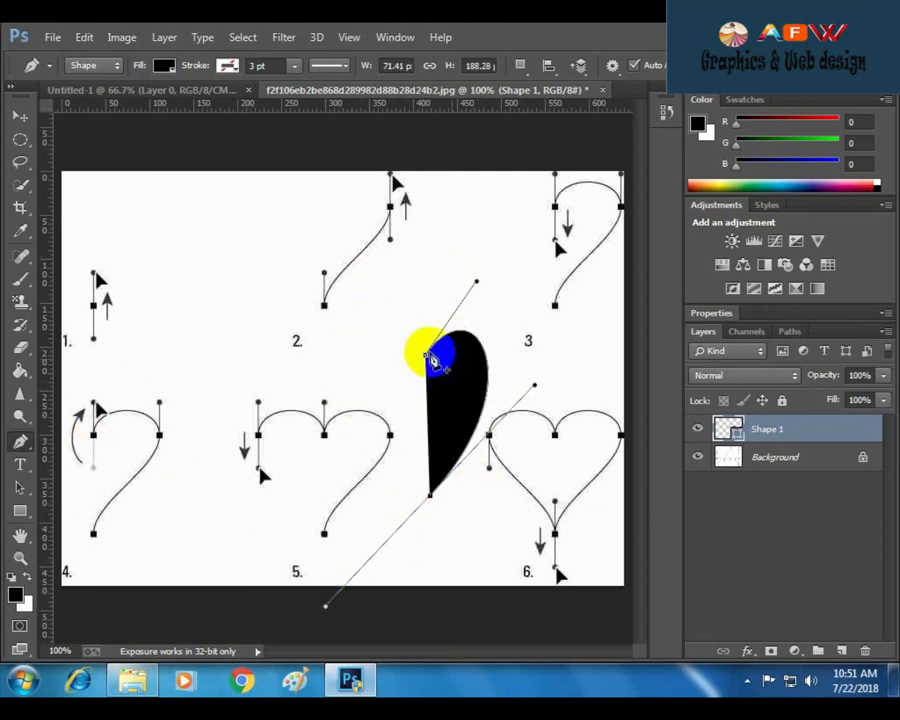
key(Delete)
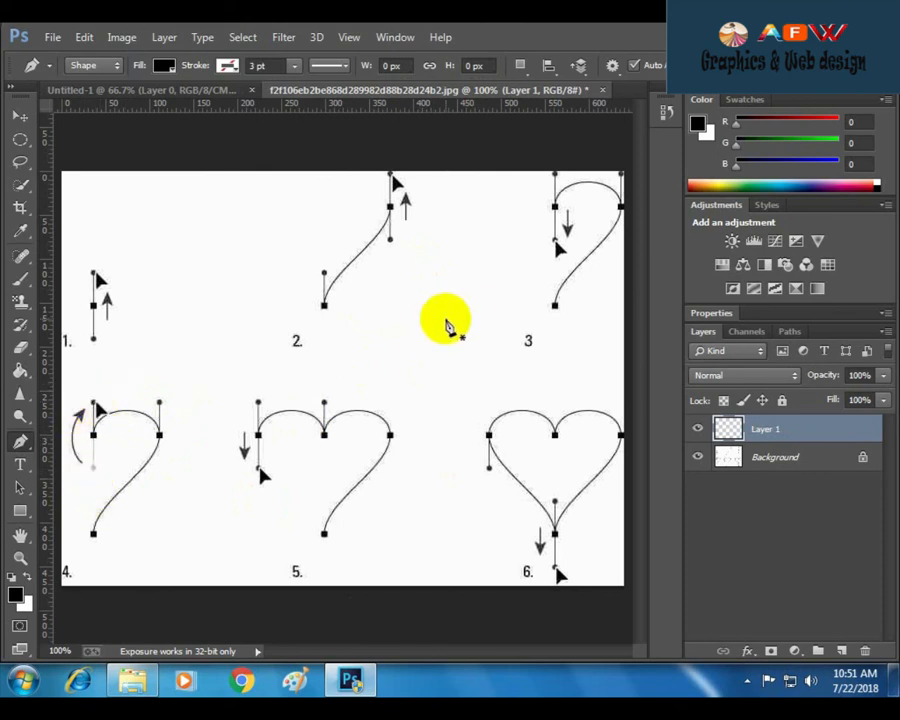
- Draw an open heart from its lower tip through a right side anchor, a corner notch and a left side anchor, about 177 × 185 px
drag(420, 358, 422, 330)
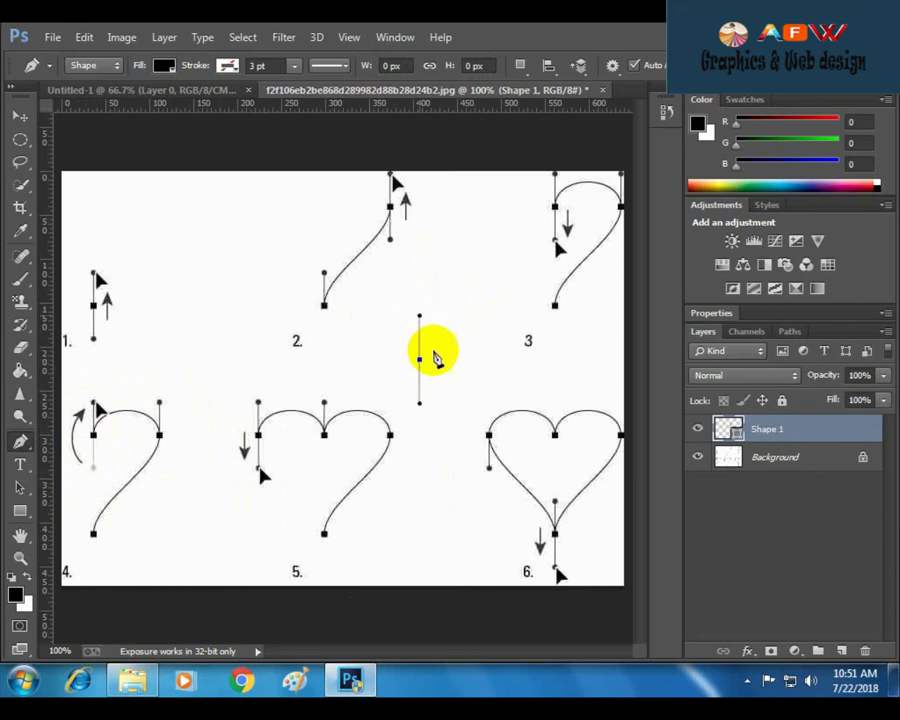
drag(503, 231, 502, 168)
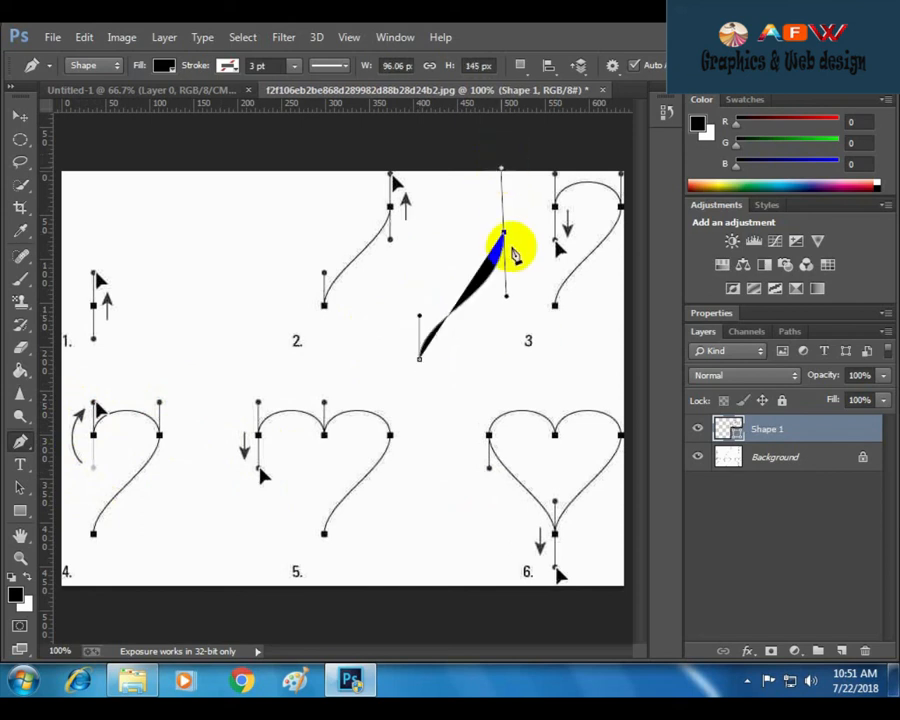
drag(417, 242, 417, 281)
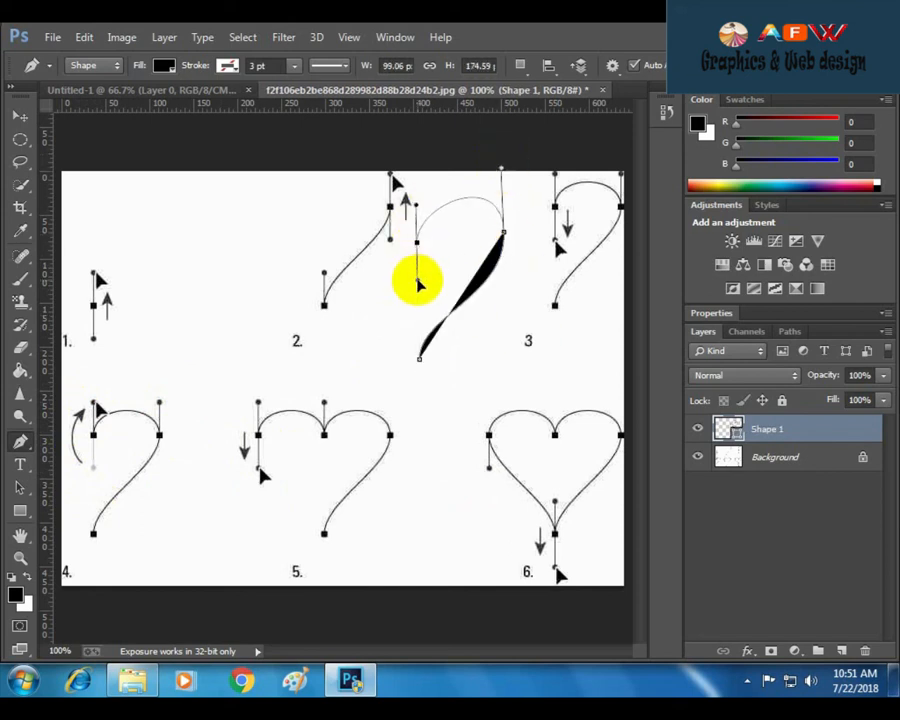
drag(416, 206, 416, 205)
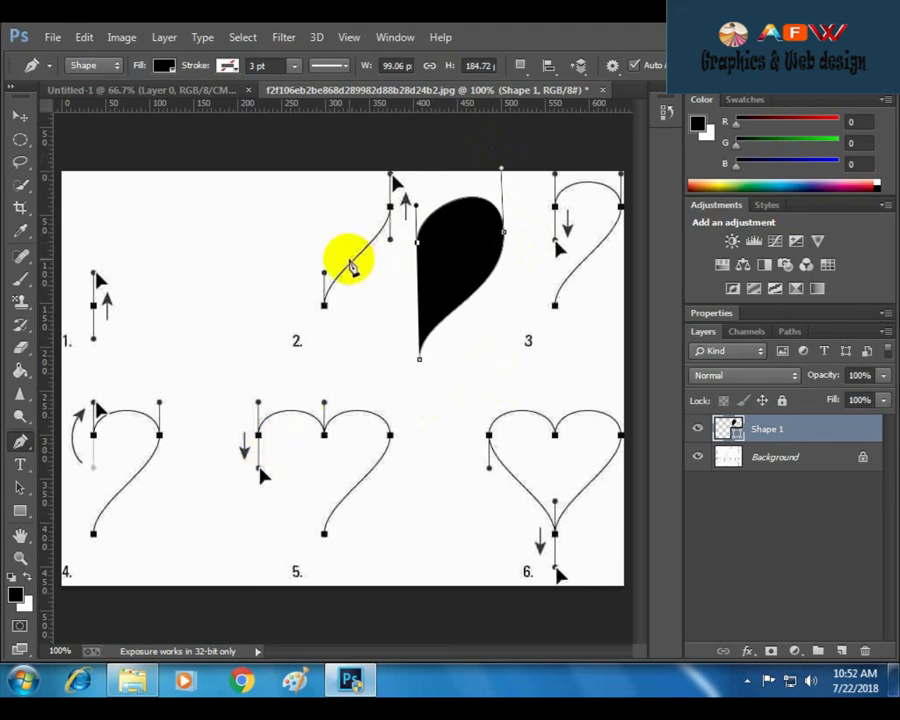
drag(347, 264, 348, 341)
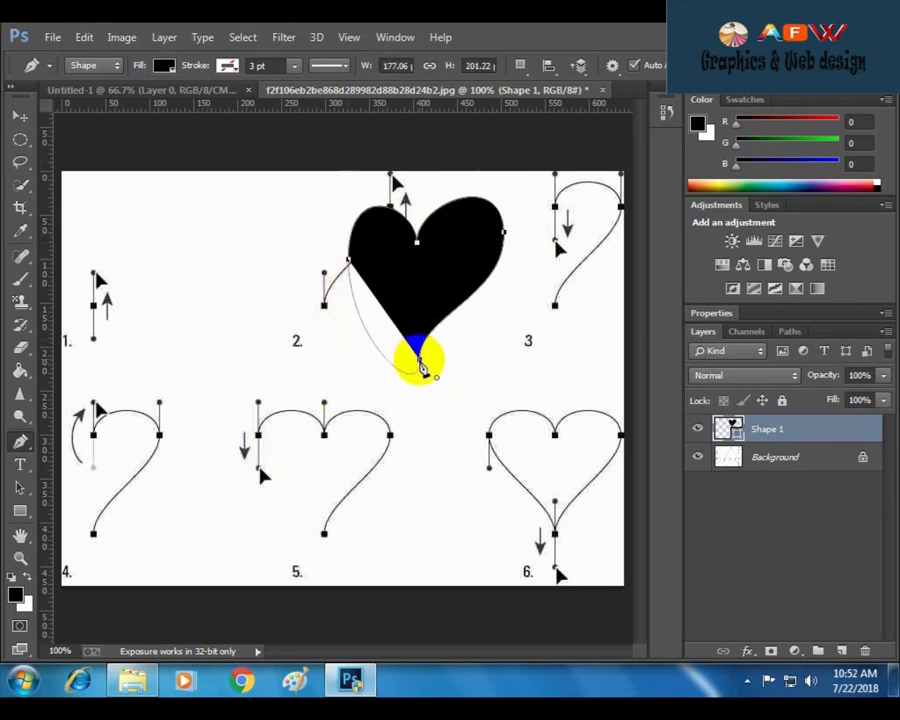
- Try closing the heart at its lower tip with different handle directions, undoing the attempts
click(421, 368)
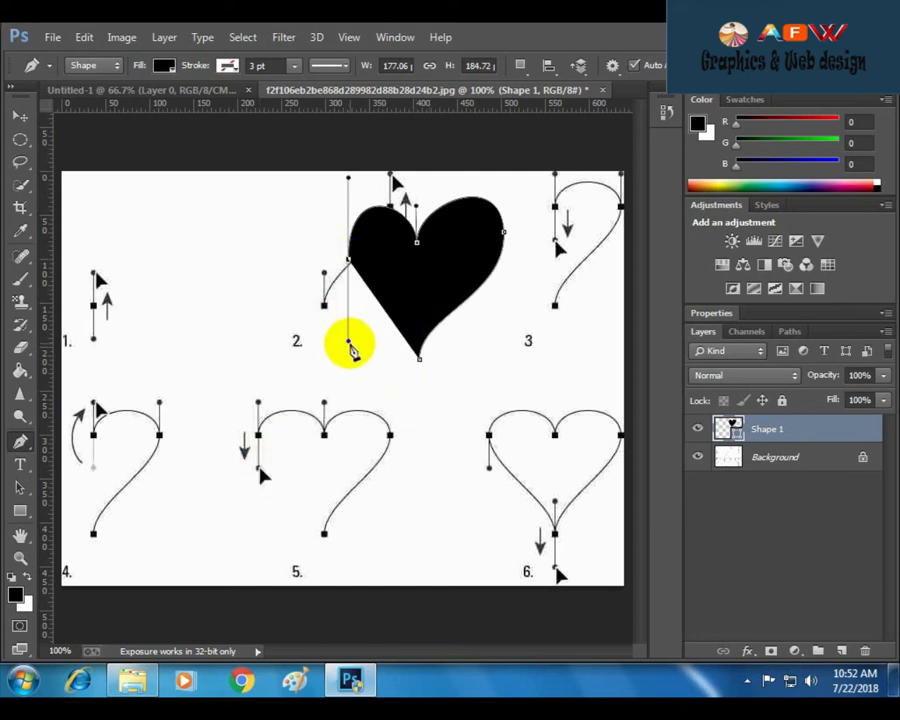
drag(352, 262, 419, 409)
key(ctrl+z)
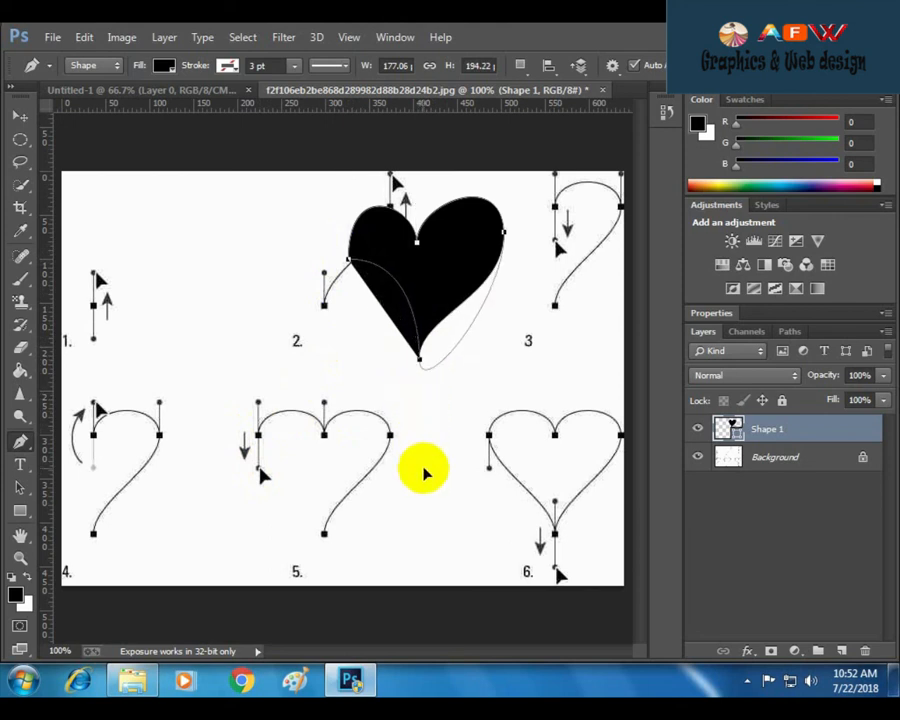
key(ctrl+z)
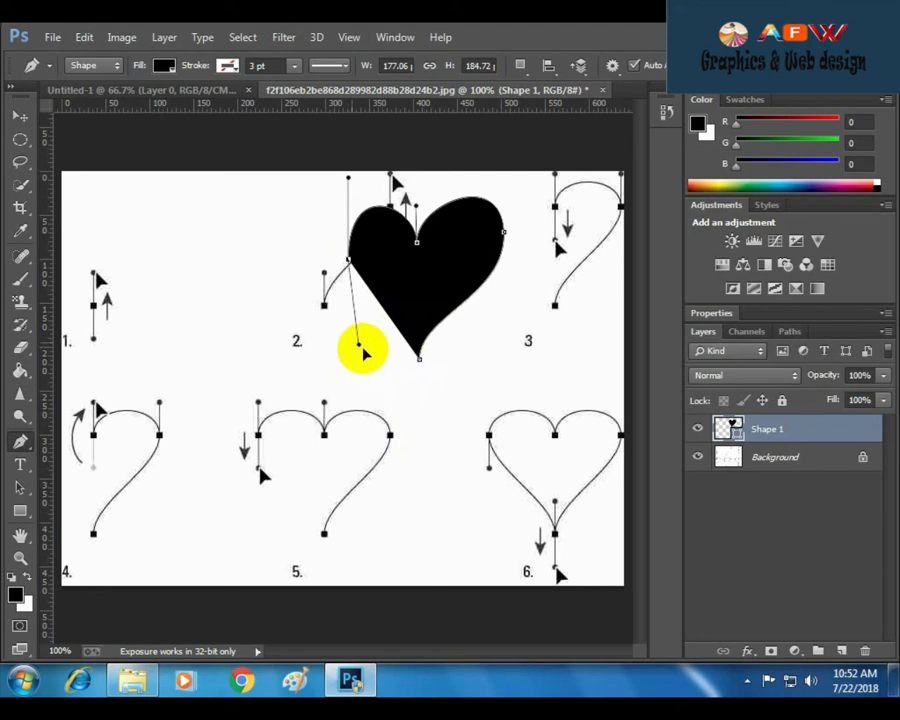
click(420, 360)
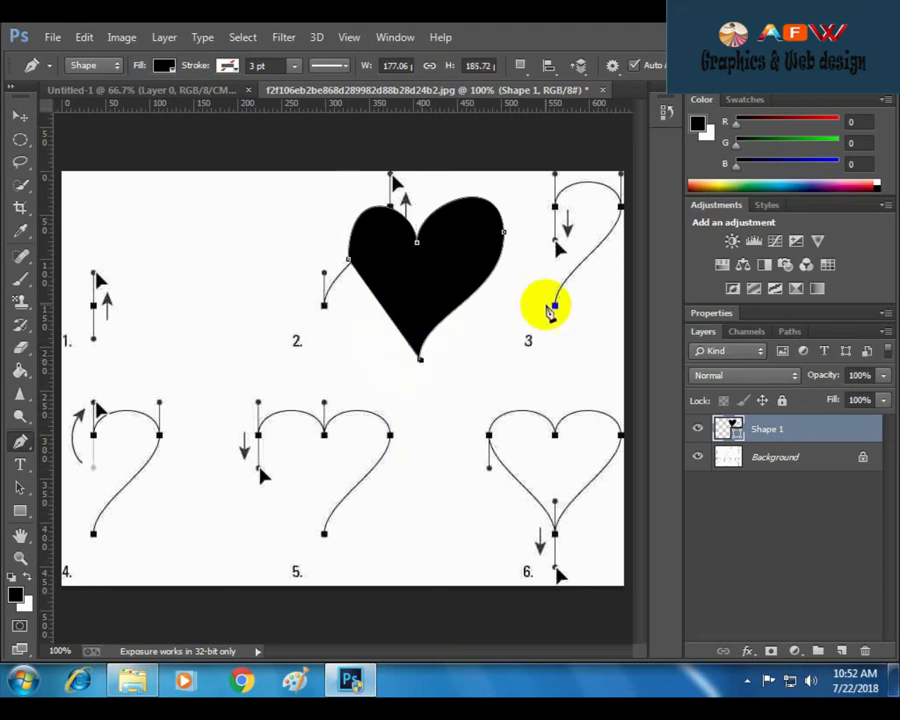
key(ctrl+z)
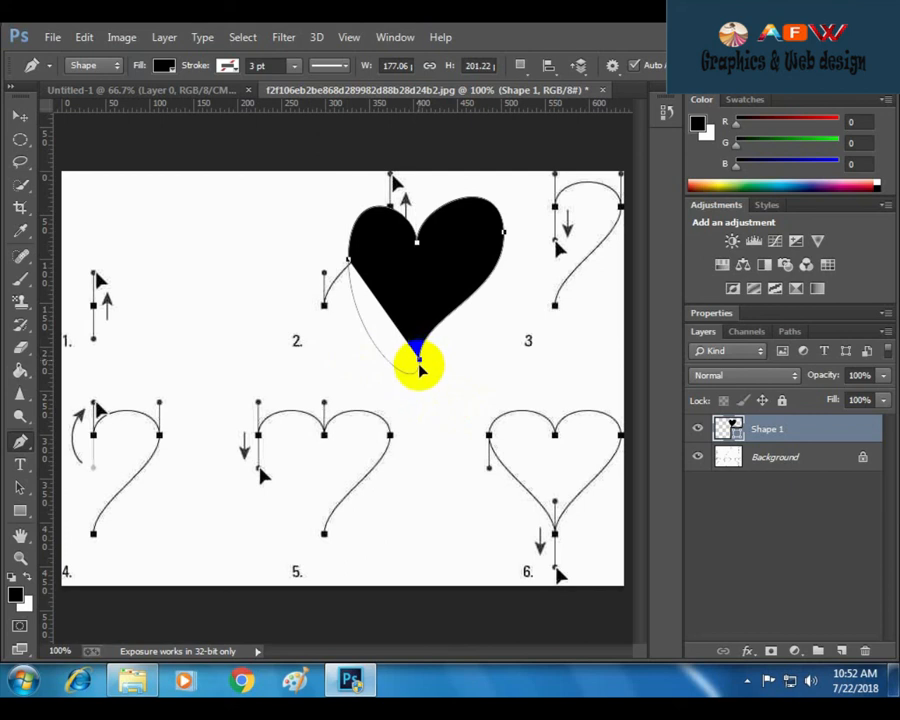
drag(419, 366, 446, 387)
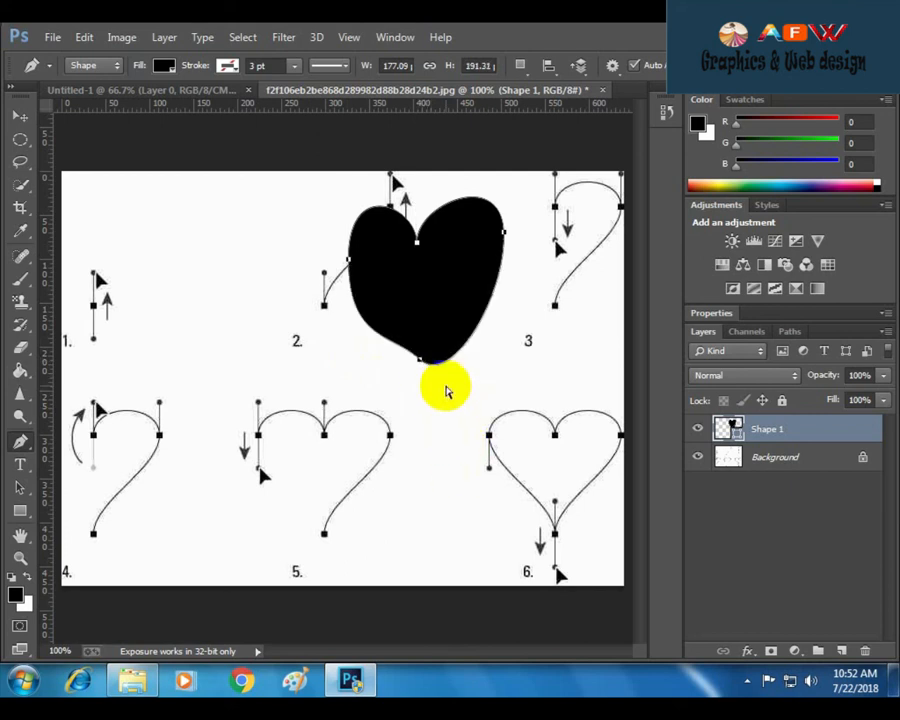
key(ctrl+z)
- Remove the left side anchor's lower handle, close the heart with a curve at its tip, and move it between diagrams 1 and 2
alt+click(349, 260)
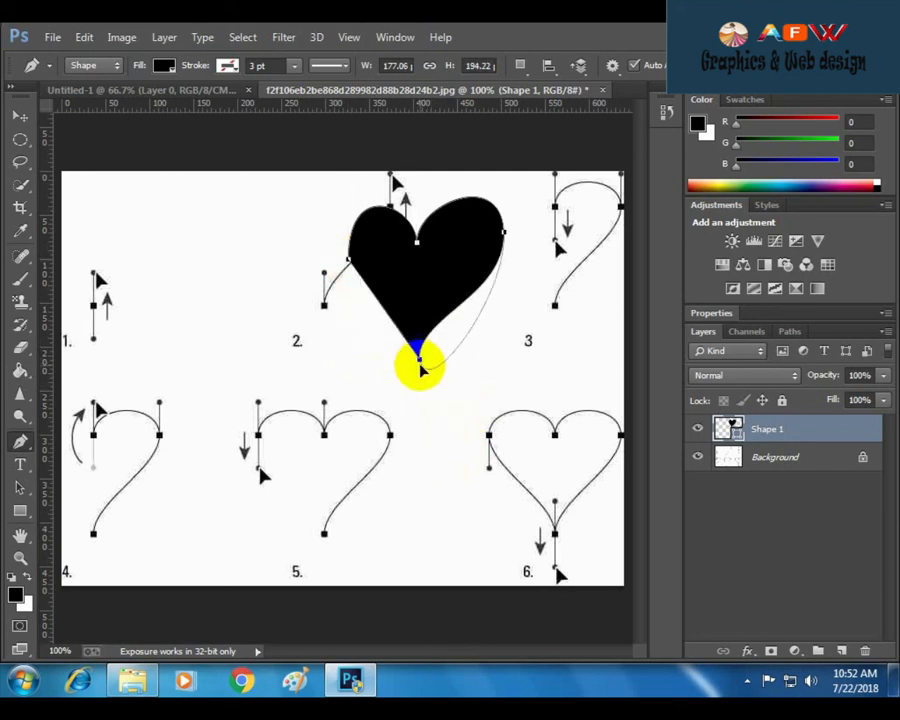
drag(433, 398, 425, 370)
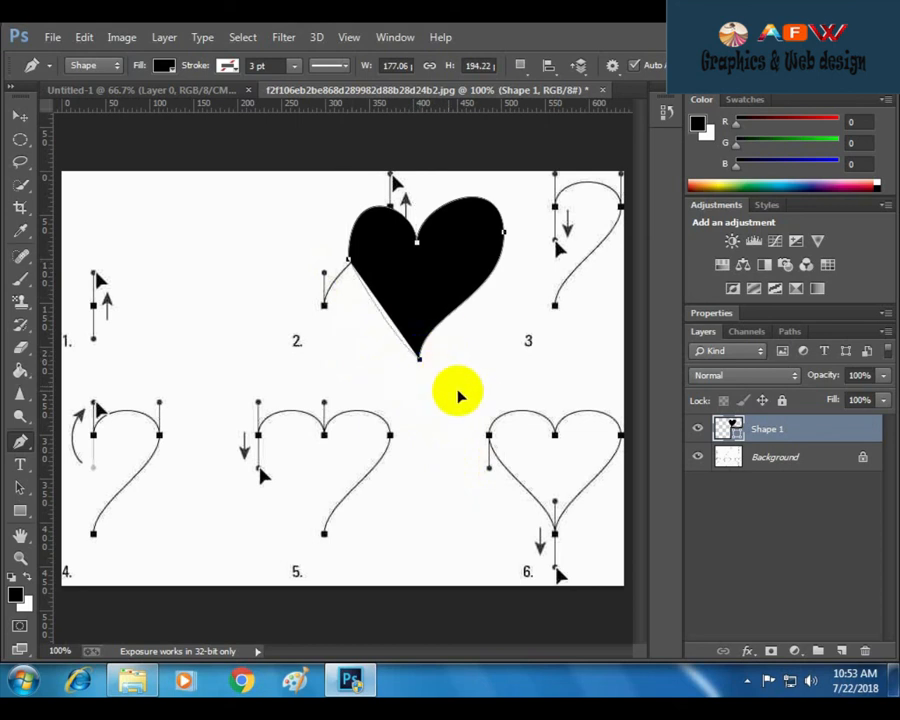
click(20, 116)
drag(482, 280, 272, 266)
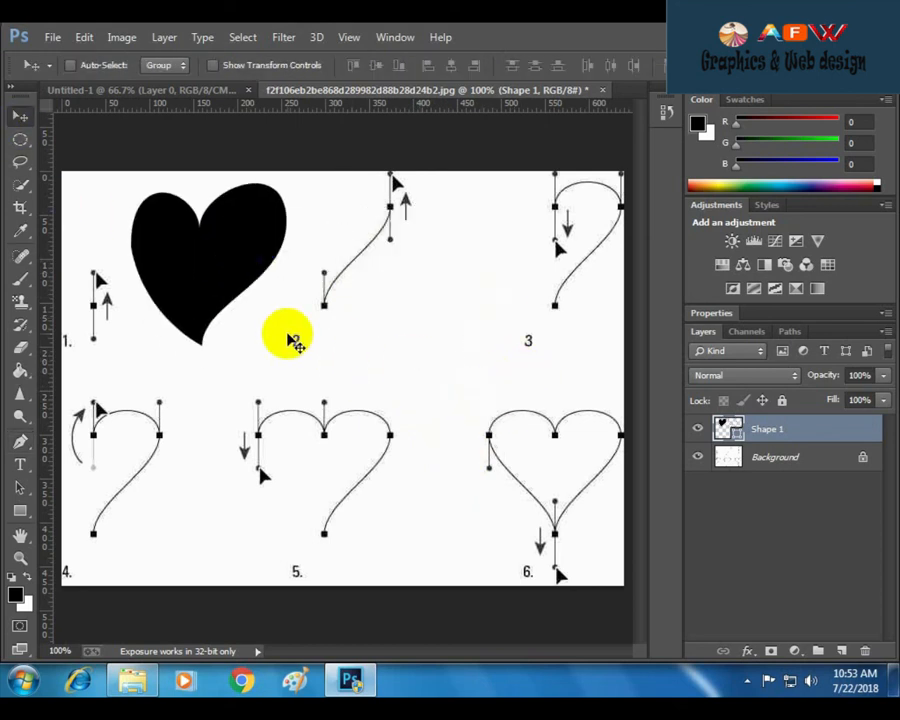
- View the practice images hello_html_2e14a4e9.gif, images (1).png, images.jpg and the penguin images.png in Windows Photo Viewer
click(155, 690)
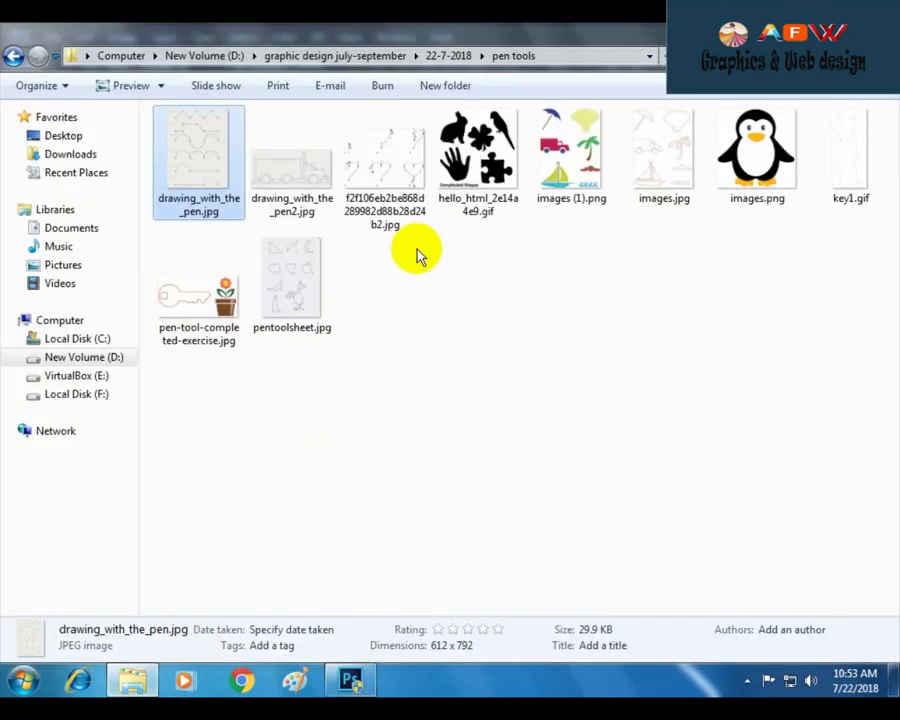
right_click(478, 128)
click(526, 215)
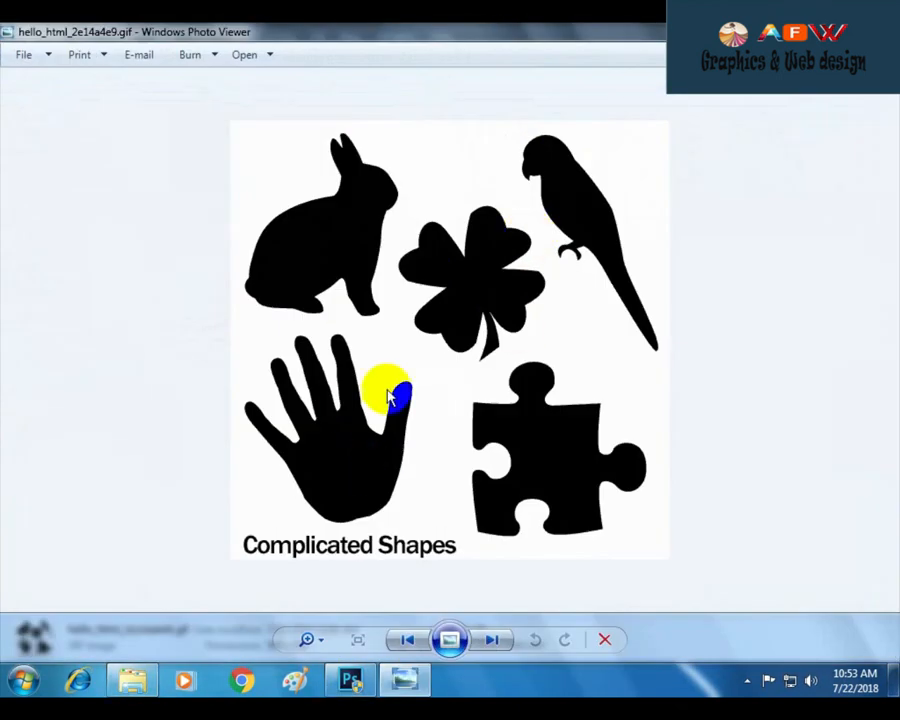
key(Right)
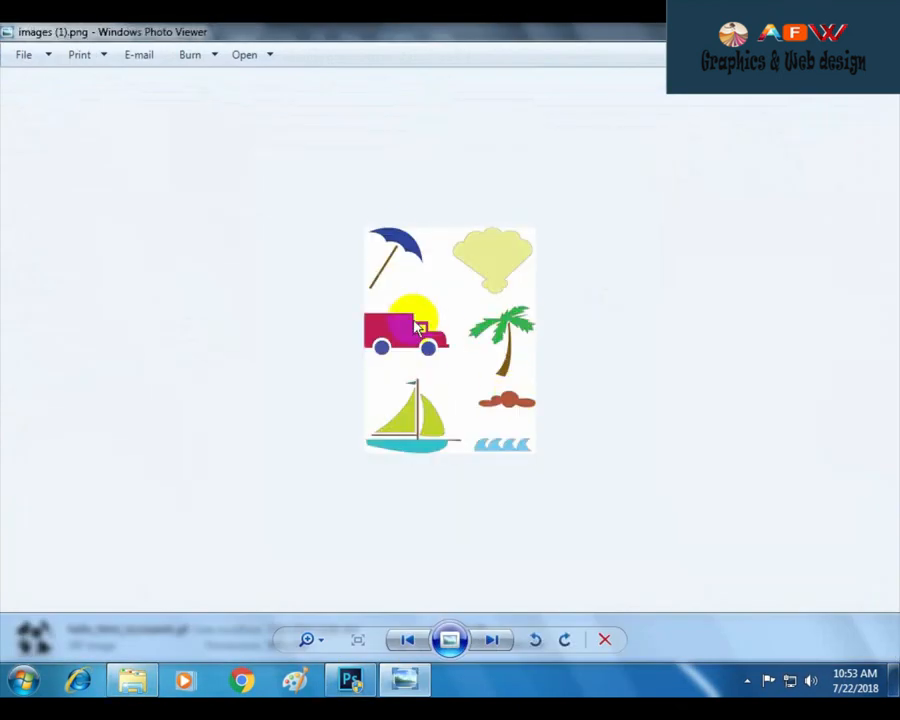
key(Right)
key(Left)
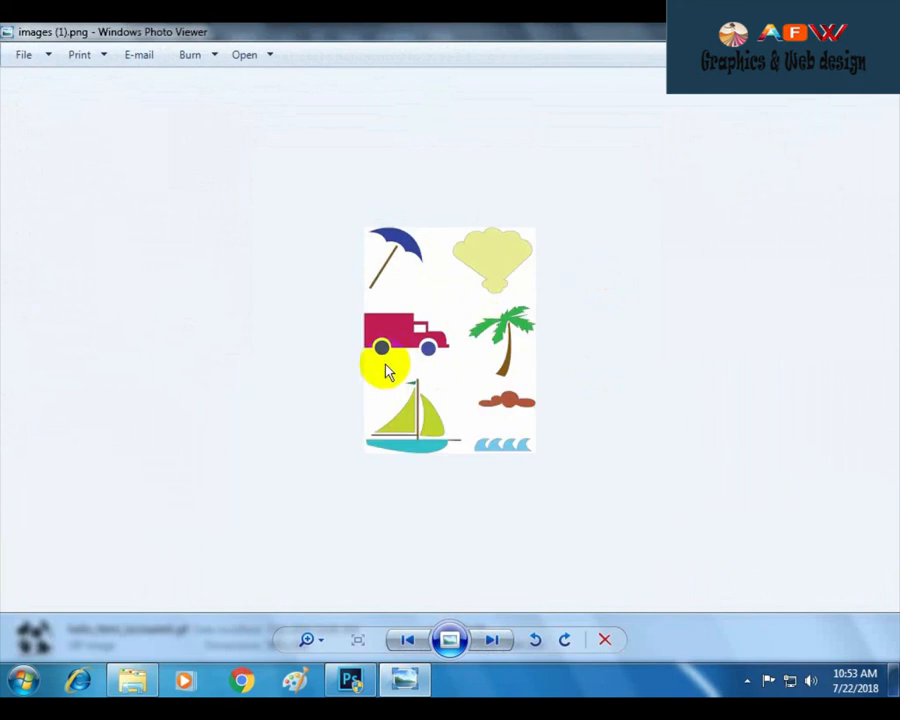
key(Right)
key(Right)
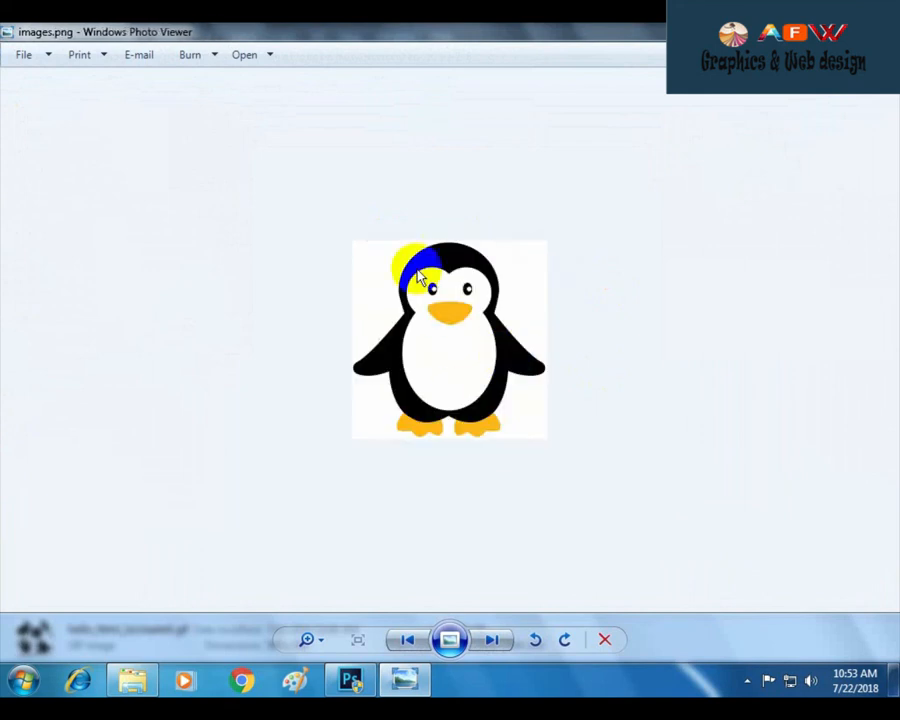
- View key1.gif, pen-tool-completed-exercise.jpg, drawing_with_the_pen.jpg and pentoolsheet.jpg, then close the viewer and the folder
key(Right)
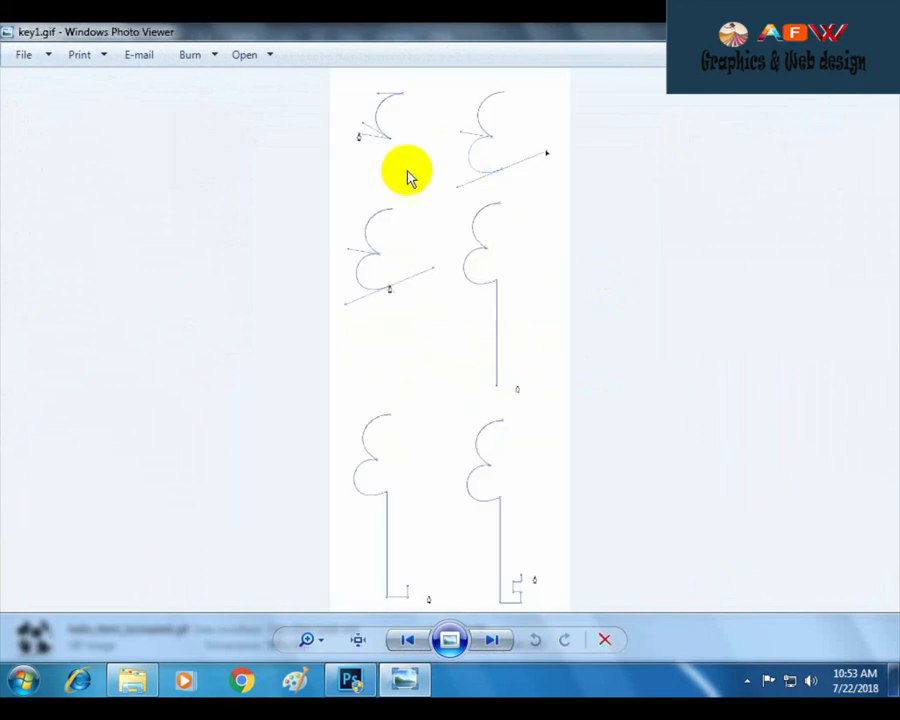
key(Right)
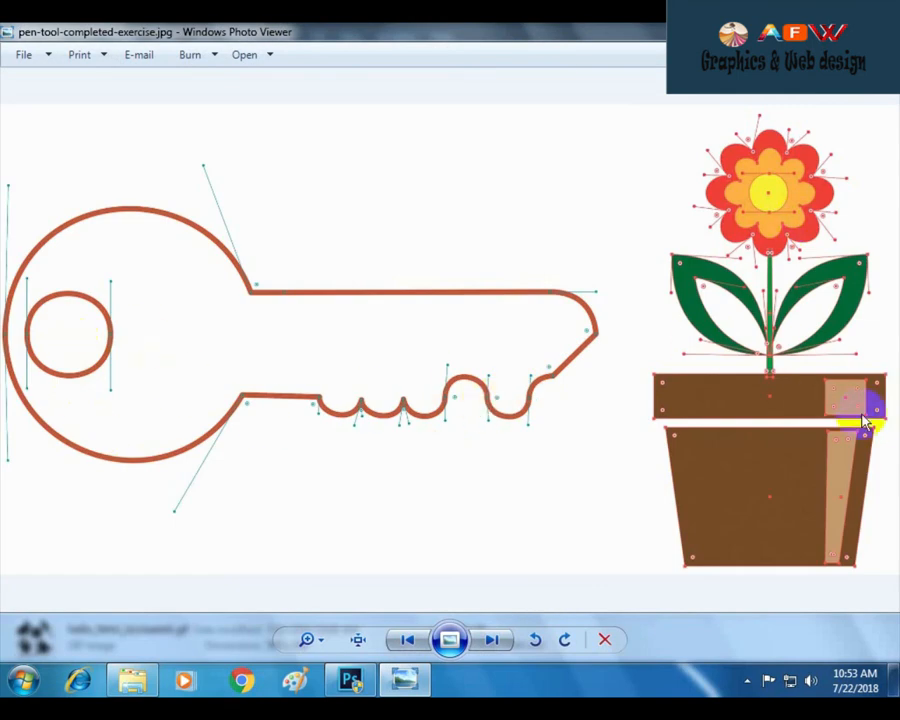
key(Right)
key(Right)
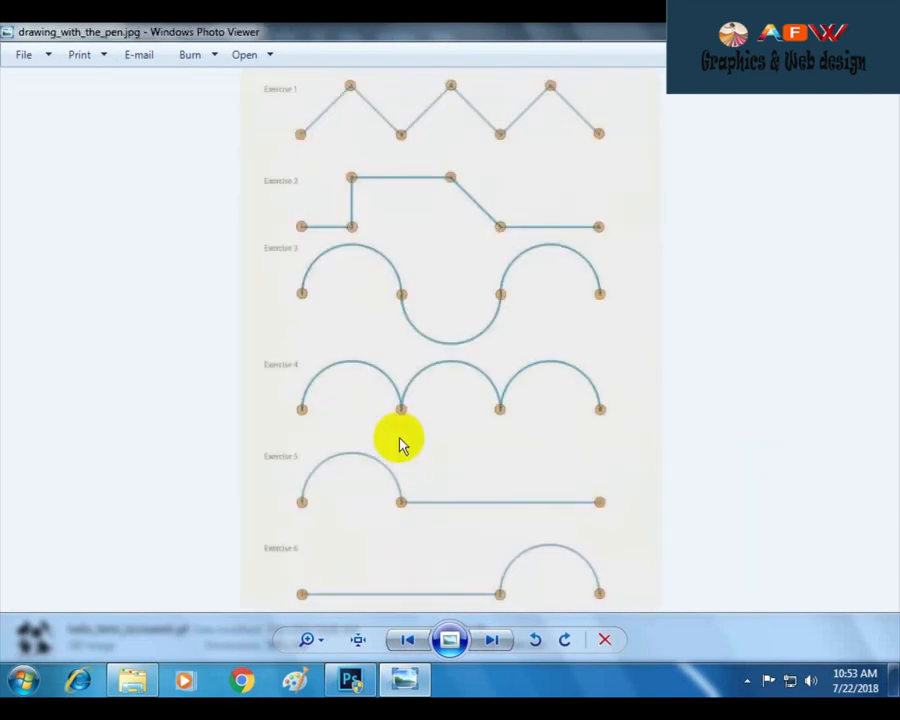
key(Left)
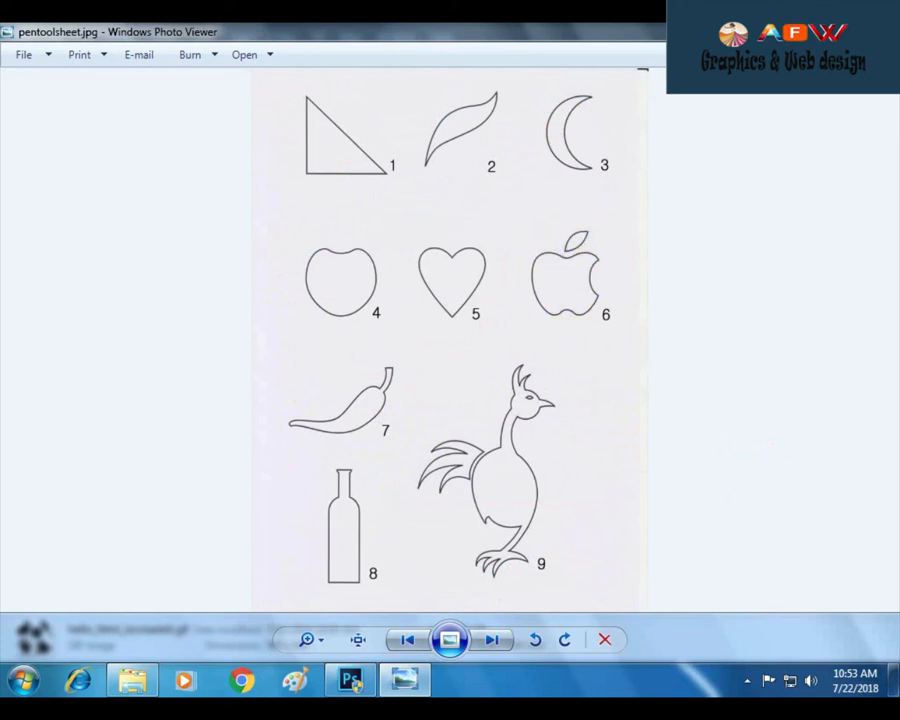
click(882, 30)
click(482, 279)
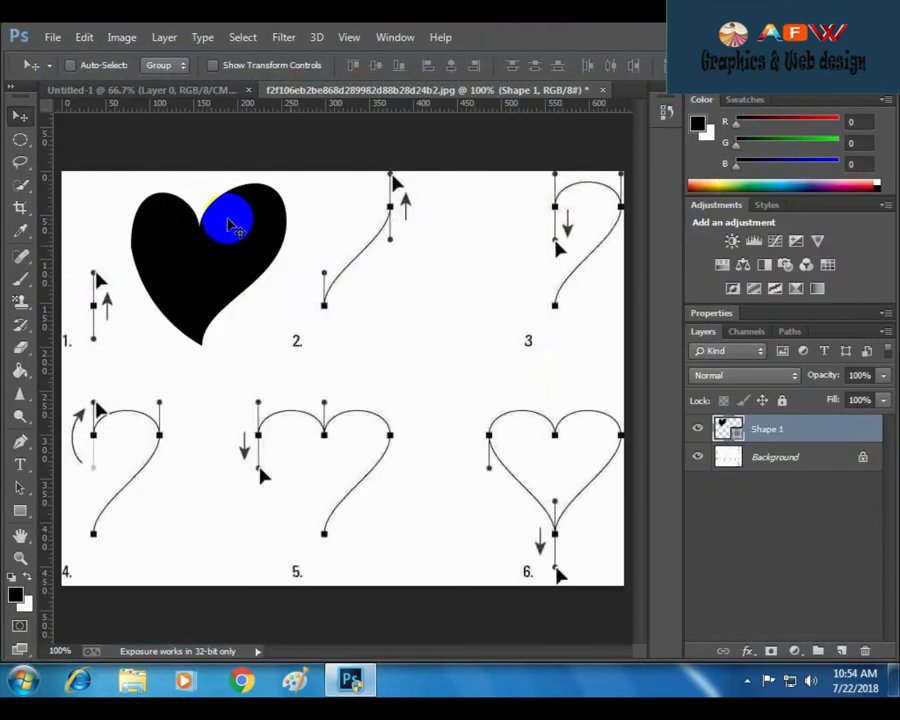
- Quit Photoshop, answering the save prompts for the open documents
key(ctrl+q)
click(442, 289)
click(442, 281)
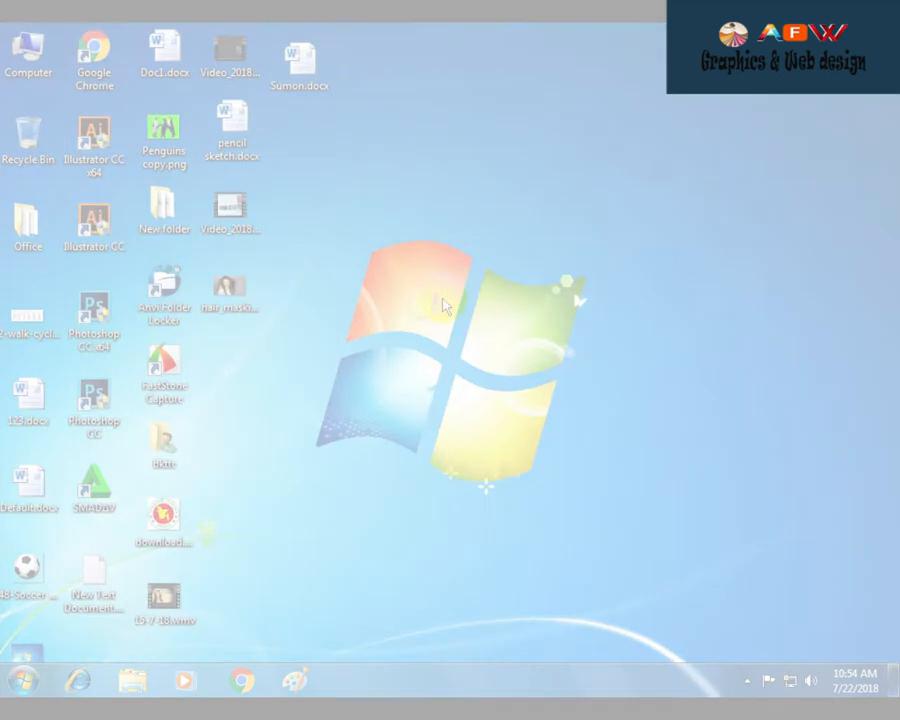